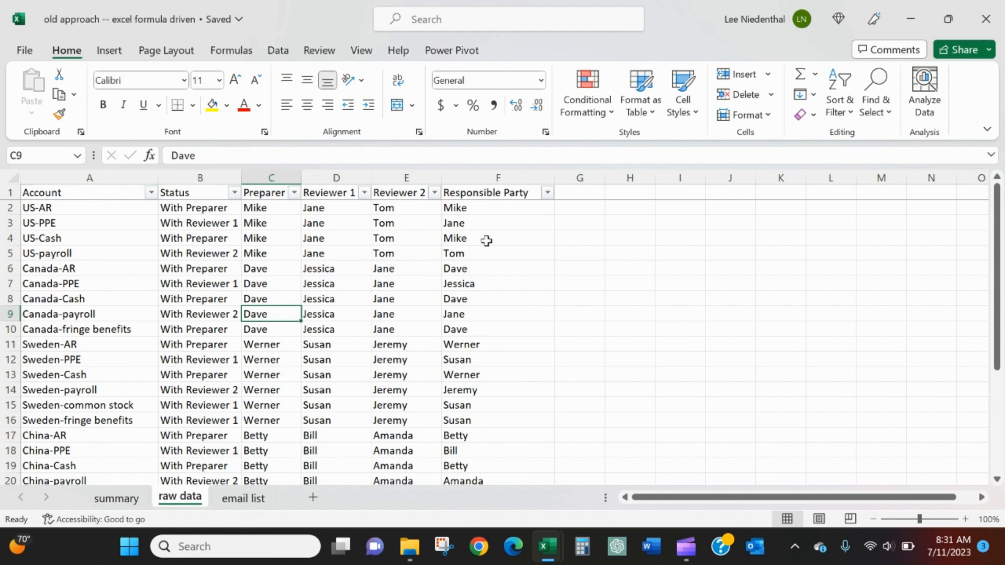
Fill the Responsible Party column on the raw data sheet with light green
{"action": "left_click", "coordinate": [116, 177]}
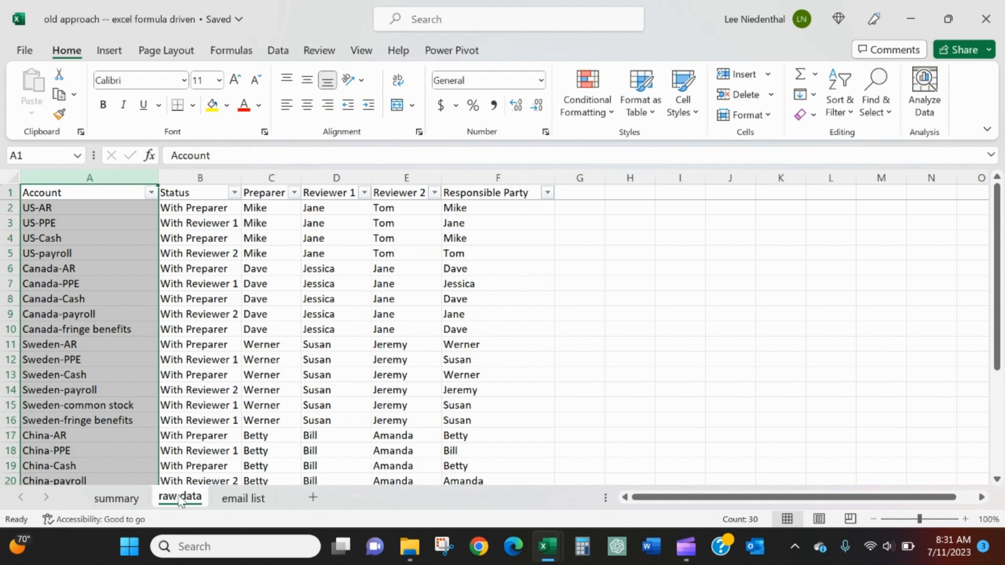
{"action": "left_click", "coordinate": [178, 178]}
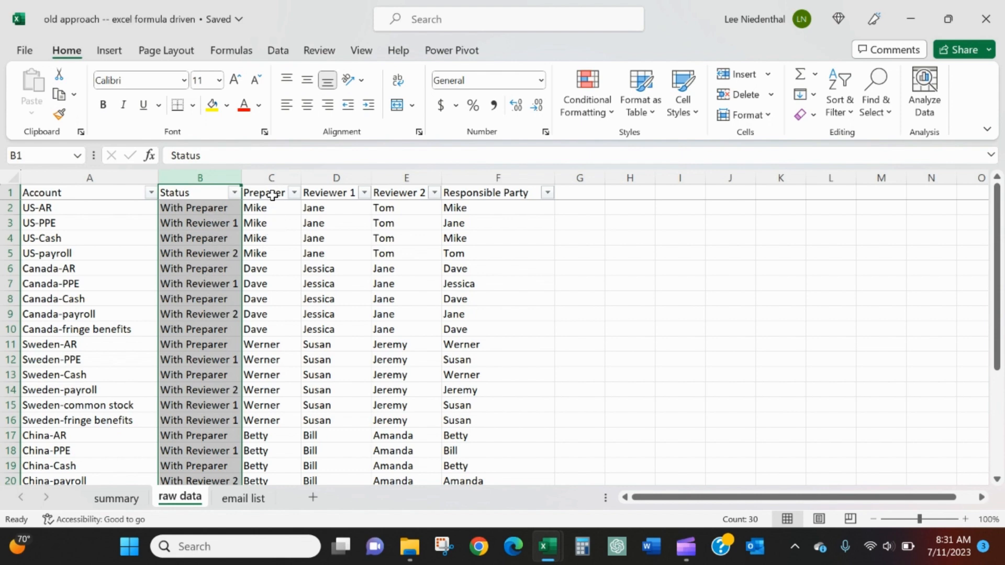
{"action": "left_click_drag", "start_coordinate": [273, 181], "coordinate": [391, 181]}
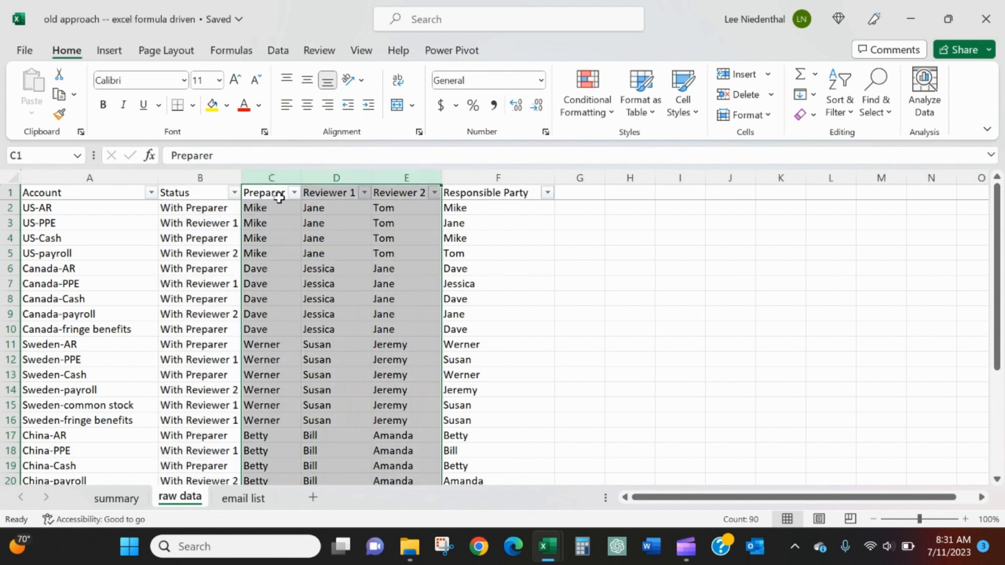
{"action": "left_click", "coordinate": [460, 178]}
{"action": "left_click", "coordinate": [227, 105]}
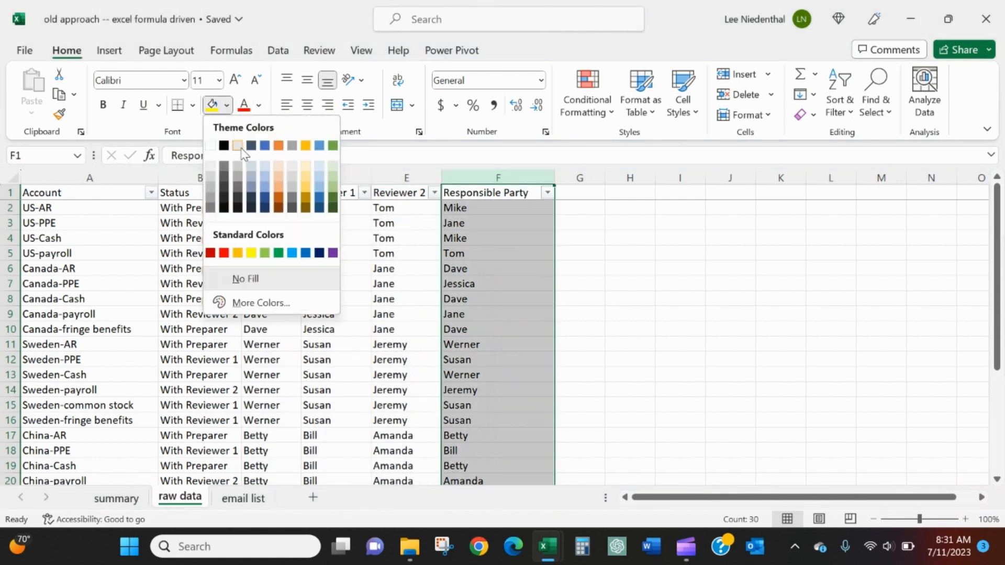
{"action": "left_click", "coordinate": [332, 190]}
Inspect the Responsible Party formulas in rows 2 and 9, and view the email list sheet
{"action": "left_click", "coordinate": [505, 208]}
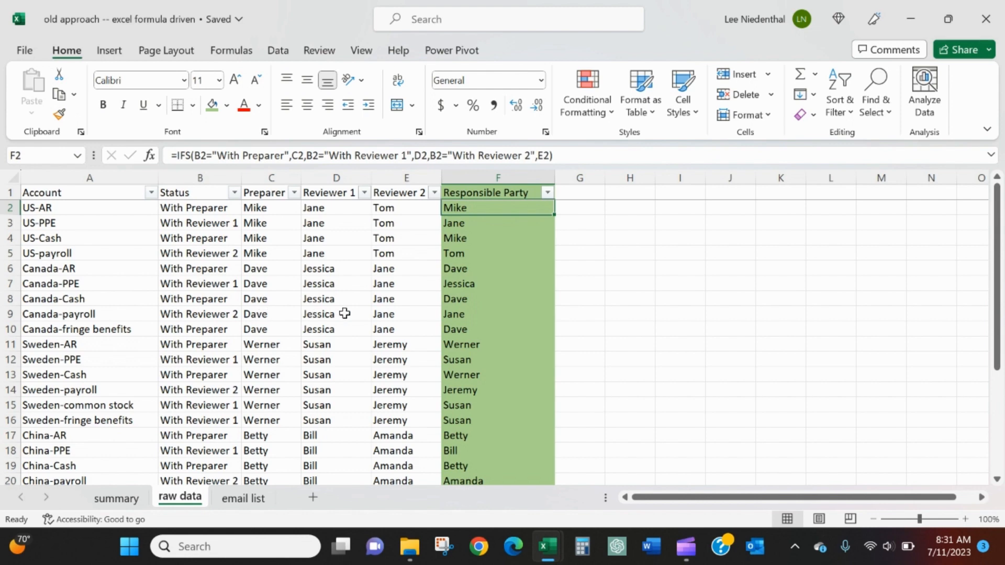
{"action": "left_click", "coordinate": [379, 314]}
{"action": "left_click", "coordinate": [458, 314]}
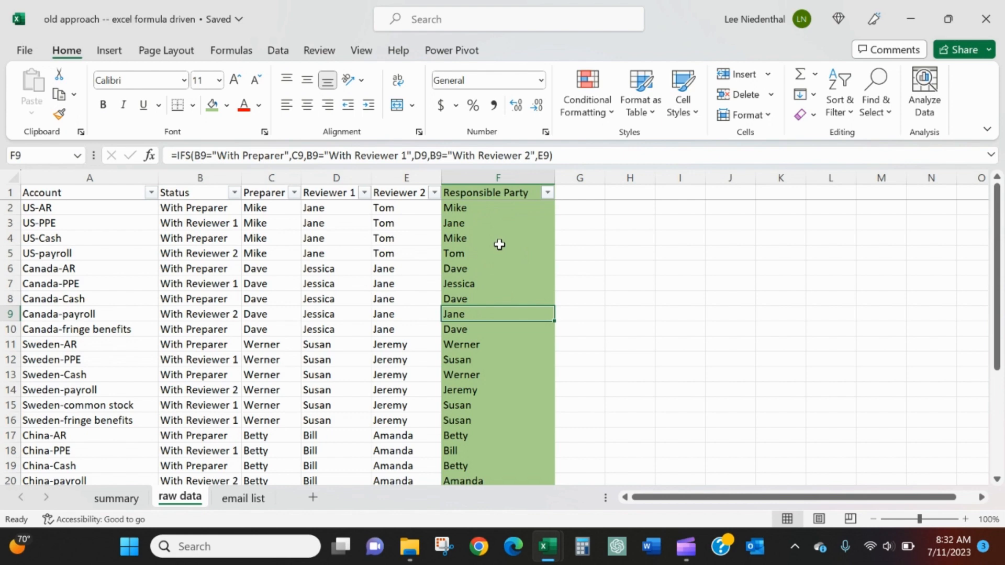
{"action": "left_click", "coordinate": [242, 498]}
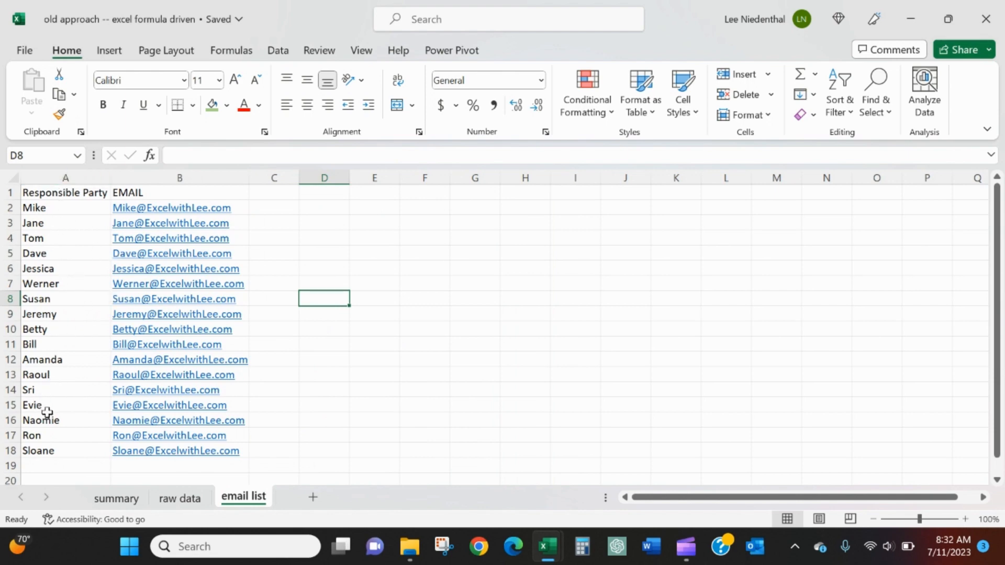
Examine the summary sheet's formulas for Responsible Party, Tasks in Queue and List of tasks, including the helper columns E and F
{"action": "left_click", "coordinate": [117, 497]}
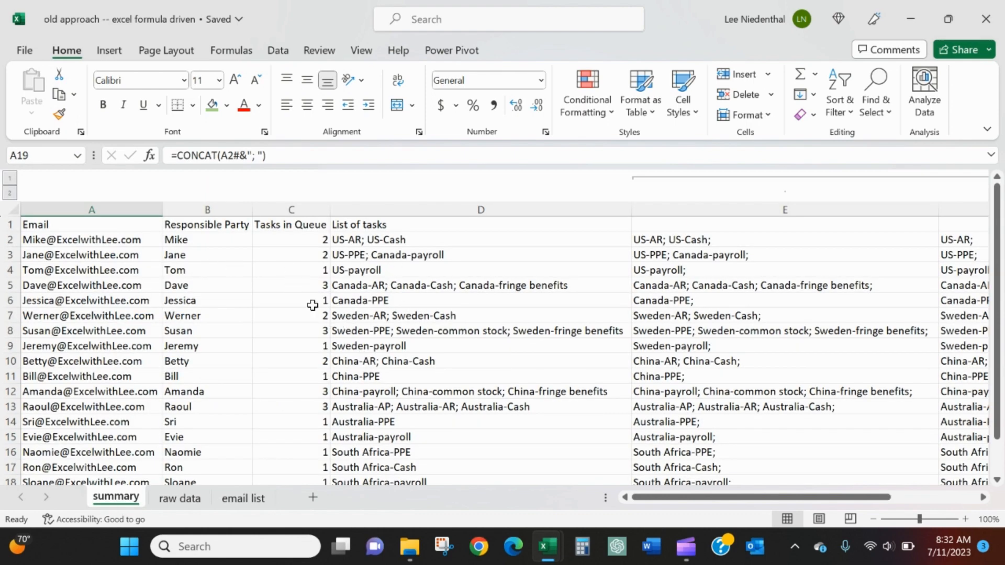
{"action": "left_click", "coordinate": [234, 229]}
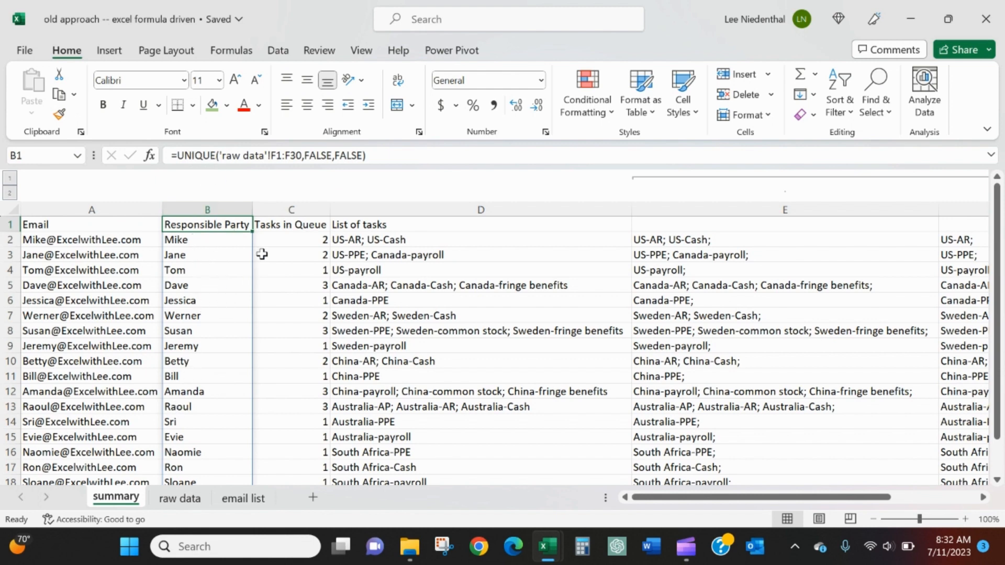
{"action": "left_click", "coordinate": [276, 240]}
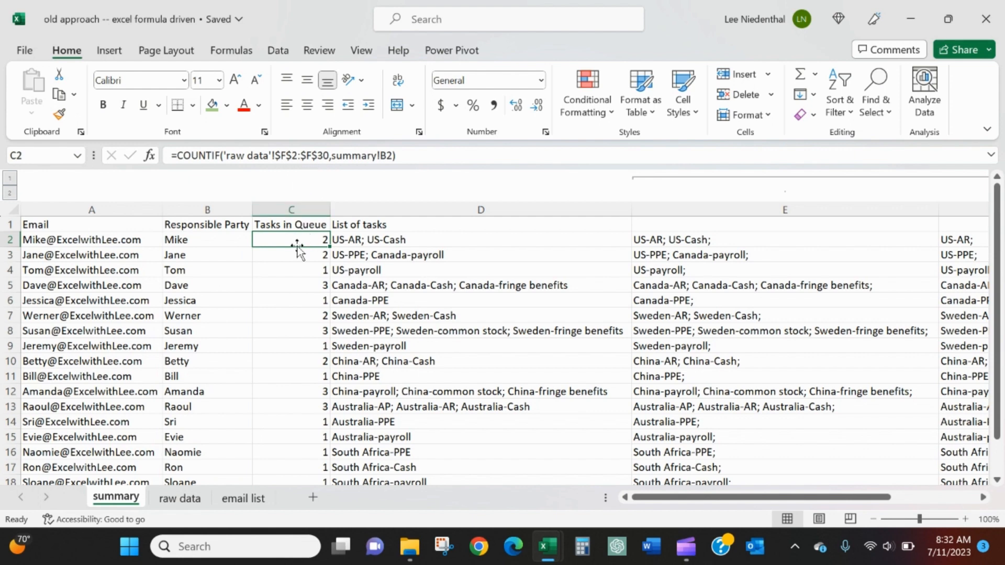
{"action": "left_click", "coordinate": [354, 239]}
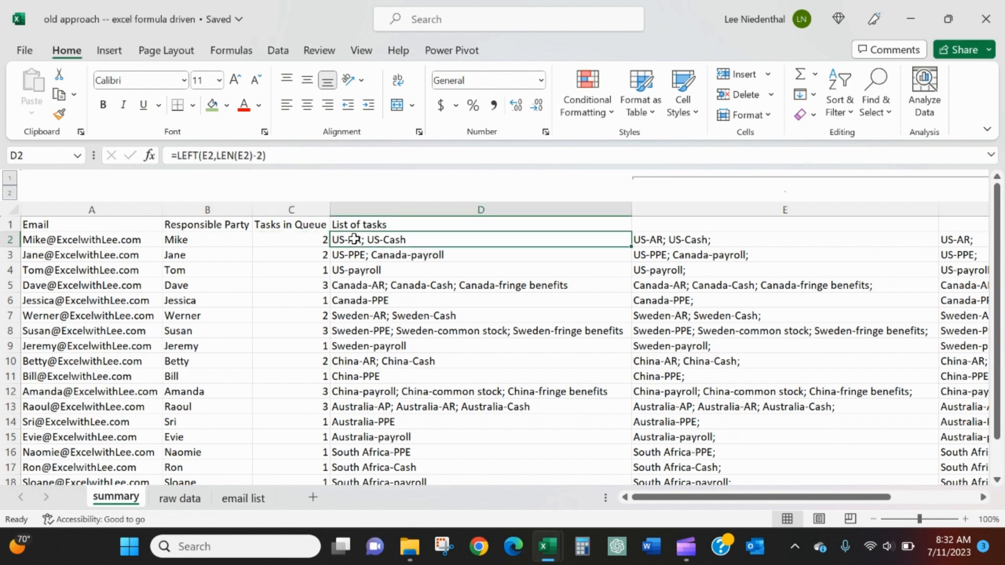
{"action": "left_click", "coordinate": [644, 239]}
{"action": "left_click", "coordinate": [957, 241]}
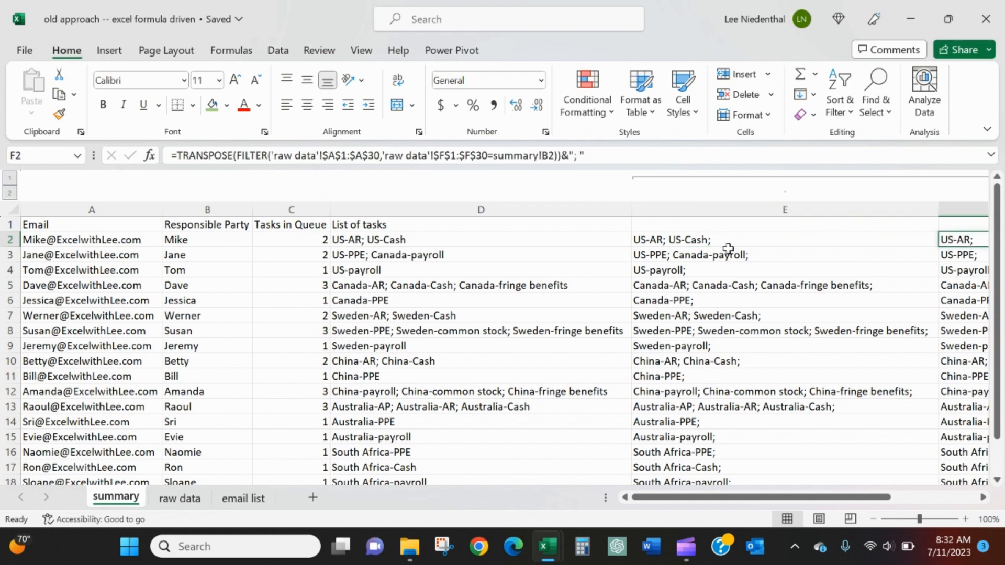
{"action": "left_click", "coordinate": [697, 238]}
{"action": "left_click", "coordinate": [489, 240]}
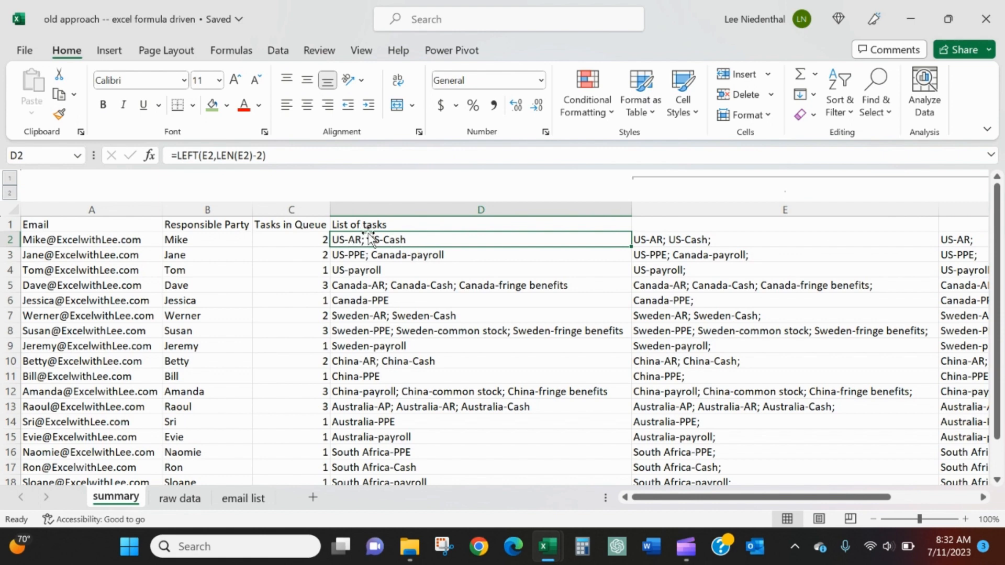
Inspect the email lookup formula in A2 and the formula in A19 that joins the addresses
{"action": "left_click", "coordinate": [113, 238]}
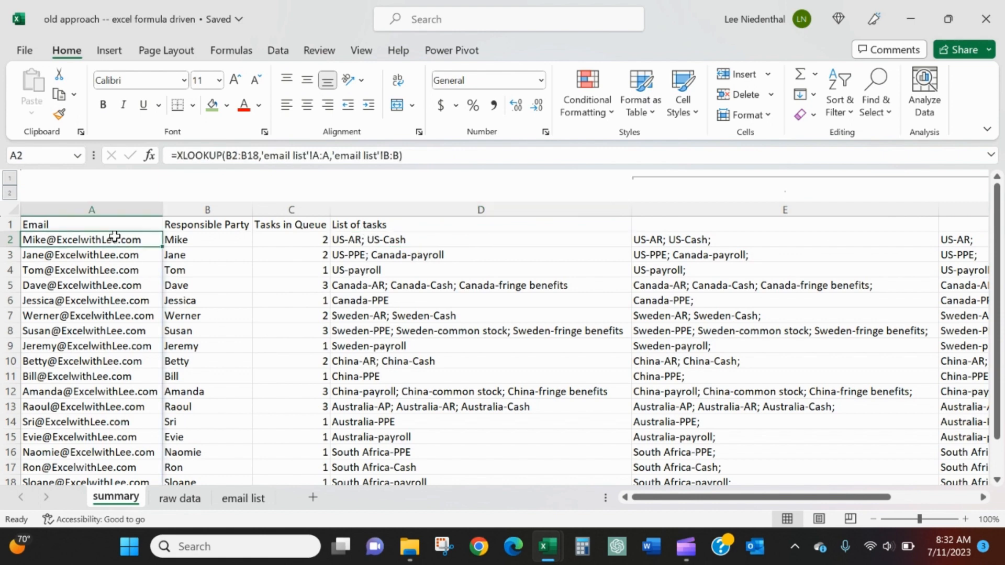
{"action": "scroll", "coordinate": [108, 252], "scroll_direction": "down", "scroll_amount": 5}
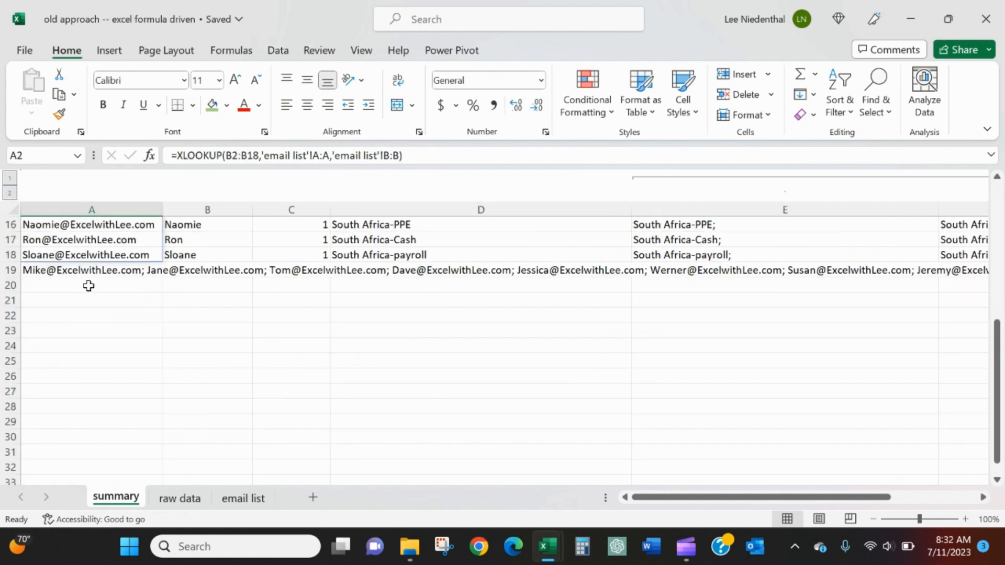
{"action": "left_click", "coordinate": [88, 271]}
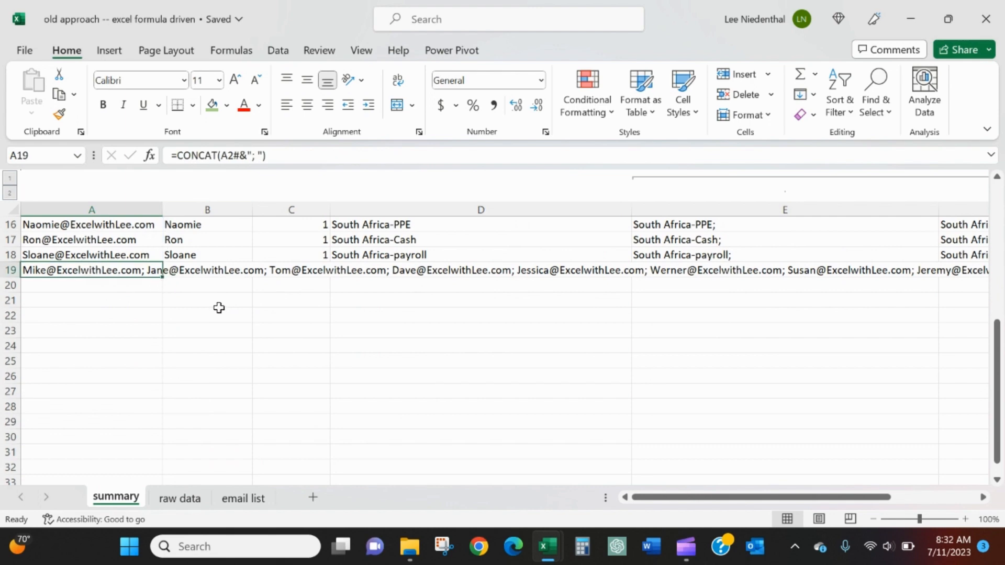
{"action": "scroll", "coordinate": [209, 298], "scroll_direction": "up", "scroll_amount": 5}
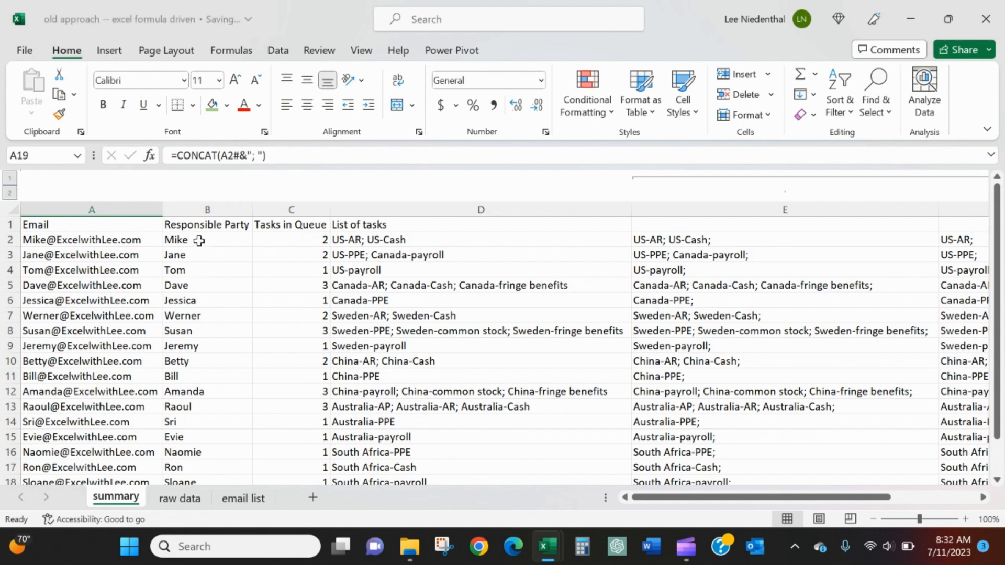
Review the Responsible Party and Tasks in Queue range on the summary sheet, and compare it with the raw data sheet
{"action": "left_click", "coordinate": [221, 225]}
{"action": "left_click_drag", "start_coordinate": [221, 224], "coordinate": [289, 435]}
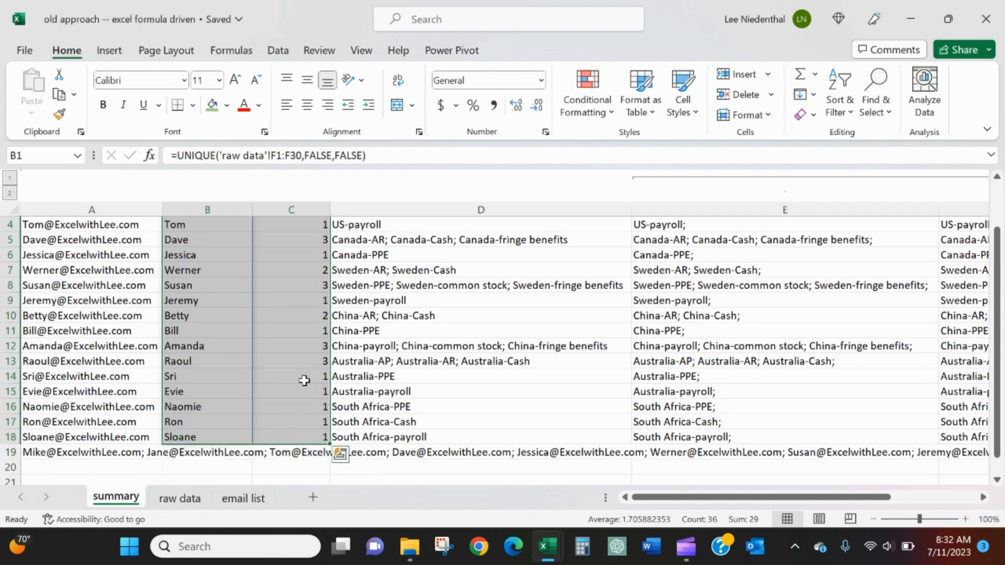
{"action": "scroll", "coordinate": [304, 377], "scroll_direction": "up", "scroll_amount": 1}
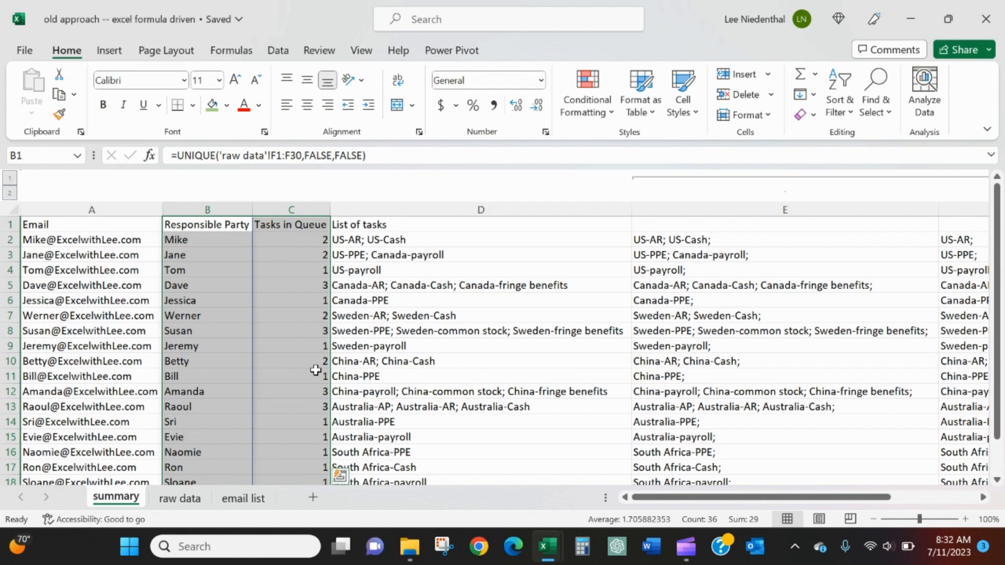
{"action": "left_click", "coordinate": [179, 498]}
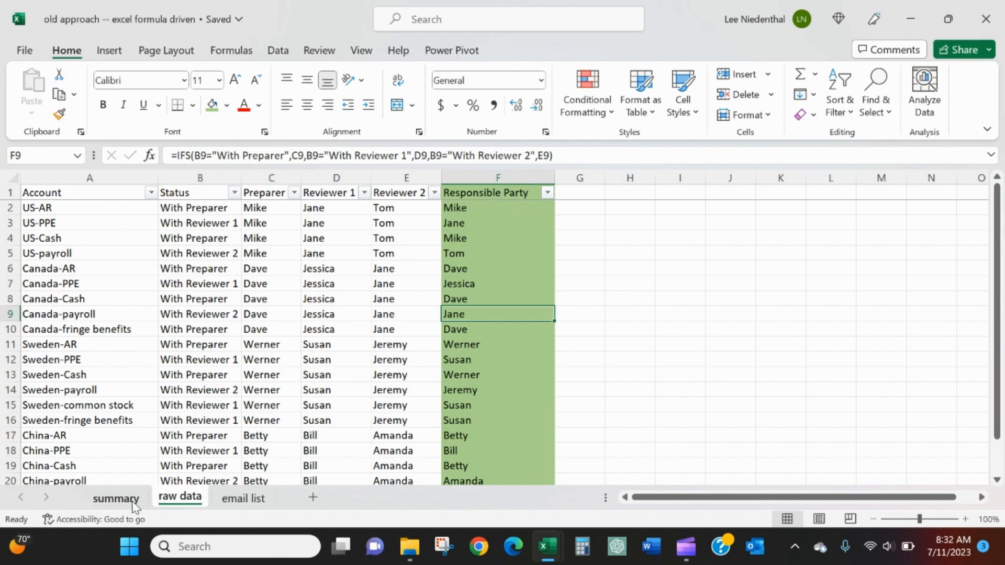
{"action": "left_click", "coordinate": [115, 498]}
{"action": "scroll", "coordinate": [298, 343], "scroll_direction": "down", "scroll_amount": 3}
{"action": "scroll", "coordinate": [298, 343], "scroll_direction": "down", "scroll_amount": 3}
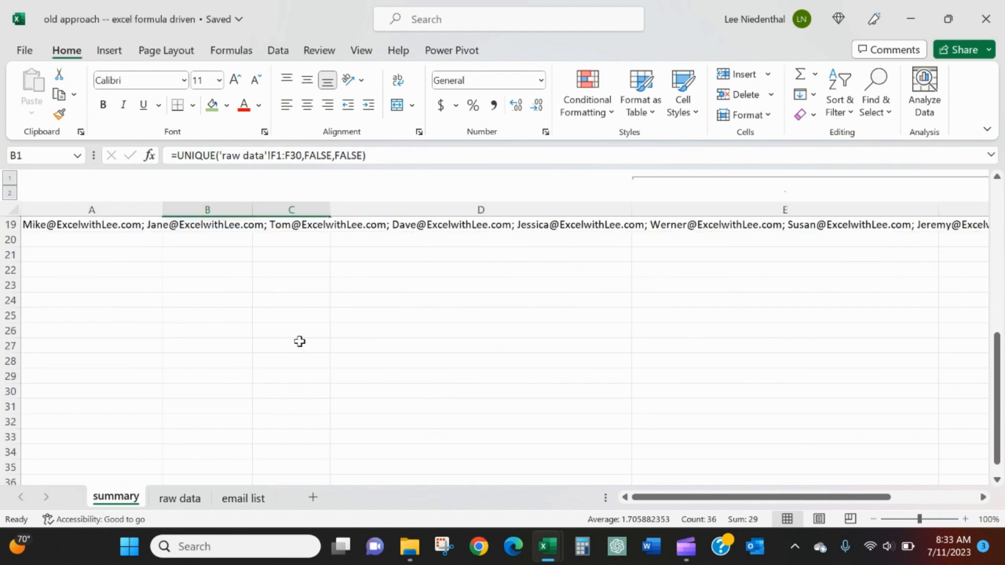
{"action": "scroll", "coordinate": [298, 340], "scroll_direction": "up", "scroll_amount": 6}
Check which raw data rows the summary formulas reference, and examine the empty rows below the last account on the raw data sheet
{"action": "left_click", "coordinate": [618, 300]}
{"action": "left_click", "coordinate": [654, 295]}
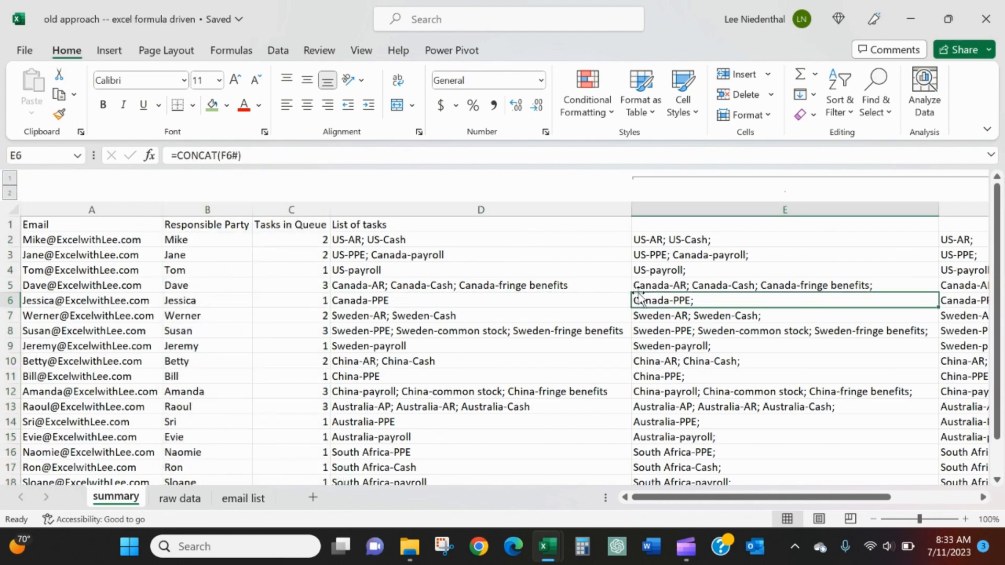
{"action": "left_click", "coordinate": [497, 294]}
{"action": "left_click", "coordinate": [275, 287]}
{"action": "left_click", "coordinate": [226, 285]}
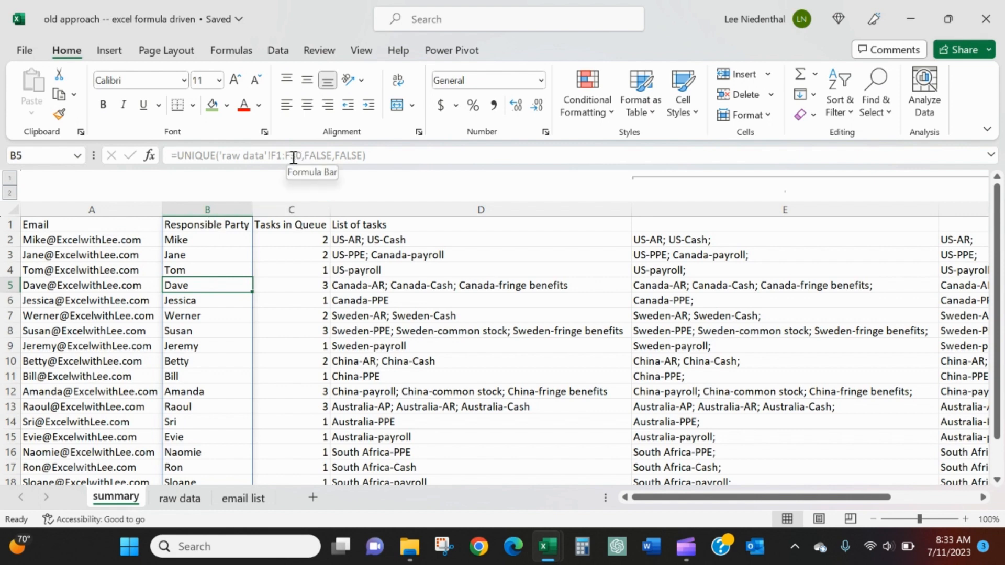
{"action": "left_click", "coordinate": [185, 500]}
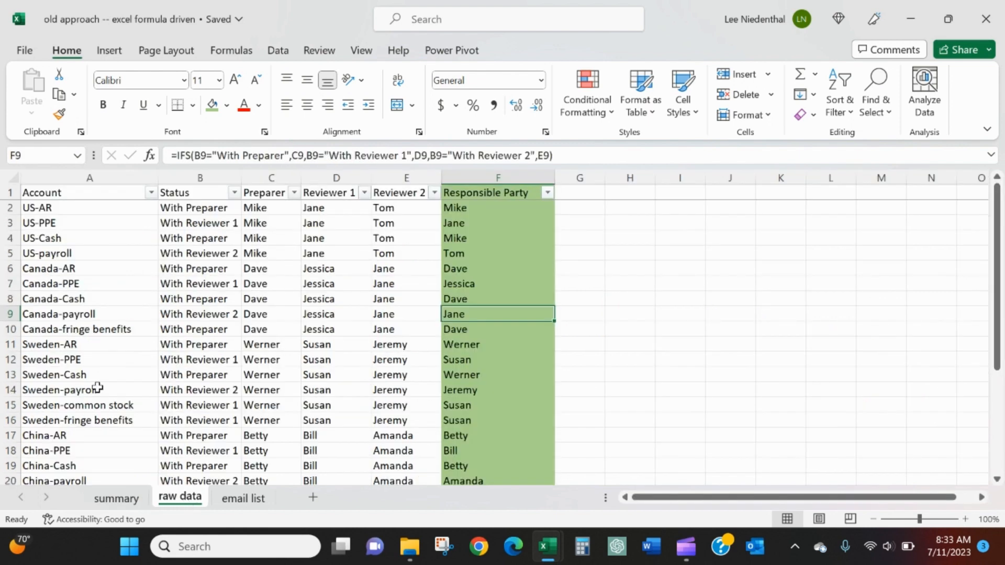
{"action": "scroll", "coordinate": [94, 398], "scroll_direction": "down", "scroll_amount": 7}
{"action": "left_click", "coordinate": [61, 318]}
{"action": "left_click", "coordinate": [63, 358]}
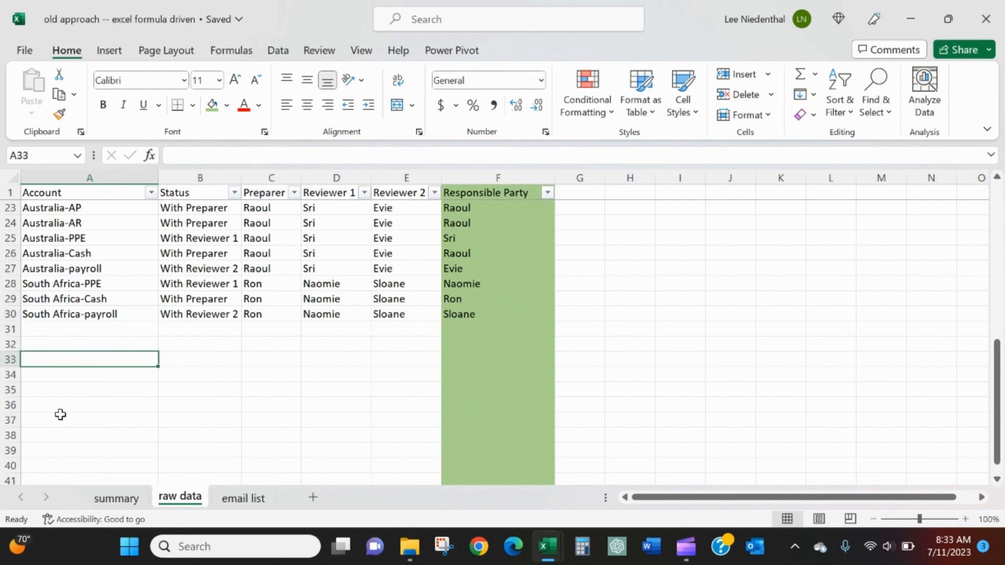
{"action": "left_click", "coordinate": [62, 417]}
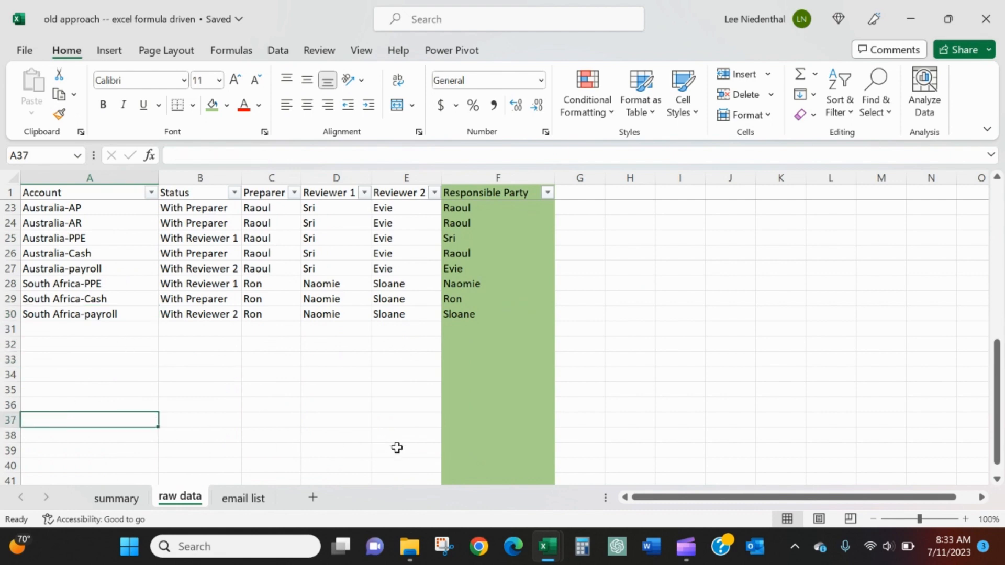
Copy the Account through Reviewer 2 columns of the raw data, A1:E30, and paste them into Book1 at A1
{"action": "left_click", "coordinate": [269, 317]}
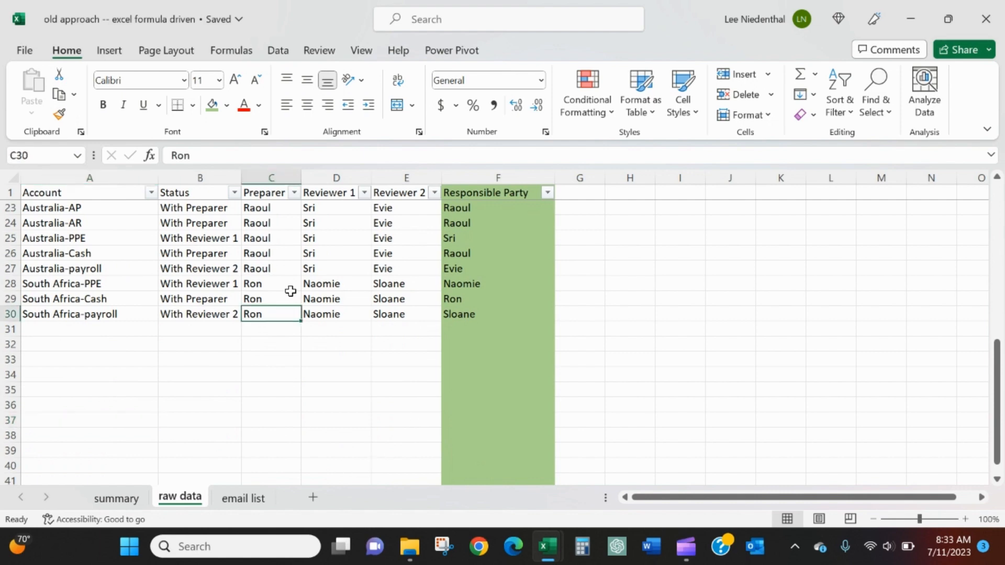
{"action": "key", "text": "ctrl+Left"}
{"action": "key", "text": "ctrl+Up"}
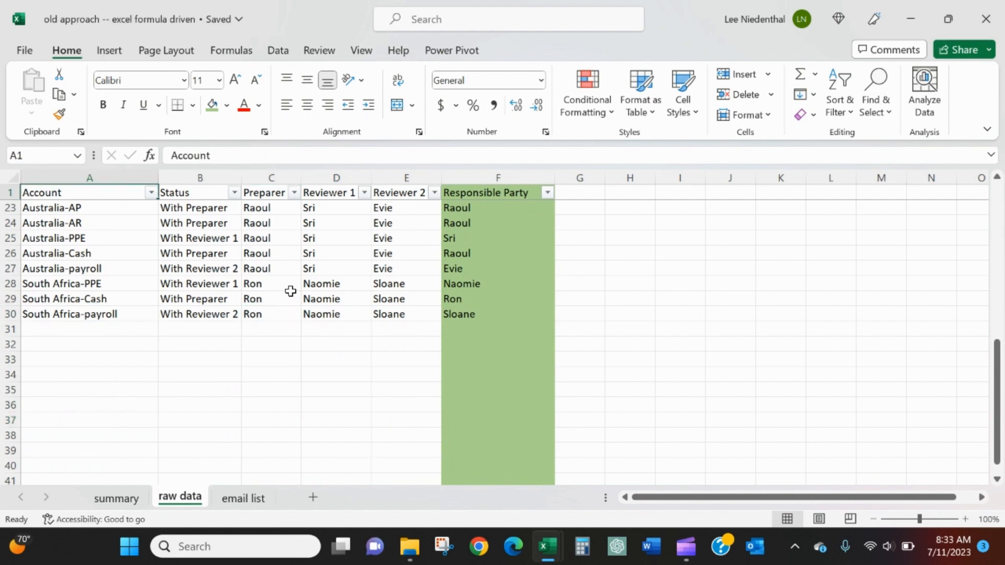
{"action": "key", "text": "ctrl+shift+Right"}
{"action": "key", "text": "ctrl+shift+Down"}
{"action": "key", "text": "shift+Left"}
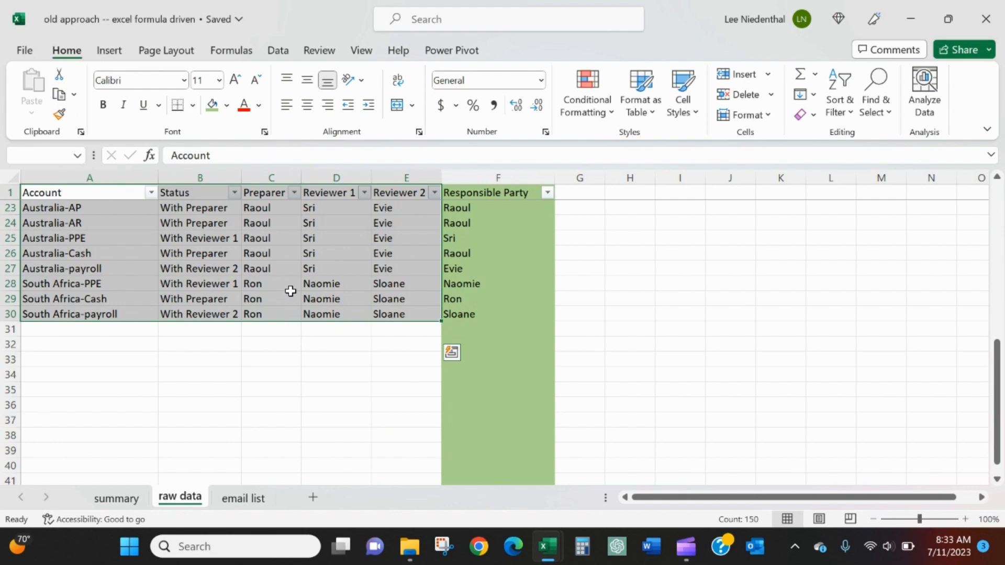
{"action": "key", "text": "ctrl+c"}
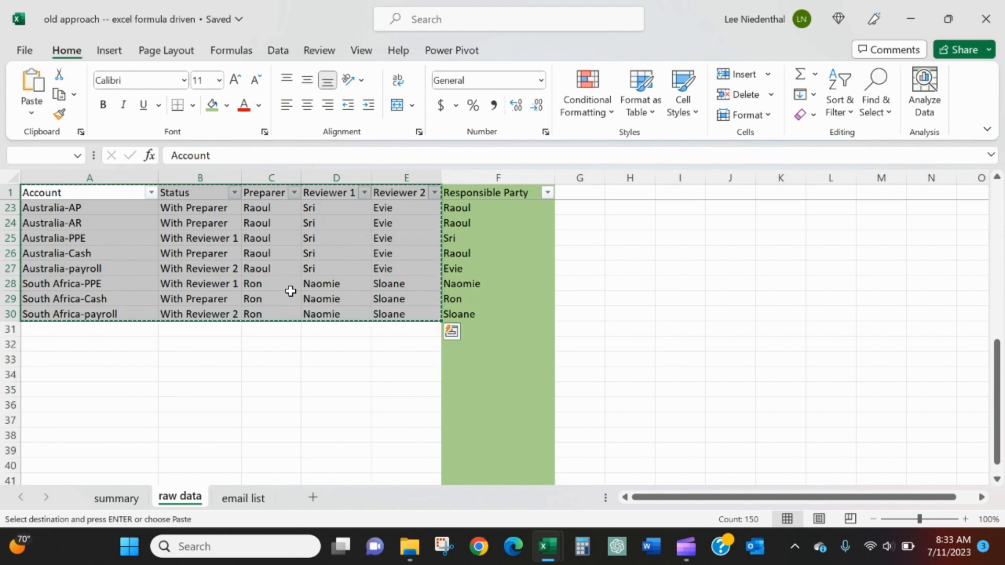
{"action": "mouse_move", "coordinate": [546, 546]}
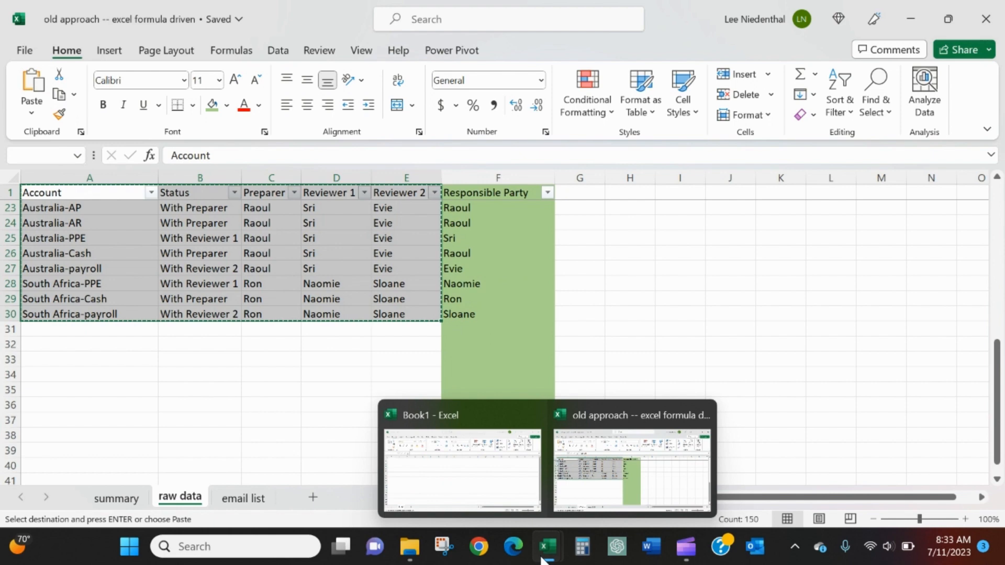
{"action": "left_click", "coordinate": [488, 477]}
{"action": "key", "text": "ctrl+v"}
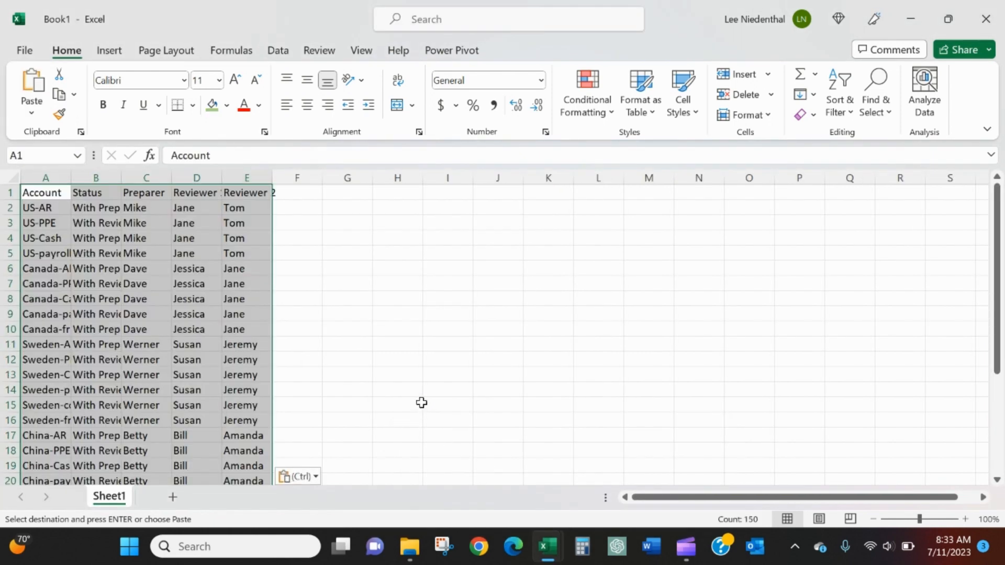
Auto-fit the widths of all columns on Sheet1 of Book1 to their contents
{"action": "left_click", "coordinate": [13, 178]}
{"action": "left_click", "coordinate": [68, 189]}
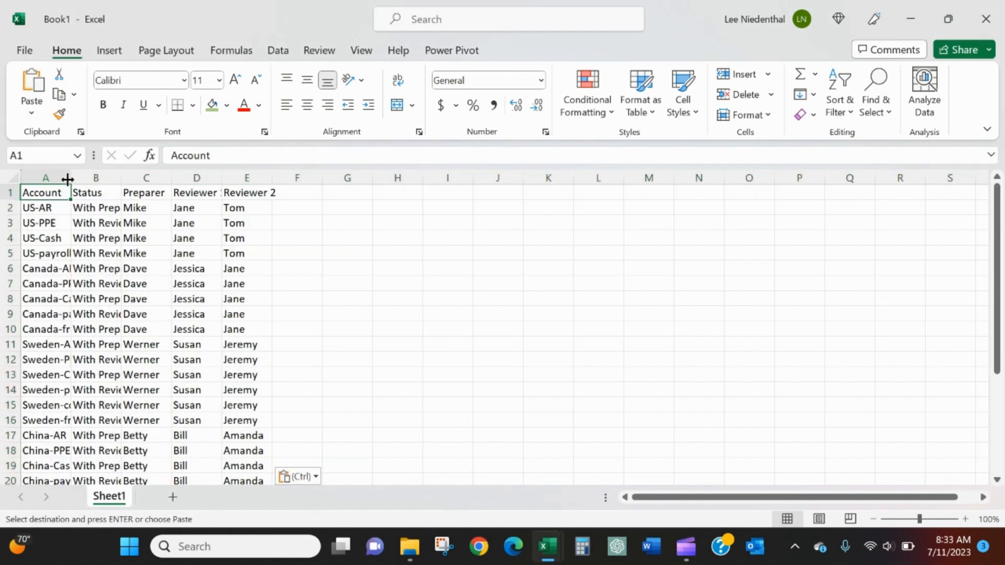
{"action": "left_click", "coordinate": [9, 175]}
{"action": "left_click", "coordinate": [71, 181]}
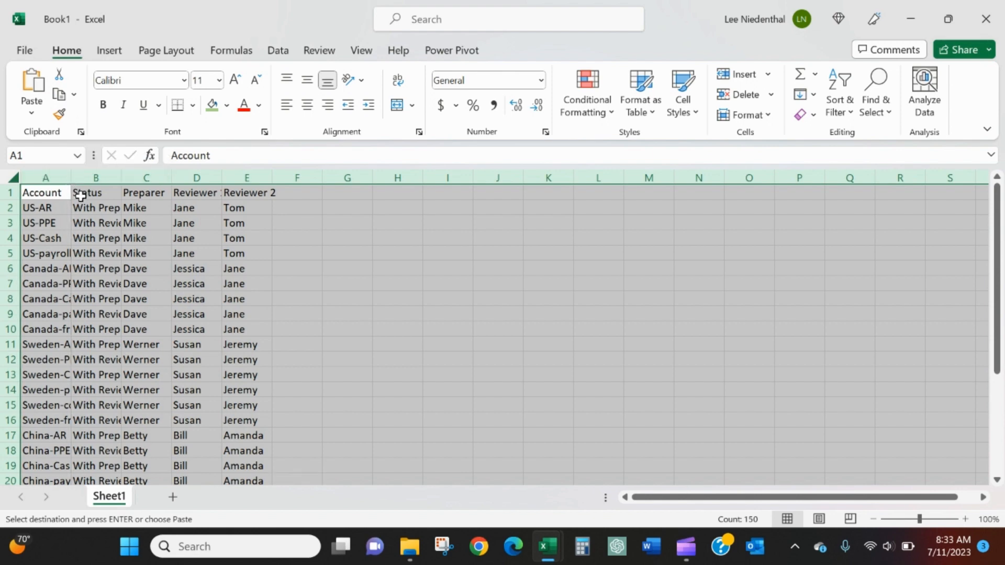
{"action": "left_click", "coordinate": [148, 234]}
{"action": "left_click", "coordinate": [15, 178]}
{"action": "double_click", "coordinate": [76, 180]}
{"action": "left_click", "coordinate": [194, 238]}
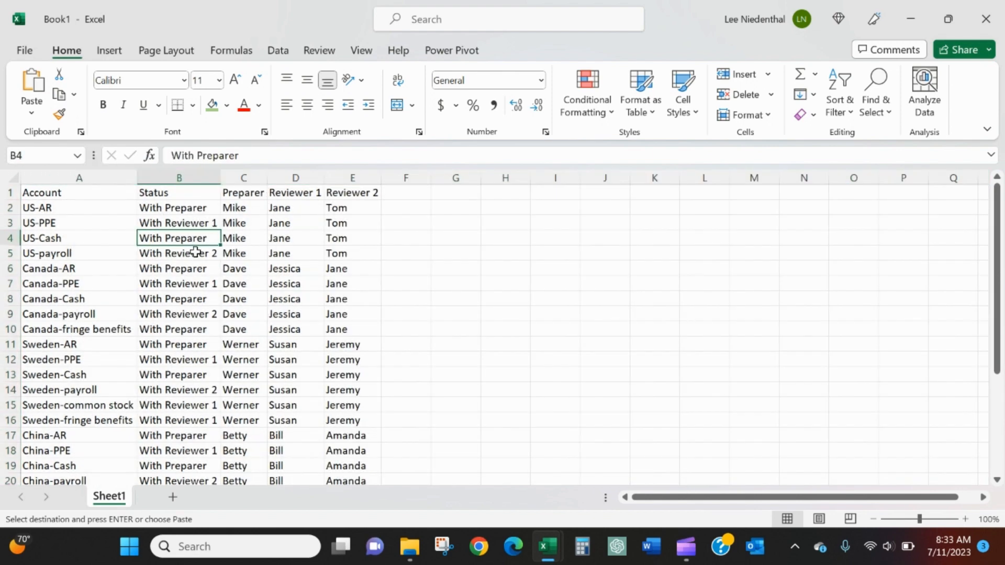
Save Book1 as Tasks Outstanding in the AUTOMATING RECURRING TASKS WITH POWER QUERY folder under Documents > excel365
{"action": "left_click", "coordinate": [25, 50]}
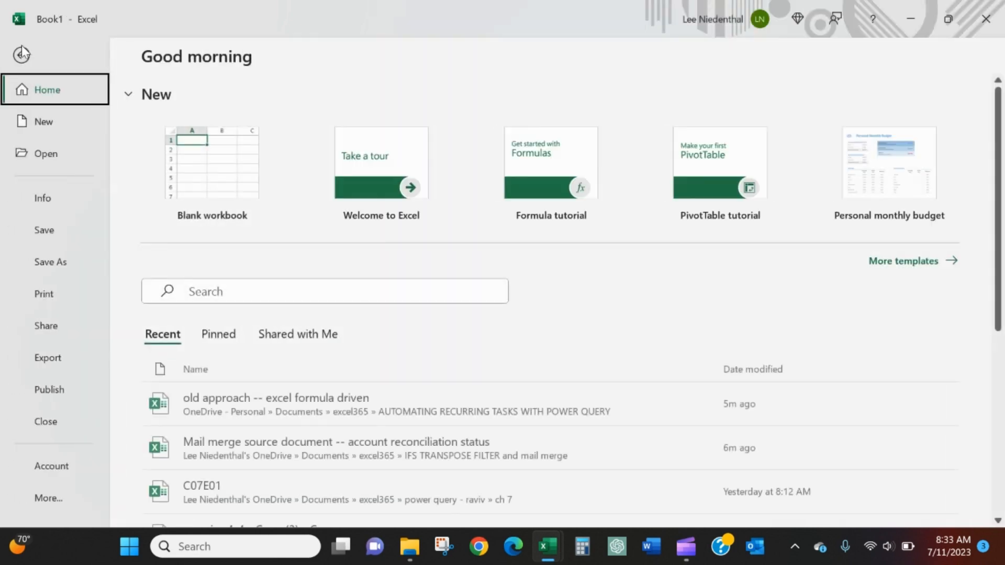
{"action": "left_click", "coordinate": [59, 260]}
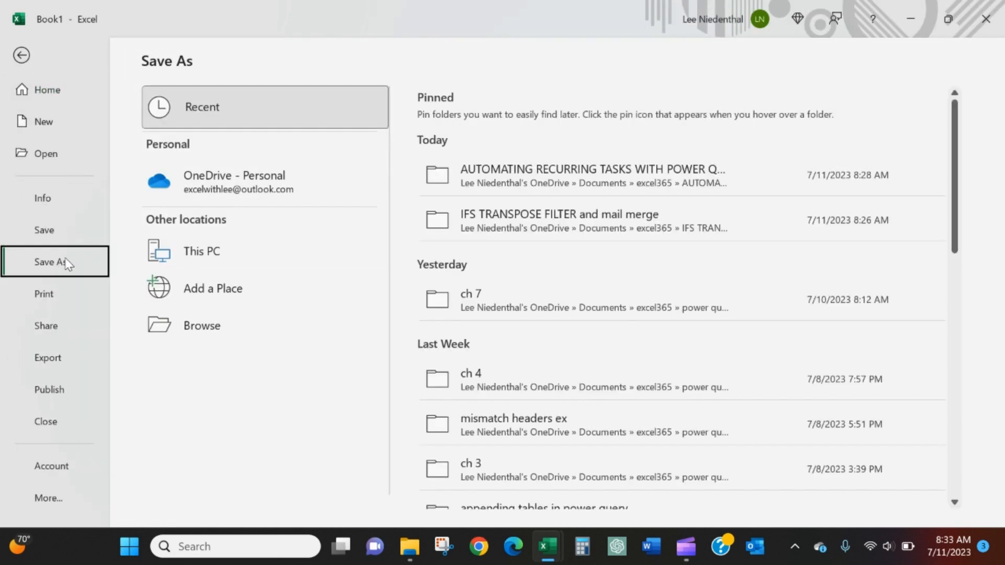
{"action": "left_click", "coordinate": [166, 325]}
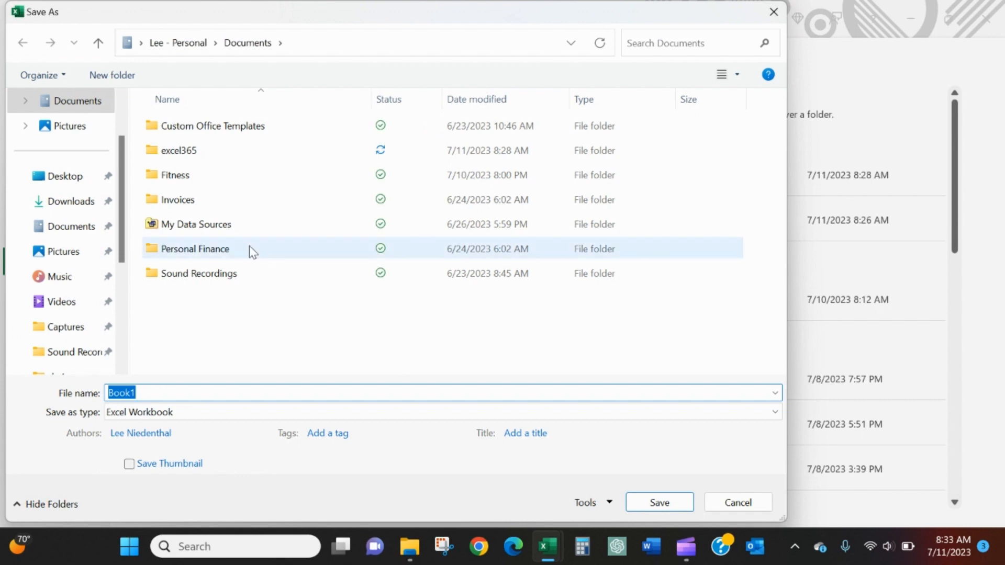
{"action": "left_click", "coordinate": [211, 146]}
{"action": "double_click", "coordinate": [211, 146]}
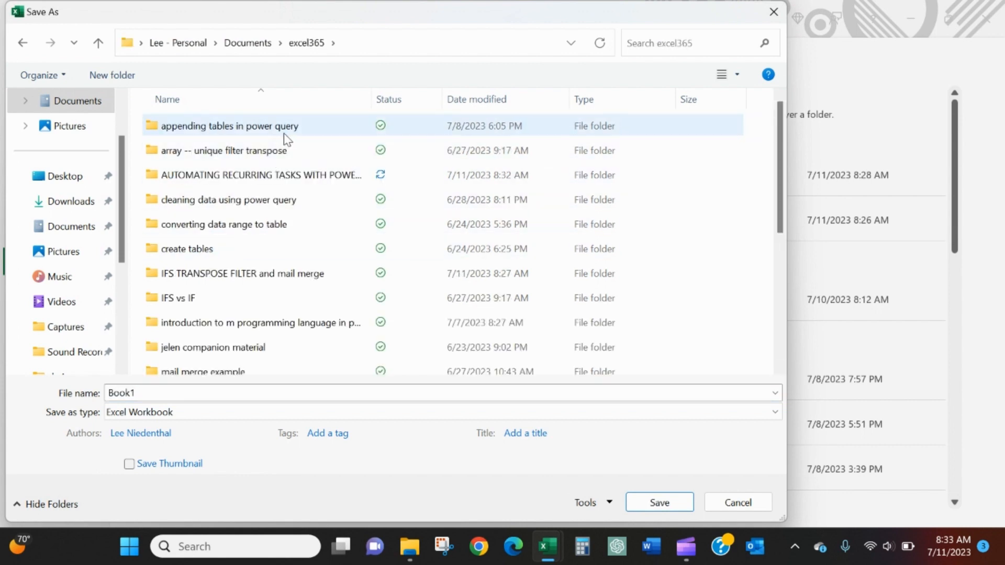
{"action": "left_click", "coordinate": [297, 172]}
{"action": "double_click", "coordinate": [296, 175]}
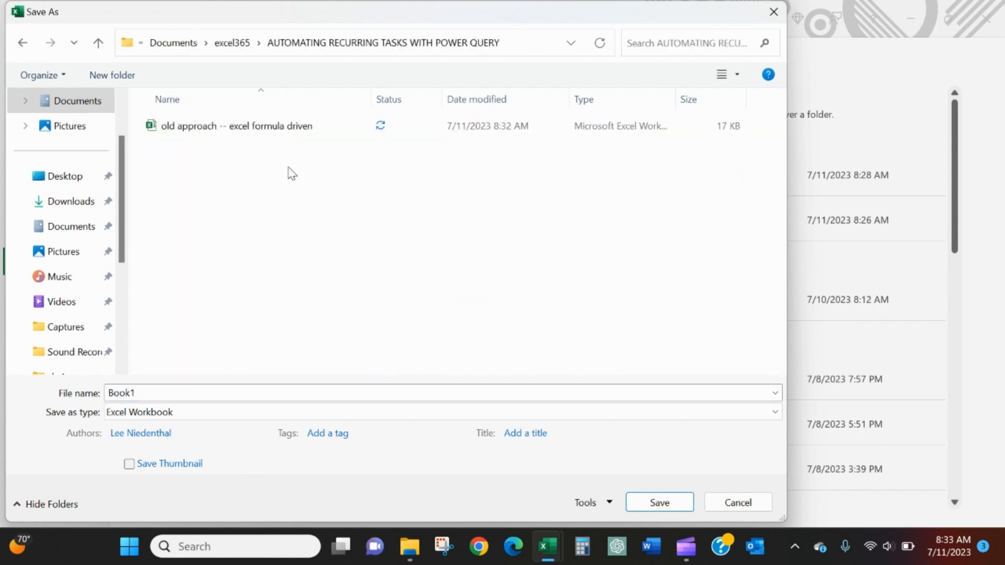
{"action": "double_click", "coordinate": [133, 393]}
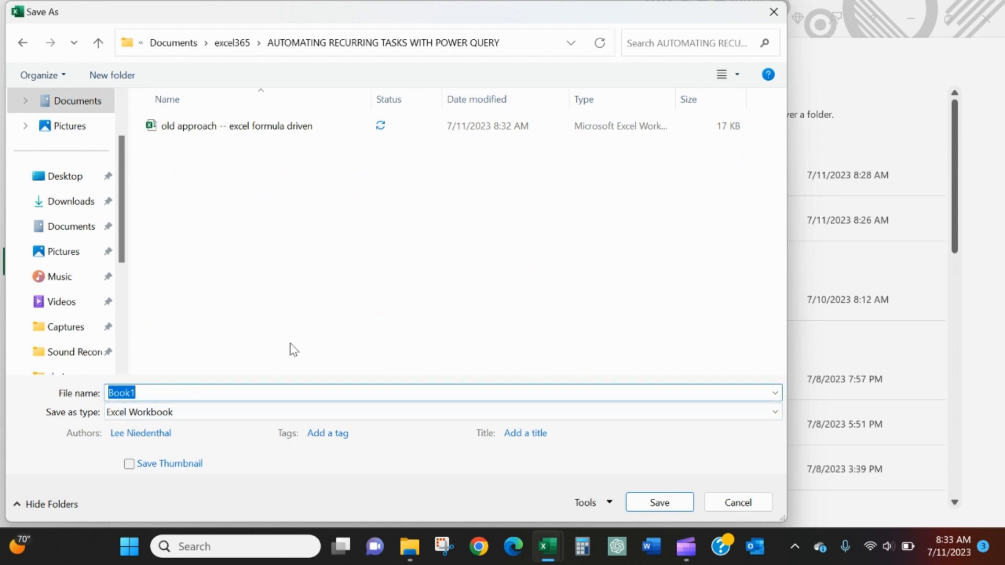
{"action": "type", "text": "Tasks Outstanding"}
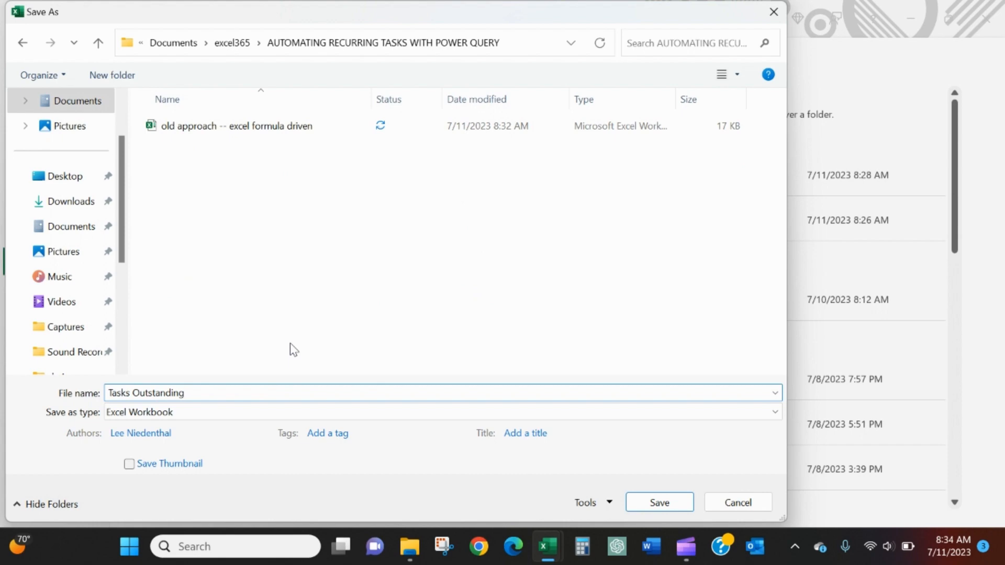
{"action": "key", "text": "Return"}
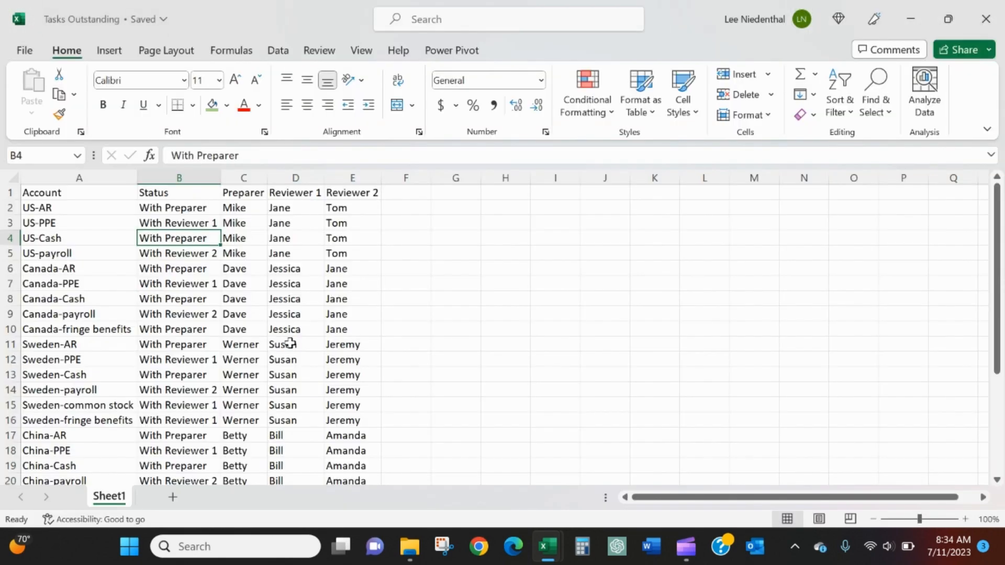
Close the Tasks Outstanding and old approach workbooks, and create a new blank Excel workbook
{"action": "left_click", "coordinate": [985, 21]}
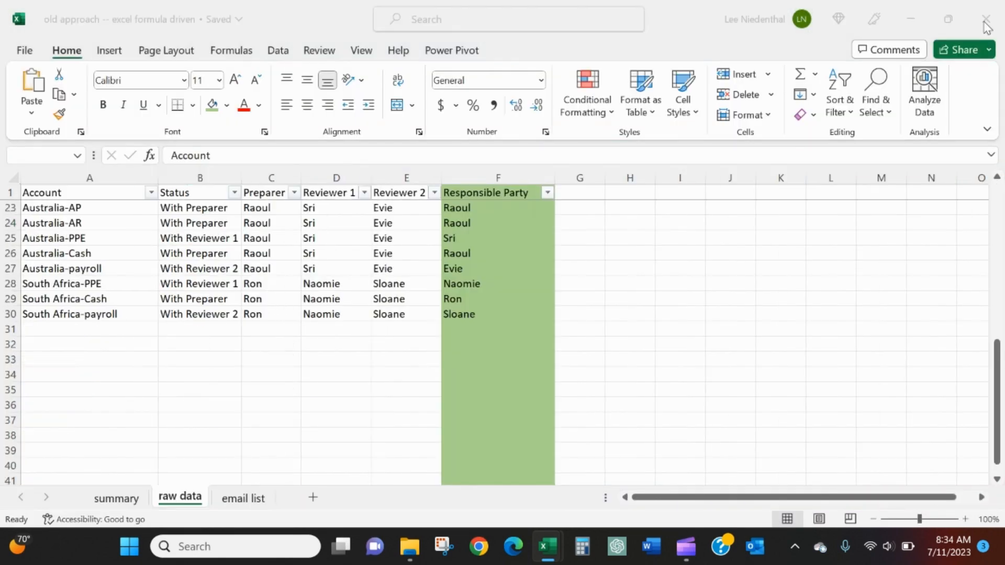
{"action": "left_click", "coordinate": [984, 24]}
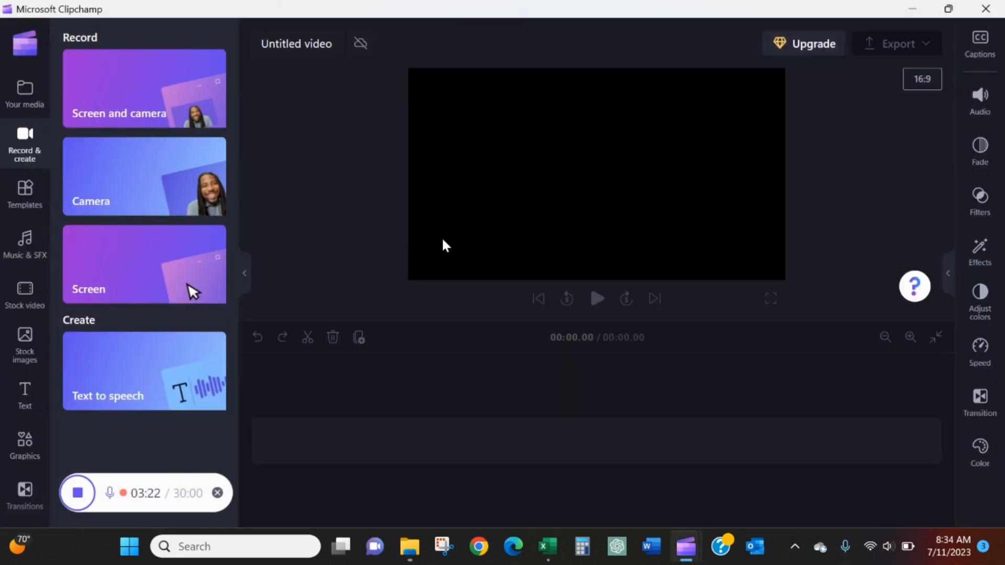
{"action": "left_click", "coordinate": [547, 547]}
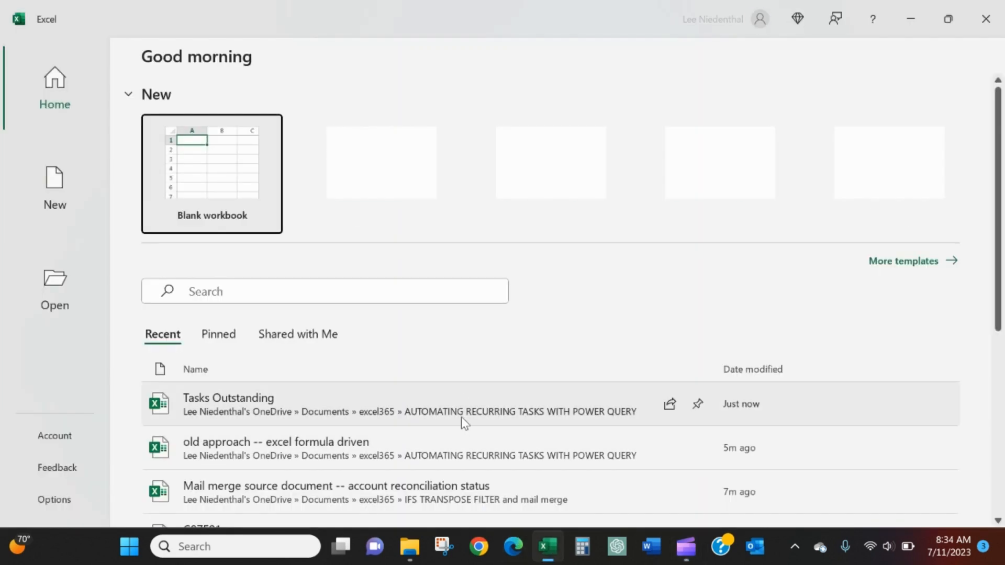
{"action": "left_click", "coordinate": [277, 209]}
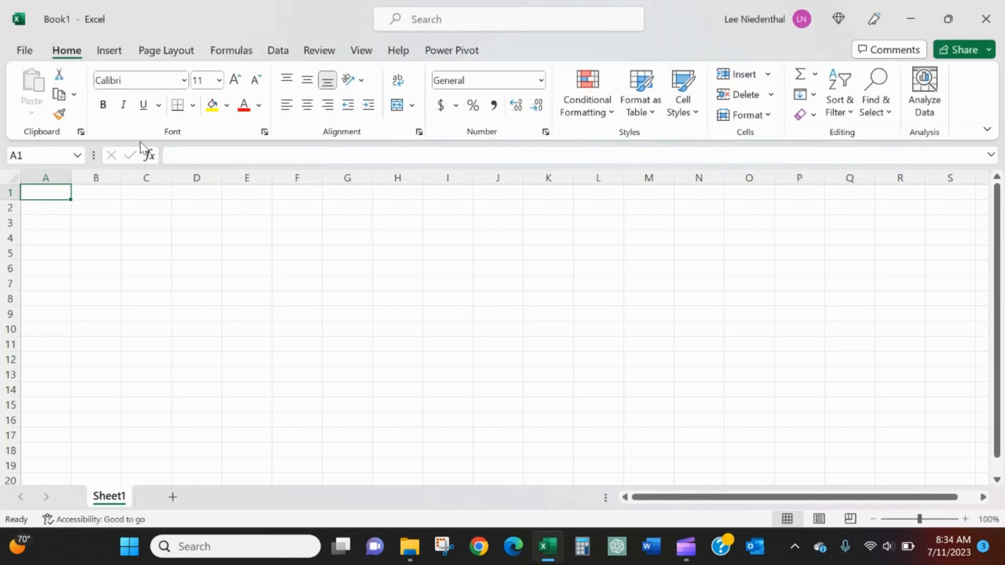
Get data from the Excel workbook Tasks Outstanding in the AUTOMATING RECURRING TASKS WITH POWER QUERY folder and load its Sheet1 into the Power Query Editor for transformation
{"action": "left_click", "coordinate": [277, 52]}
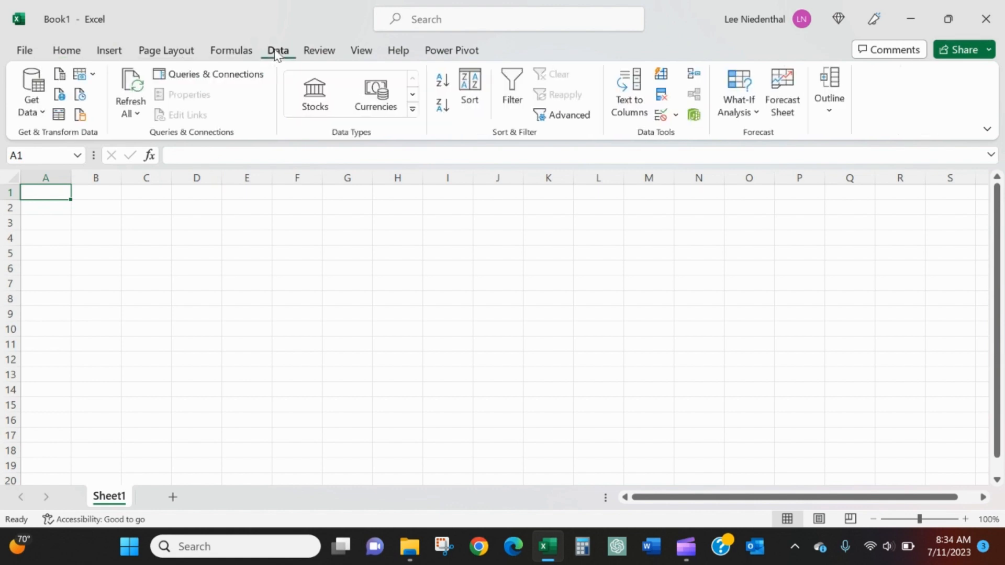
{"action": "left_click", "coordinate": [38, 105]}
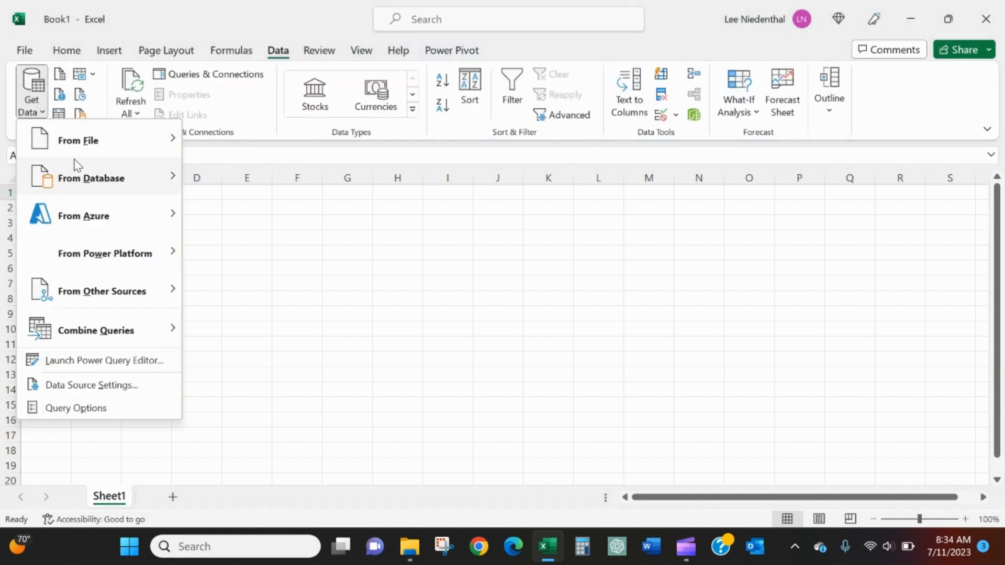
{"action": "mouse_move", "coordinate": [118, 148]}
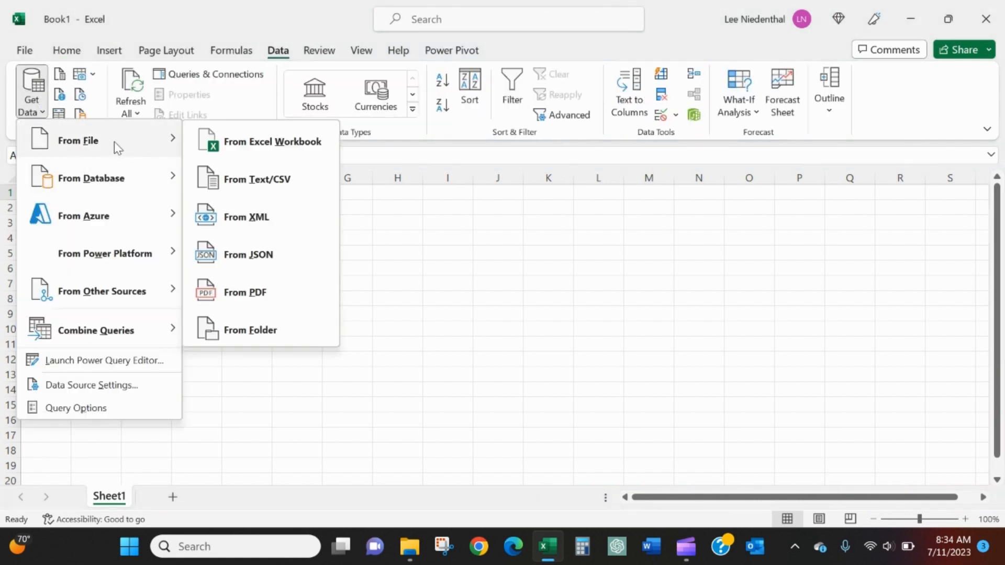
{"action": "left_click", "coordinate": [270, 151]}
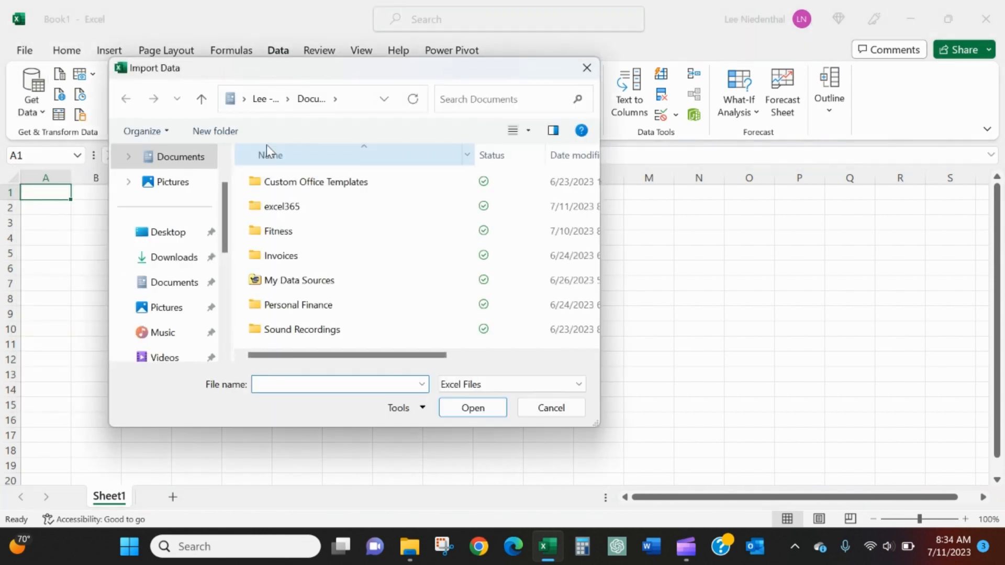
{"action": "left_click", "coordinate": [285, 212]}
{"action": "double_click", "coordinate": [294, 212]}
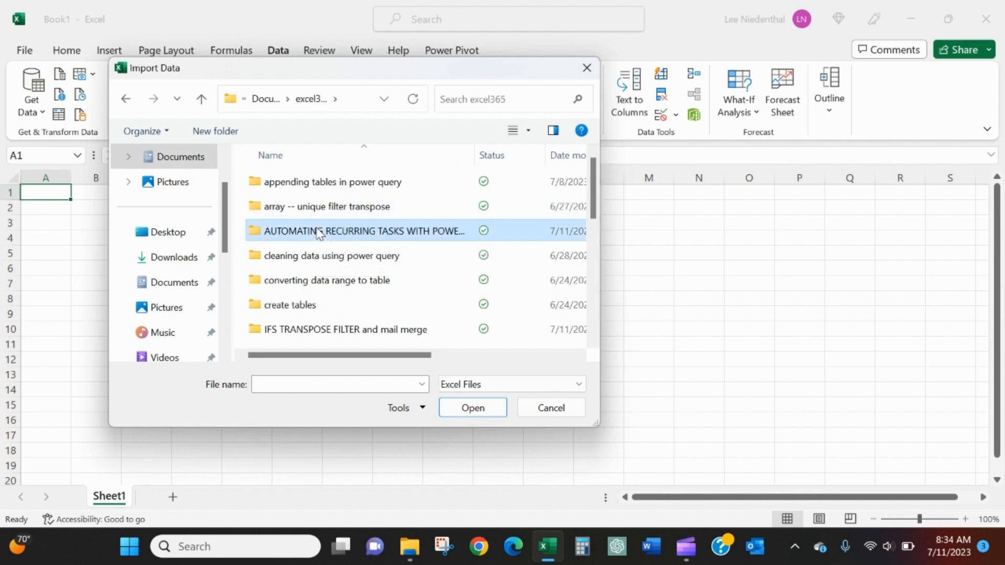
{"action": "double_click", "coordinate": [316, 231]}
{"action": "left_click", "coordinate": [316, 212]}
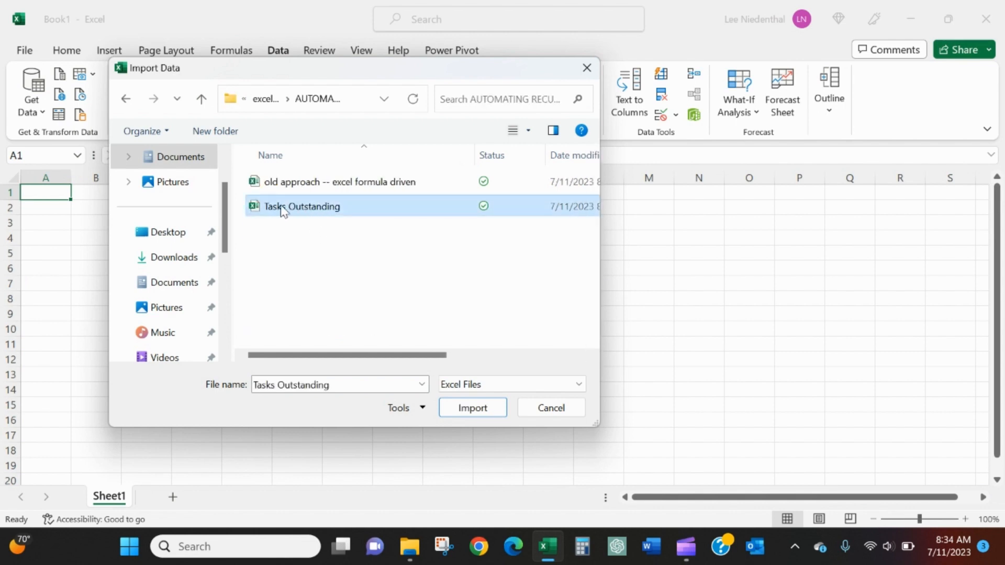
{"action": "double_click", "coordinate": [368, 208]}
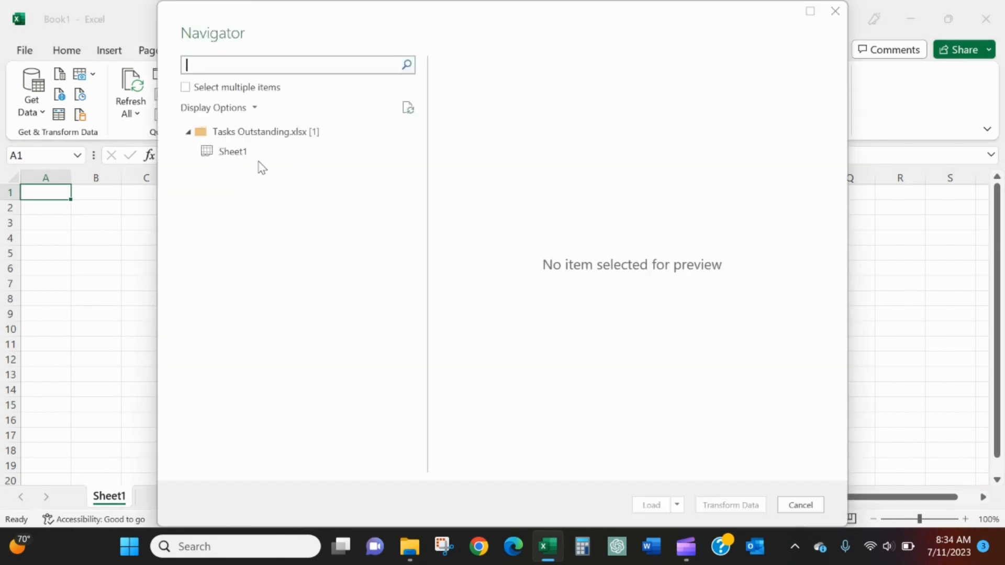
{"action": "left_click", "coordinate": [254, 153]}
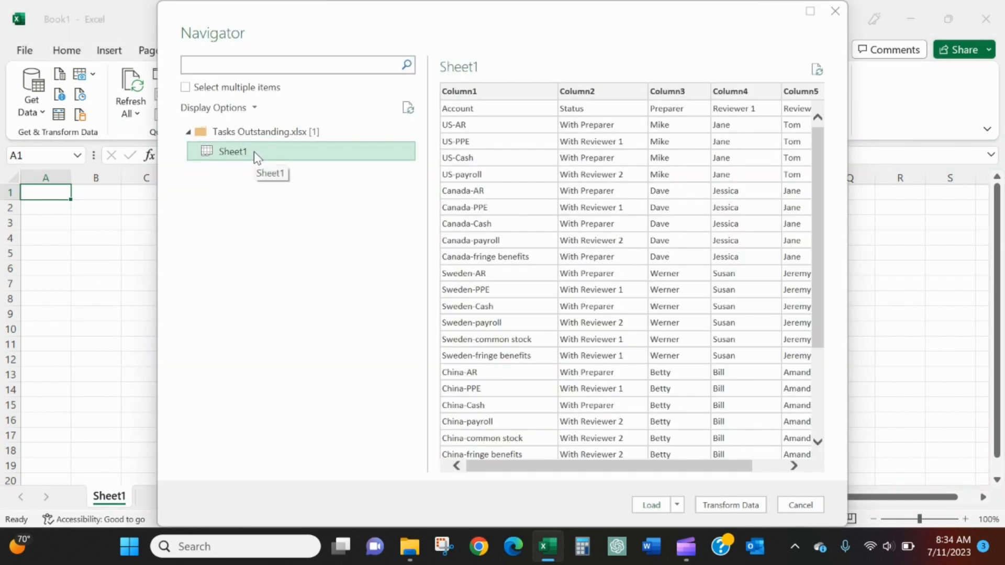
{"action": "left_click", "coordinate": [719, 504]}
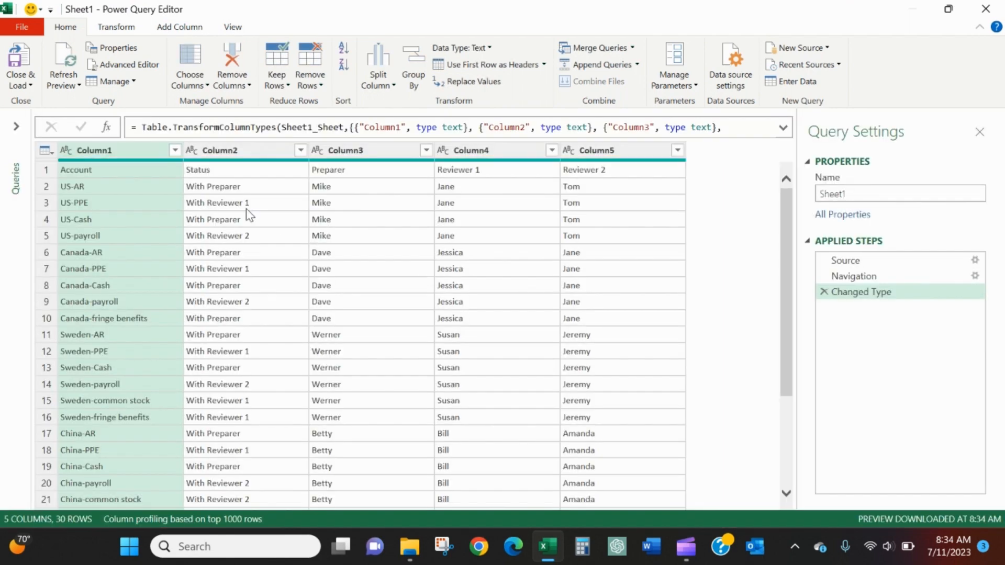
Delete the Changed Type step from the Sheet1 query and promote the first row to column headers
{"action": "left_click", "coordinate": [824, 292]}
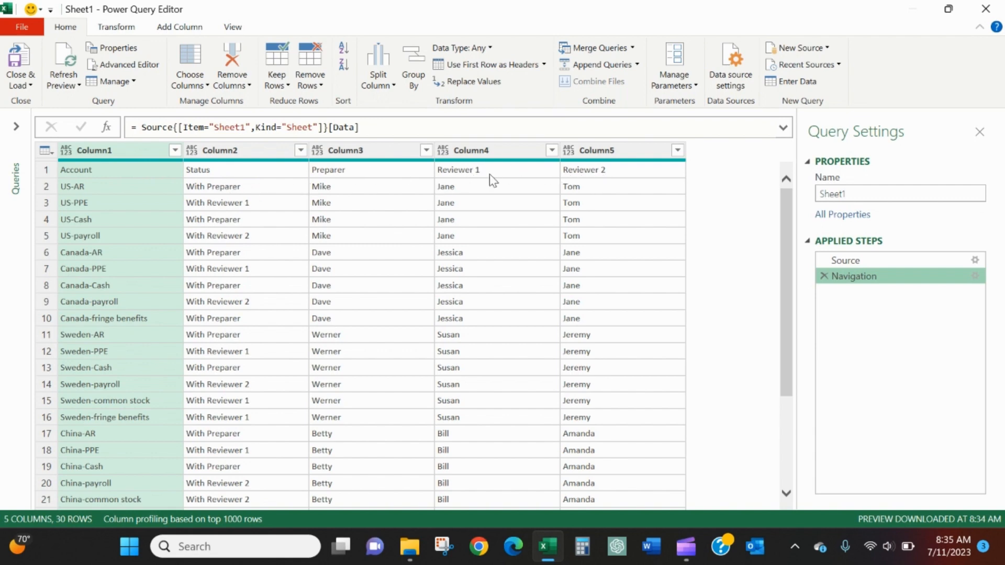
{"action": "left_click", "coordinate": [127, 30]}
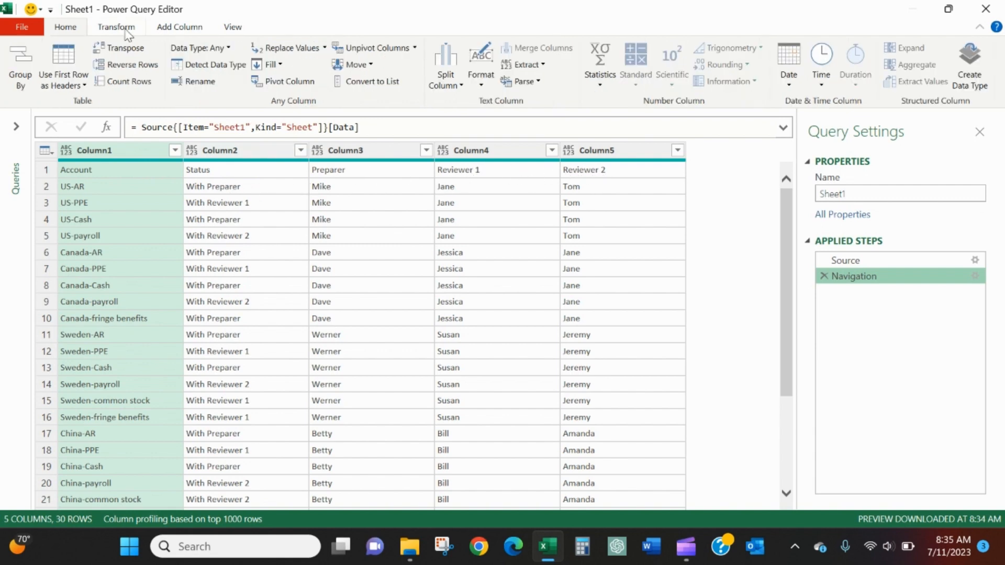
{"action": "left_click", "coordinate": [69, 63]}
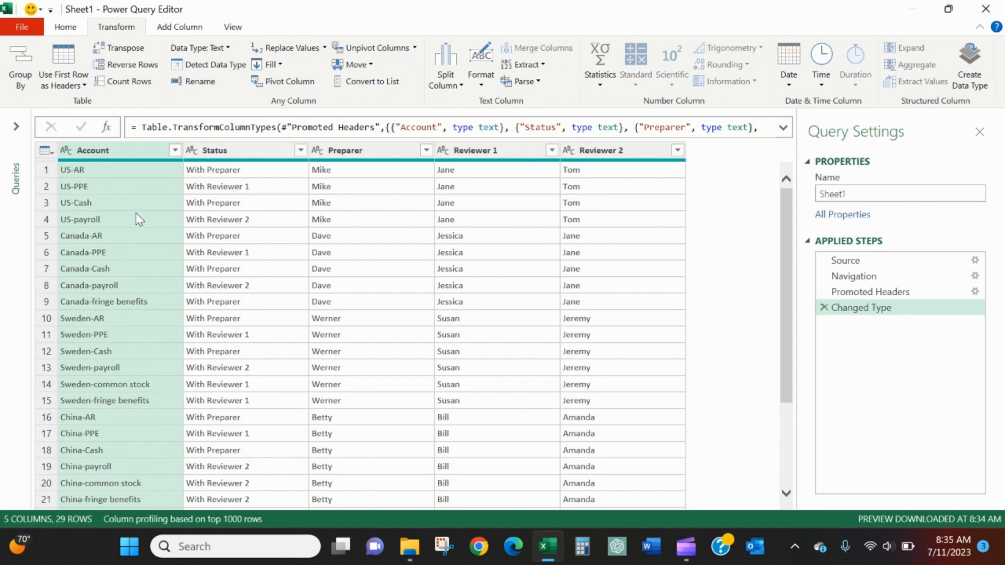
Start a new conditional column in the Sheet1 query and name it Responsible Party
{"action": "left_click", "coordinate": [392, 150]}
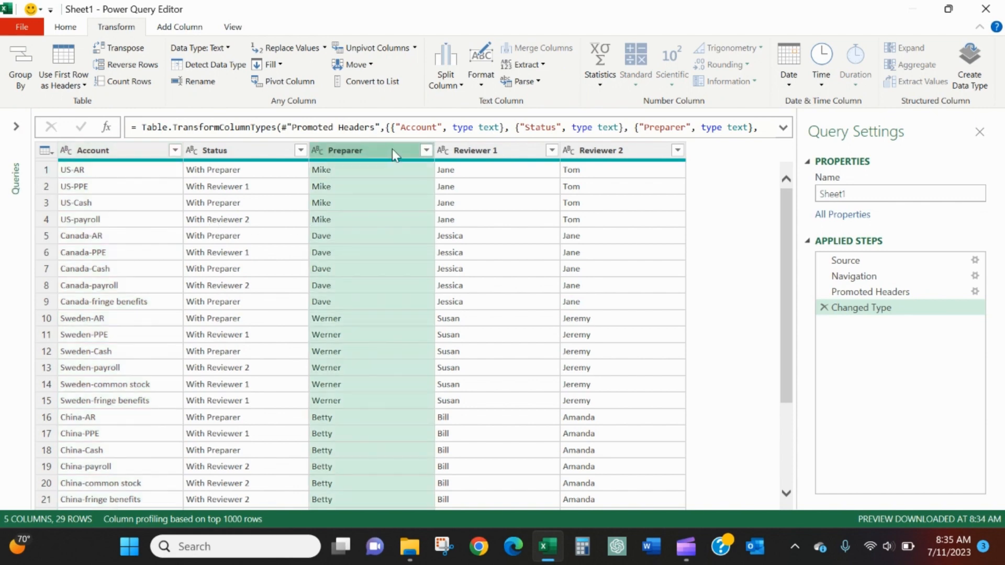
{"action": "left_click", "coordinate": [494, 151]}
{"action": "left_click", "coordinate": [607, 153]}
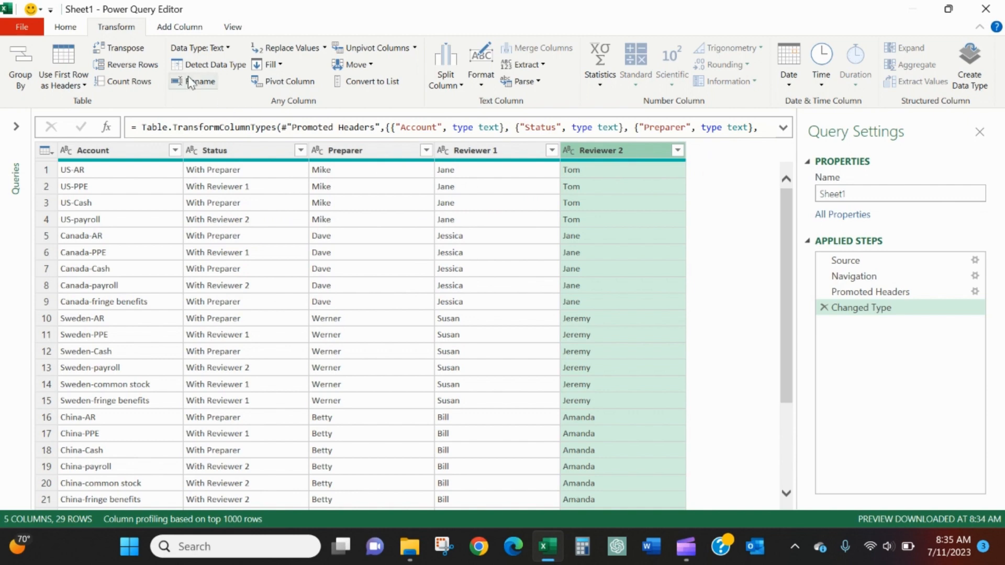
{"action": "left_click", "coordinate": [191, 29]}
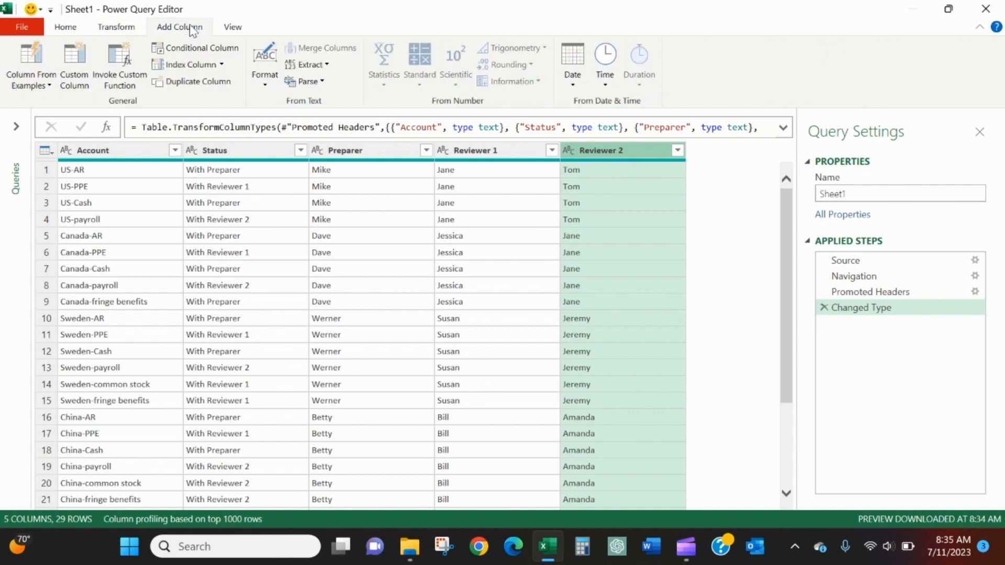
{"action": "left_click", "coordinate": [206, 49]}
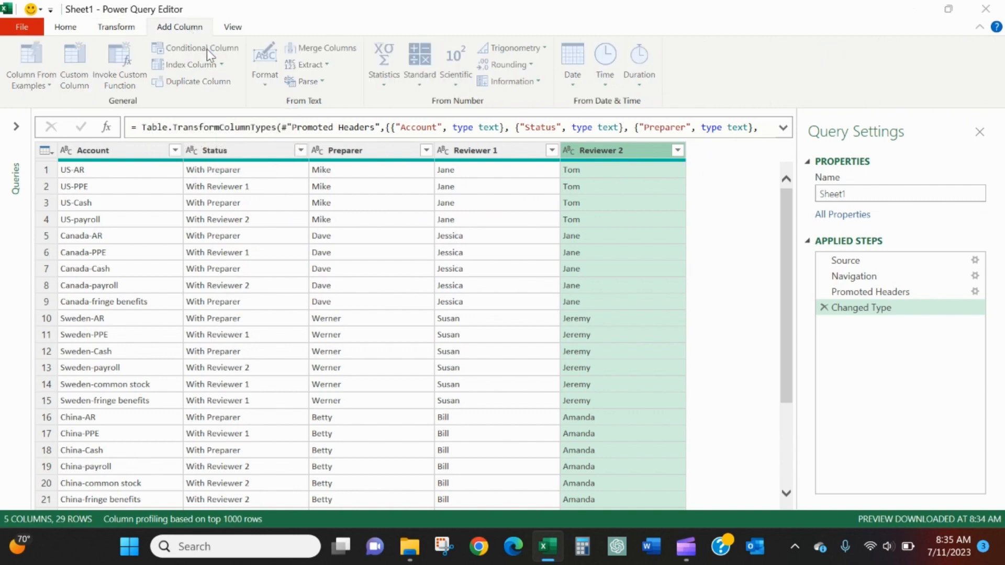
{"action": "left_click_drag", "start_coordinate": [417, 159], "coordinate": [343, 197]}
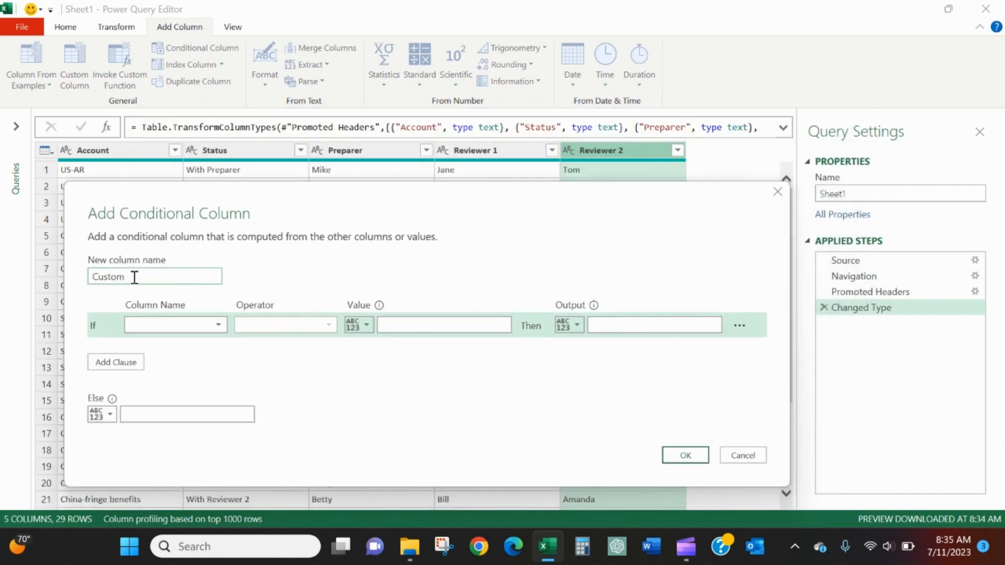
{"action": "left_click_drag", "start_coordinate": [134, 277], "coordinate": [56, 265]}
{"action": "type", "text": "Responsible Party"}
Define the first condition so that a Status equal to With Preparer outputs the value of the Preparer column
{"action": "left_click", "coordinate": [166, 325]}
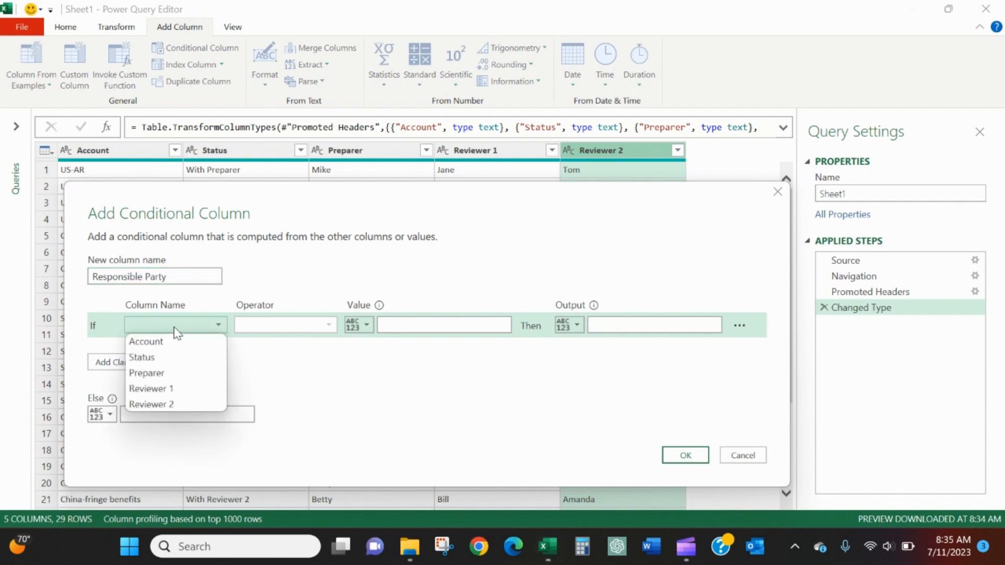
{"action": "left_click", "coordinate": [155, 356]}
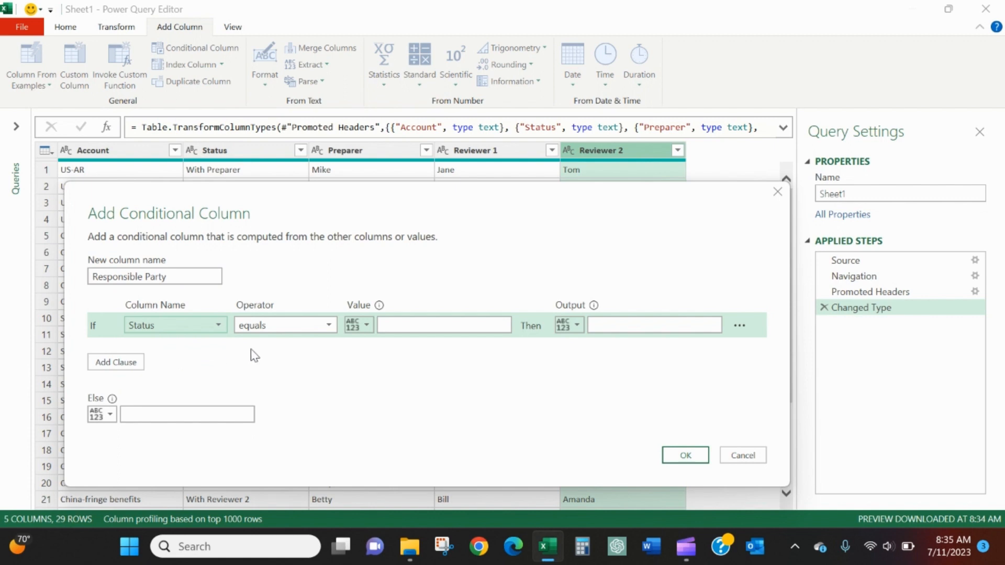
{"action": "left_click", "coordinate": [406, 325]}
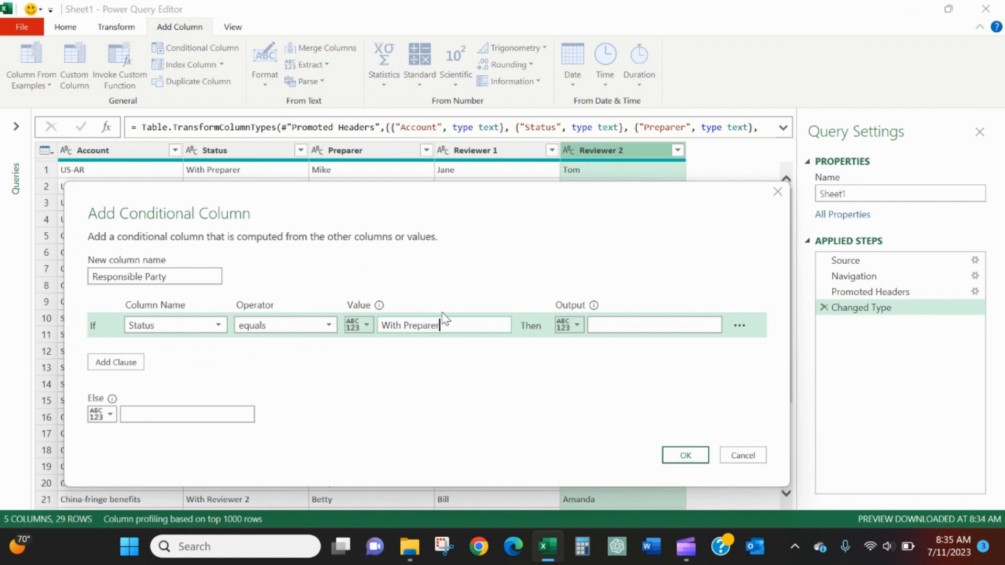
{"action": "left_click", "coordinate": [569, 325]}
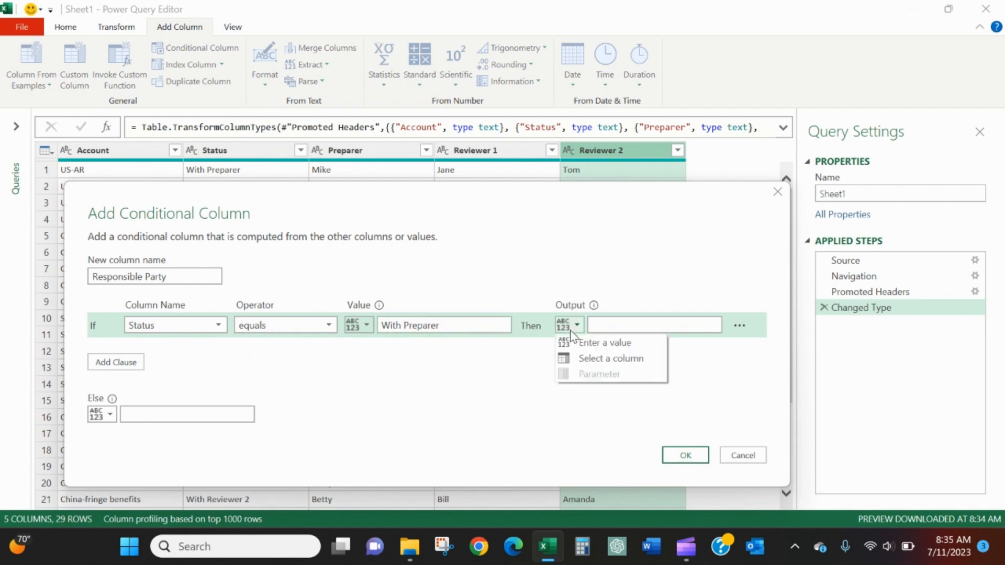
{"action": "left_click", "coordinate": [577, 358]}
{"action": "left_click", "coordinate": [617, 325]}
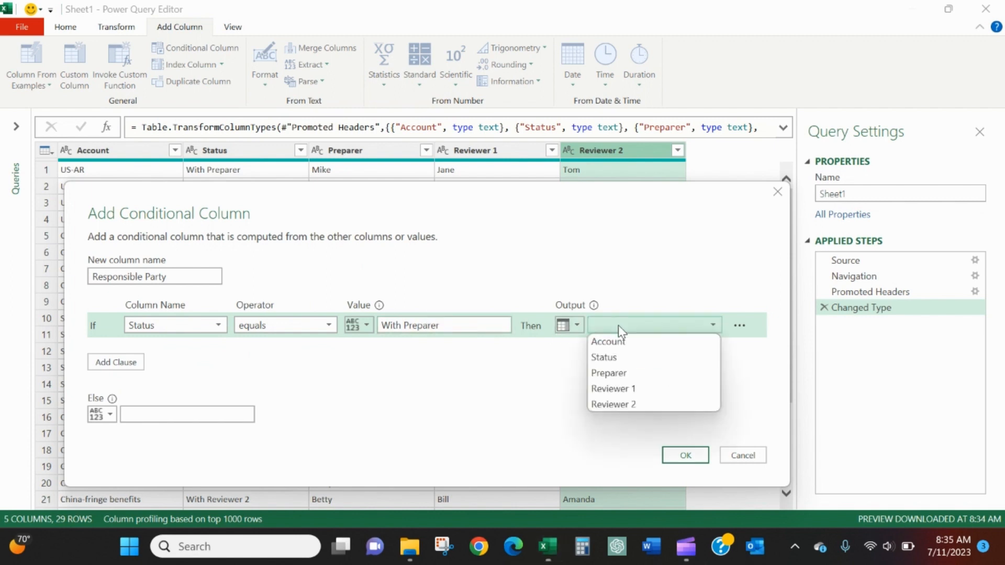
{"action": "left_click", "coordinate": [657, 374]}
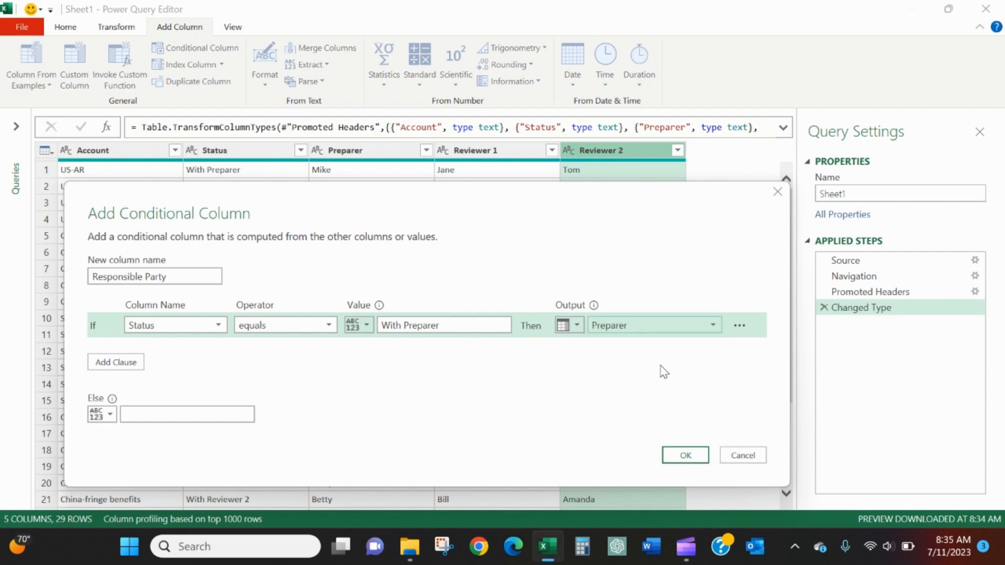
Add a second clause so that a Status equal to With Reviewer 1 outputs the value of the Reviewer 1 column
{"action": "left_click", "coordinate": [137, 367]}
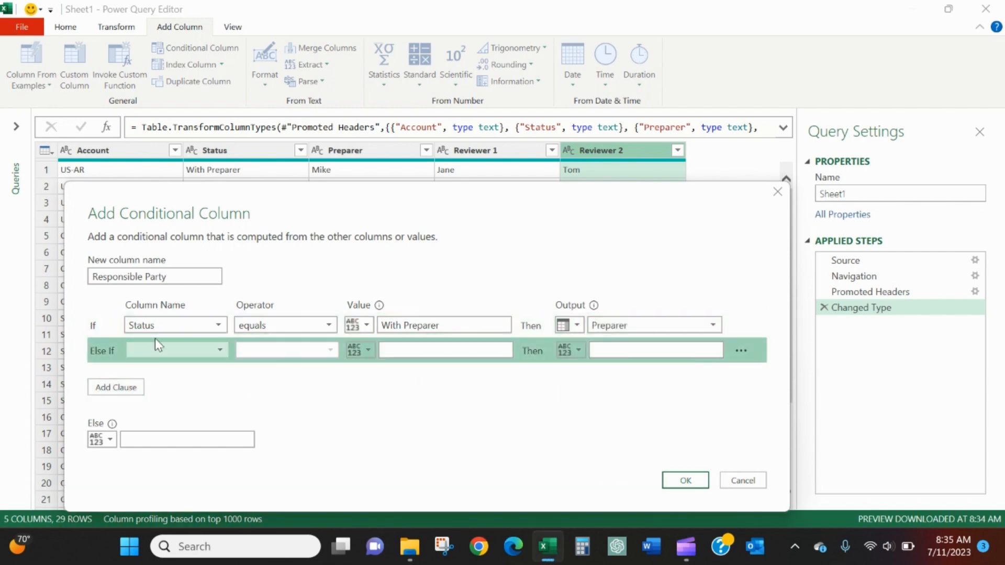
{"action": "left_click", "coordinate": [203, 351]}
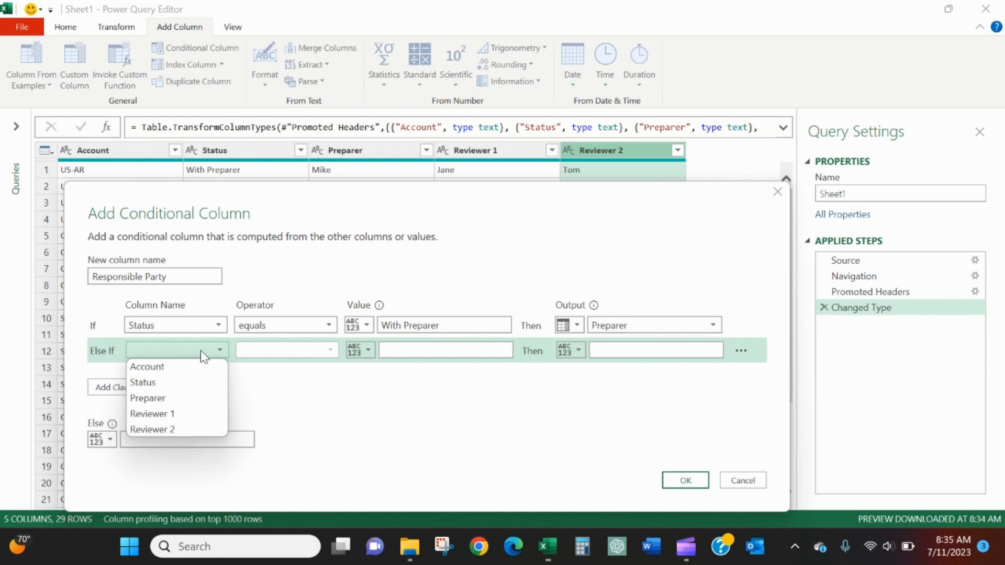
{"action": "left_click", "coordinate": [188, 383]}
{"action": "left_click", "coordinate": [422, 352]}
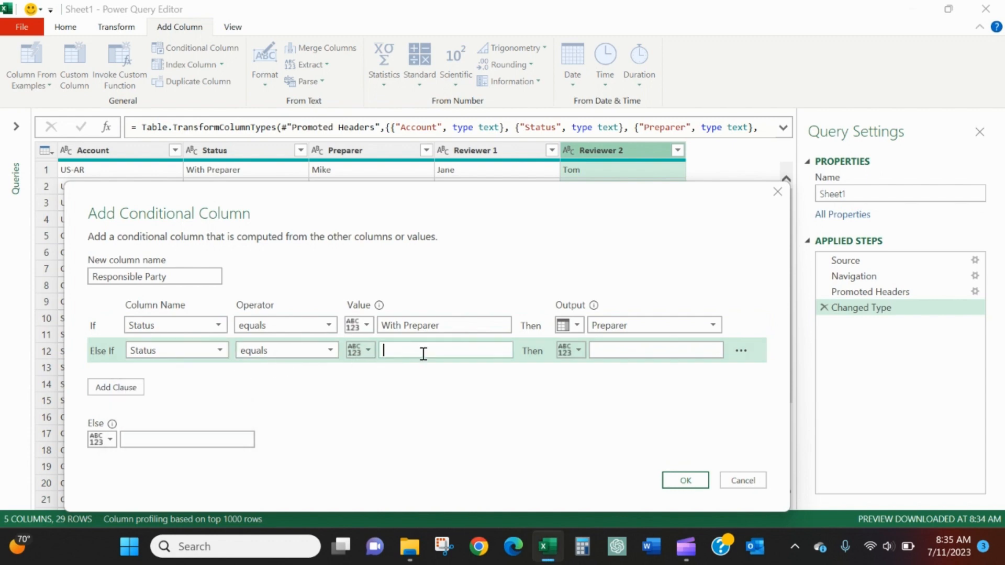
{"action": "left_click_drag", "start_coordinate": [413, 212], "coordinate": [422, 242]}
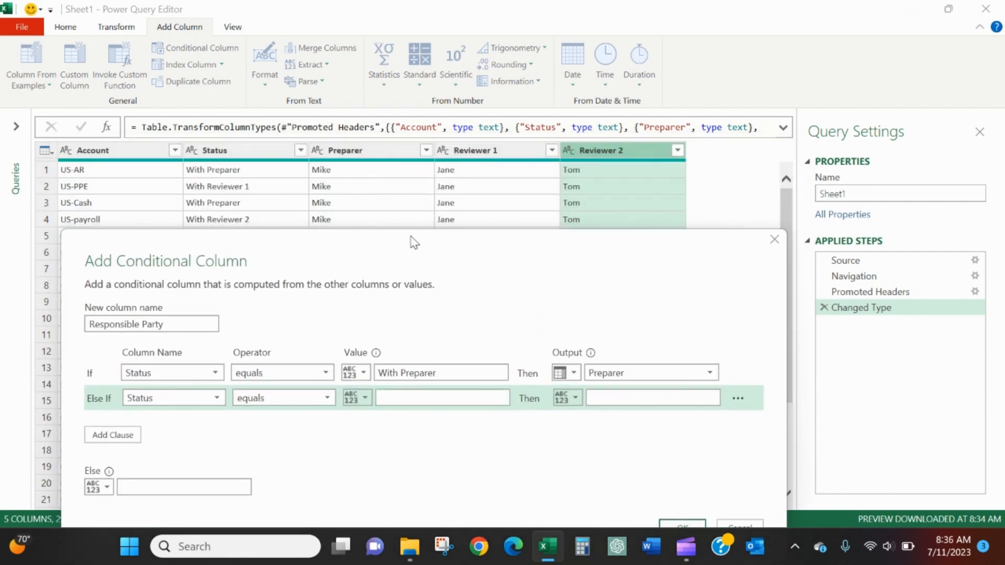
{"action": "left_click", "coordinate": [404, 400]}
{"action": "left_click", "coordinate": [575, 398]}
{"action": "left_click", "coordinate": [584, 431]}
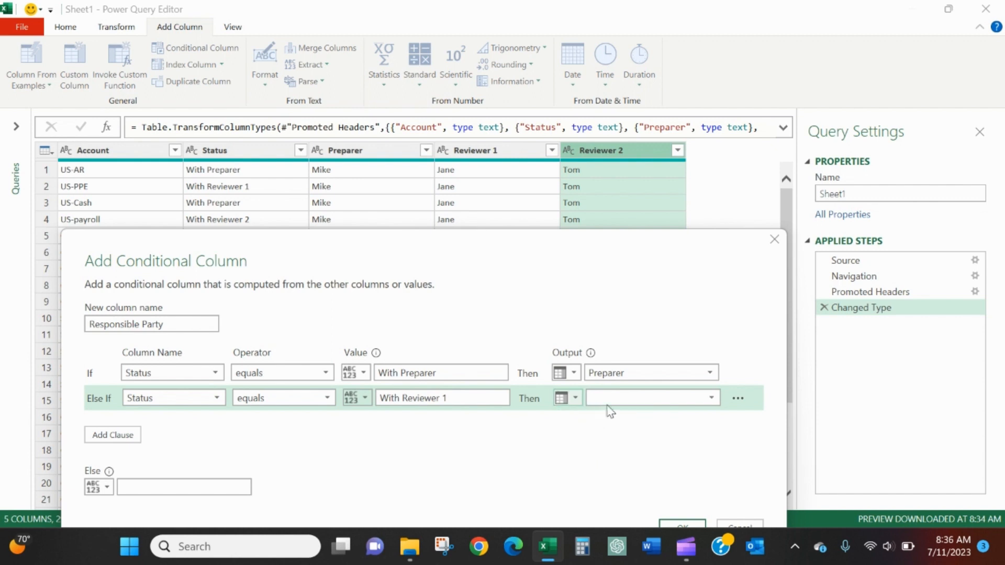
{"action": "left_click", "coordinate": [610, 400]}
{"action": "left_click", "coordinate": [639, 460]}
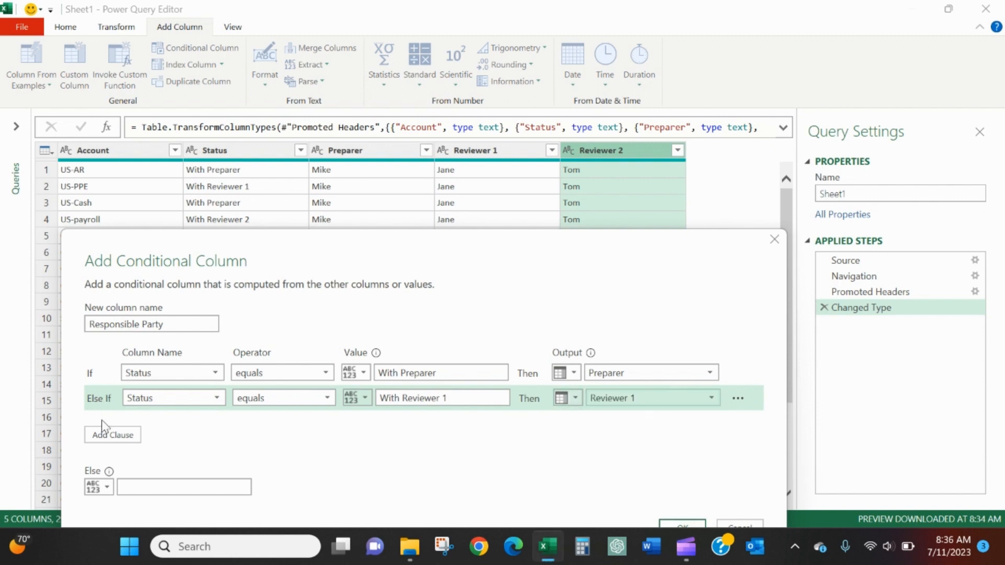
Add a third clause so that a Status equal to With Reviewer 2 outputs the value of the Reviewer 2 column
{"action": "left_click", "coordinate": [104, 437]}
{"action": "left_click", "coordinate": [191, 424]}
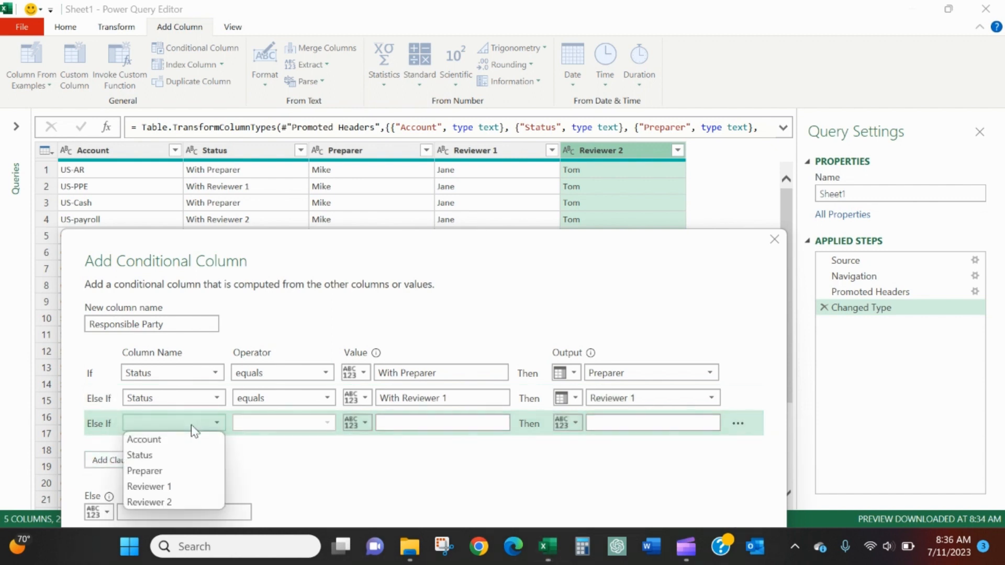
{"action": "left_click", "coordinate": [190, 454]}
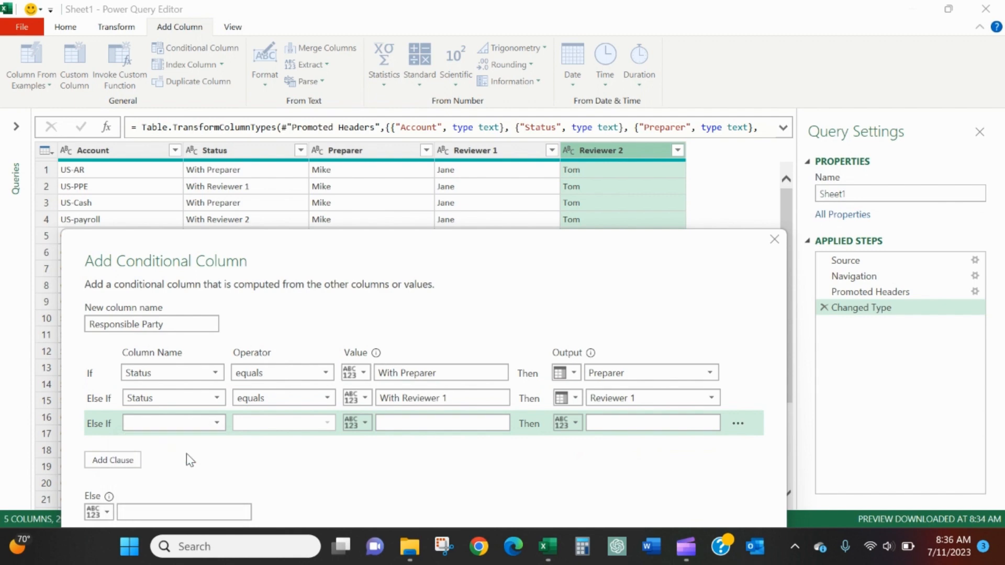
{"action": "left_click", "coordinate": [413, 422]}
{"action": "type", "text": "With Reviewer 2"}
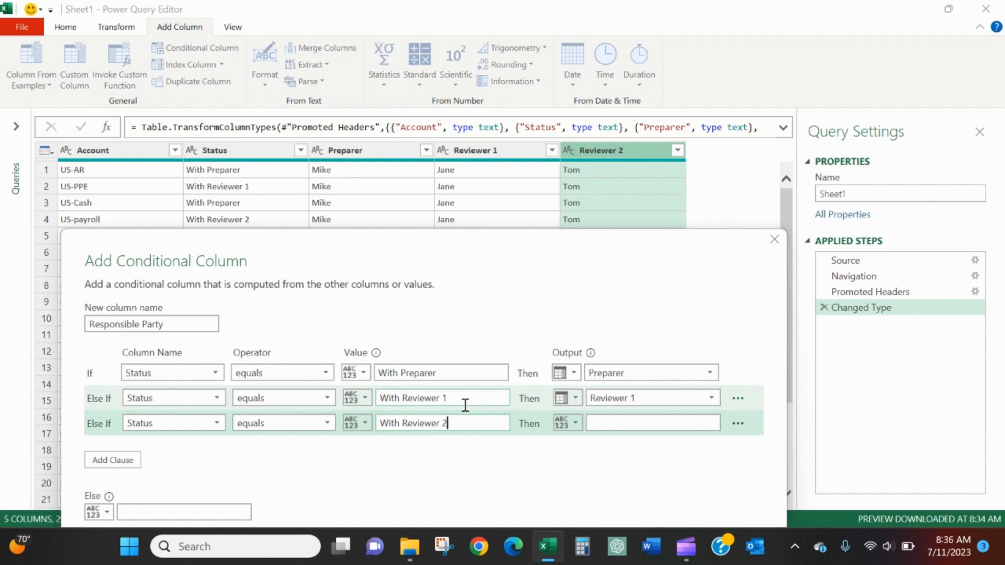
{"action": "left_click", "coordinate": [568, 422]}
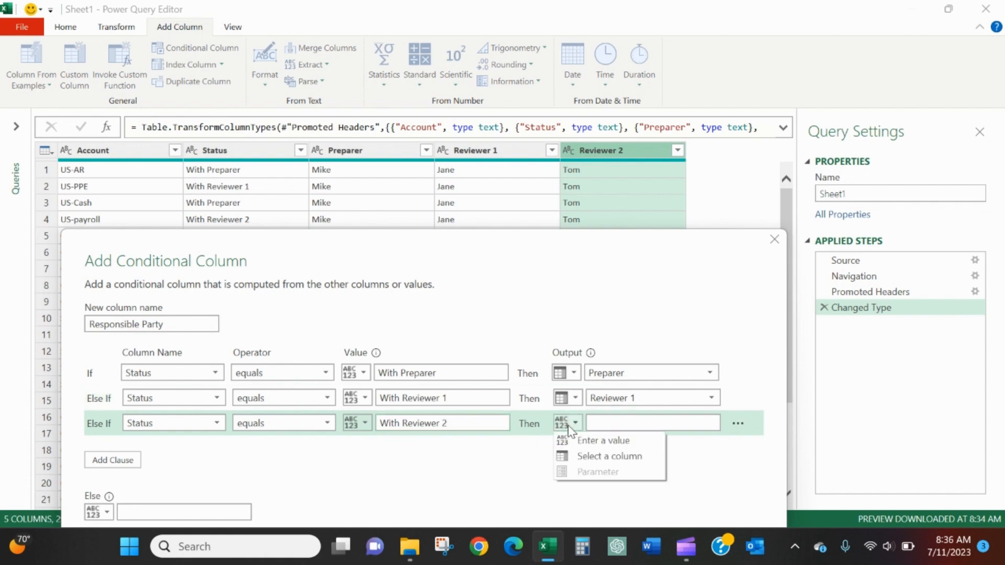
{"action": "left_click", "coordinate": [582, 457]}
{"action": "left_click", "coordinate": [616, 422]}
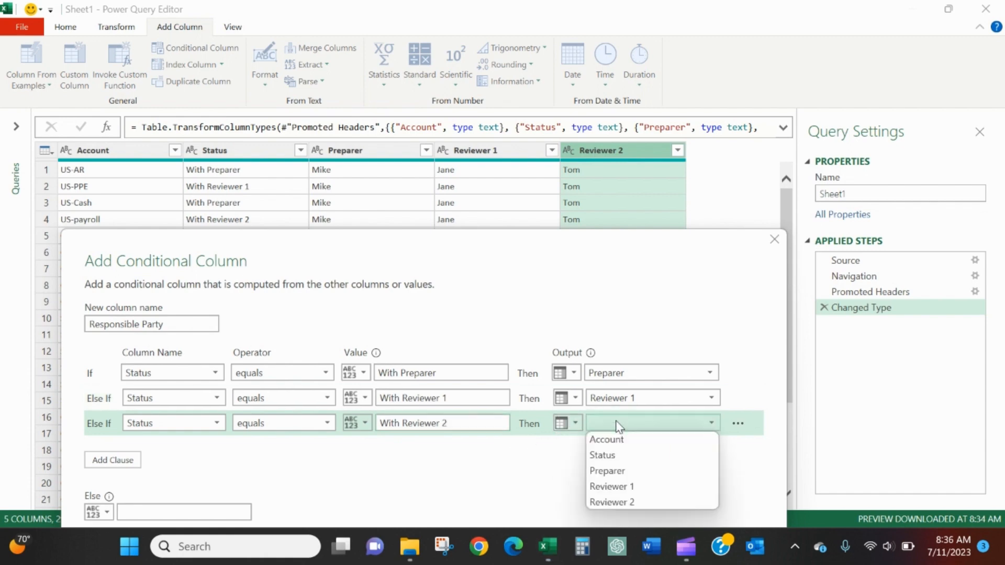
{"action": "left_click", "coordinate": [638, 502]}
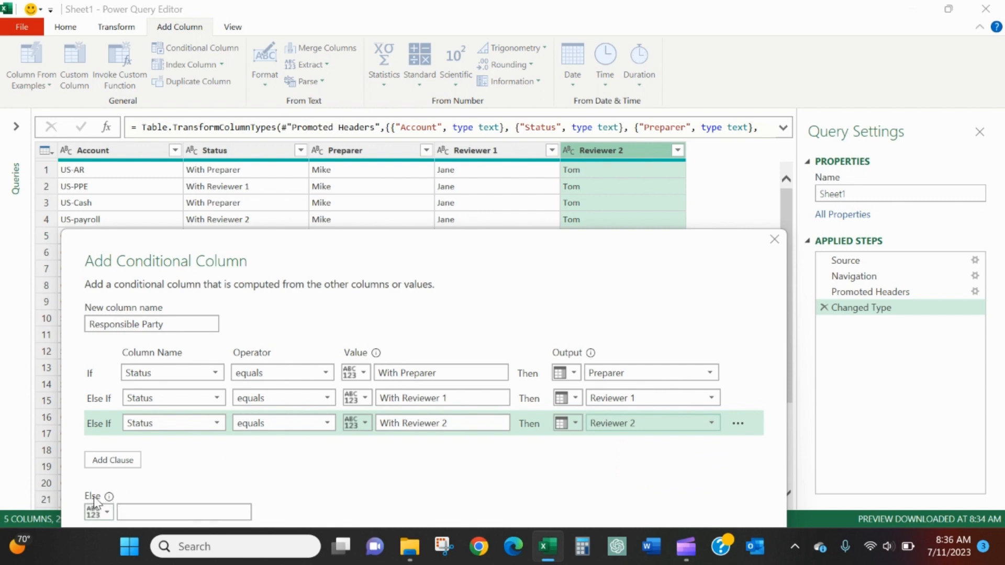
Set the Else output to "Add status to logic in condiitional column in Power Query Editor" and create the conditional column
{"action": "left_click", "coordinate": [130, 512]}
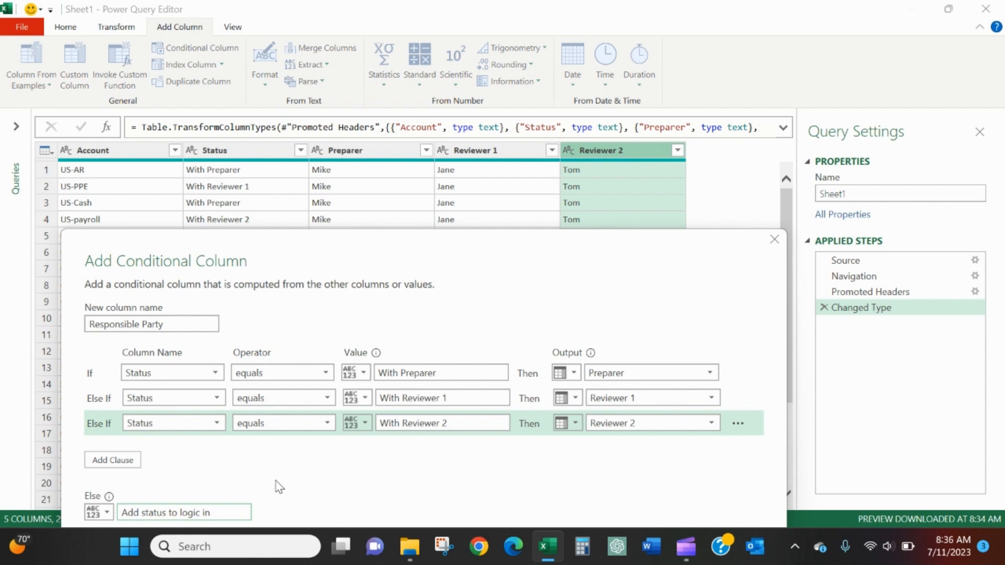
{"action": "type", "text": "condiitional colu"}
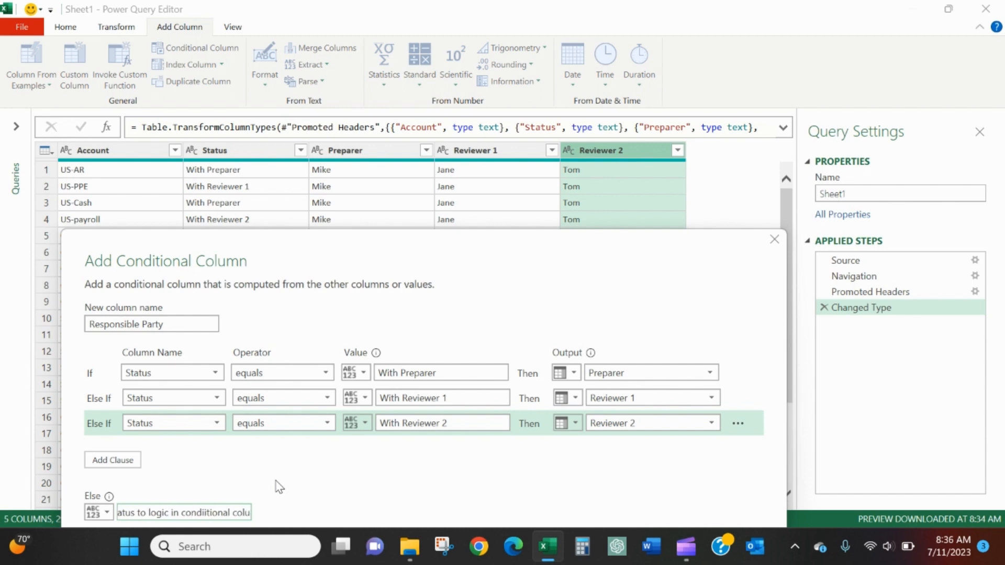
{"action": "type", "text": "mn in Power"}
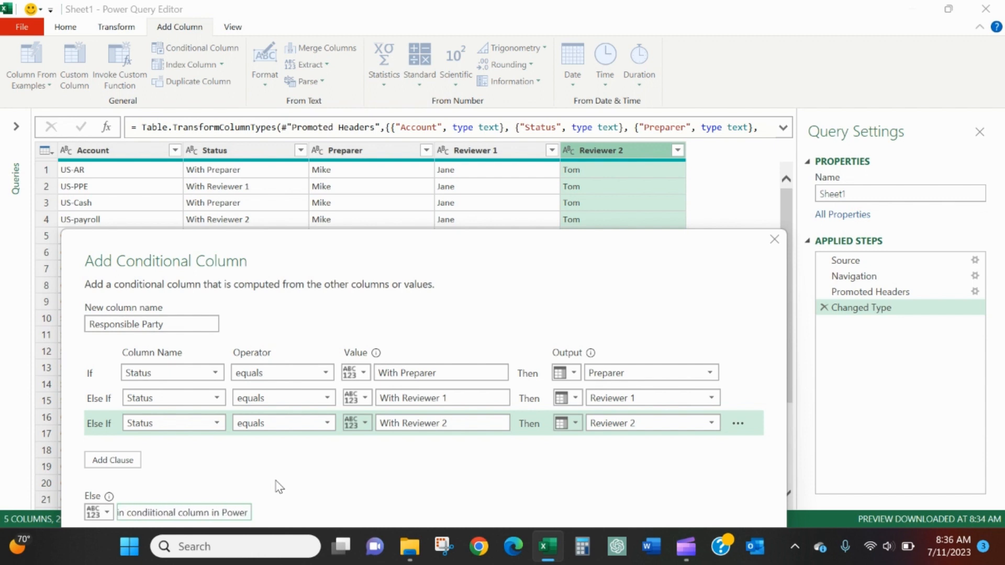
{"action": "type", "text": " Query Editor"}
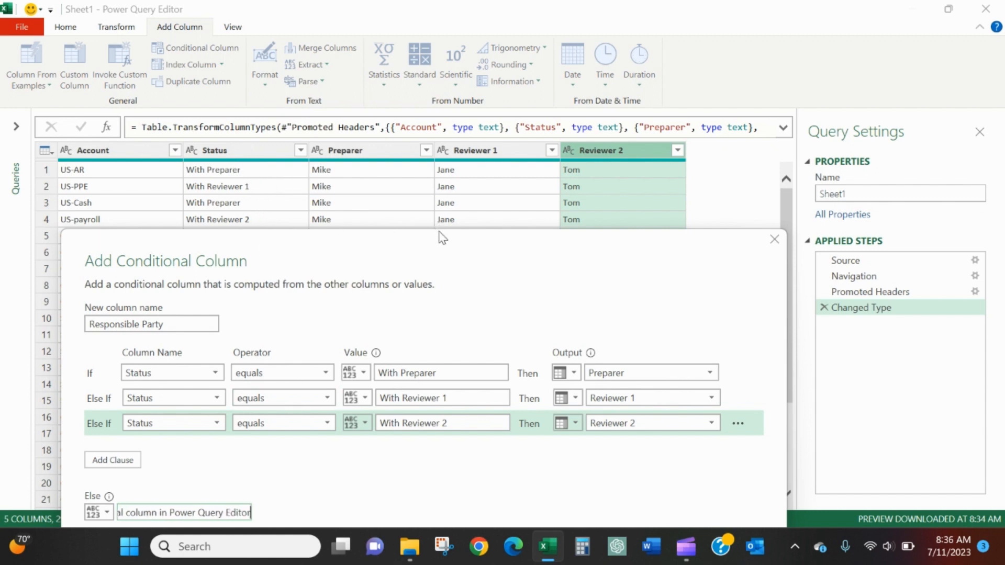
{"action": "left_click_drag", "start_coordinate": [442, 252], "coordinate": [421, 158]}
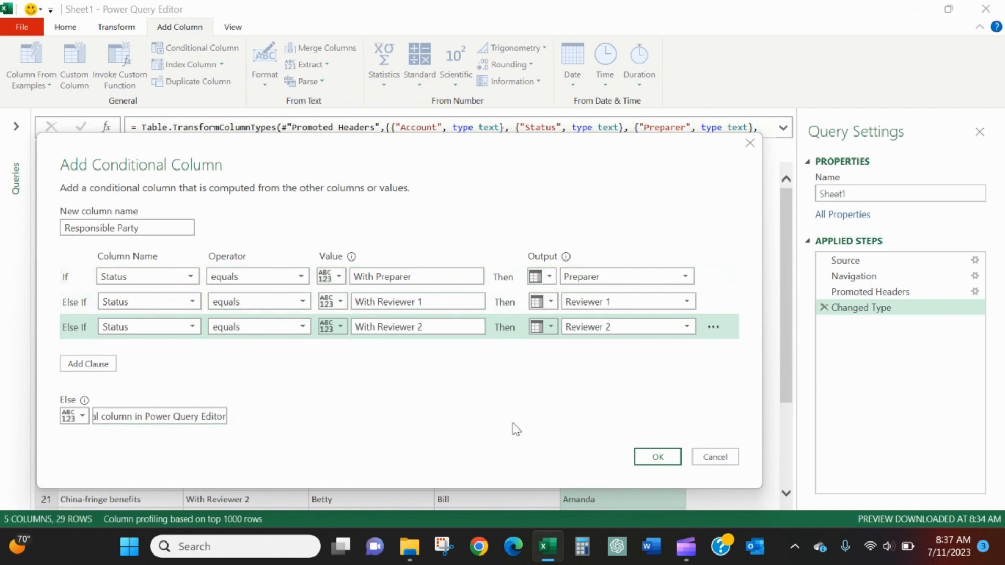
{"action": "left_click", "coordinate": [657, 456]}
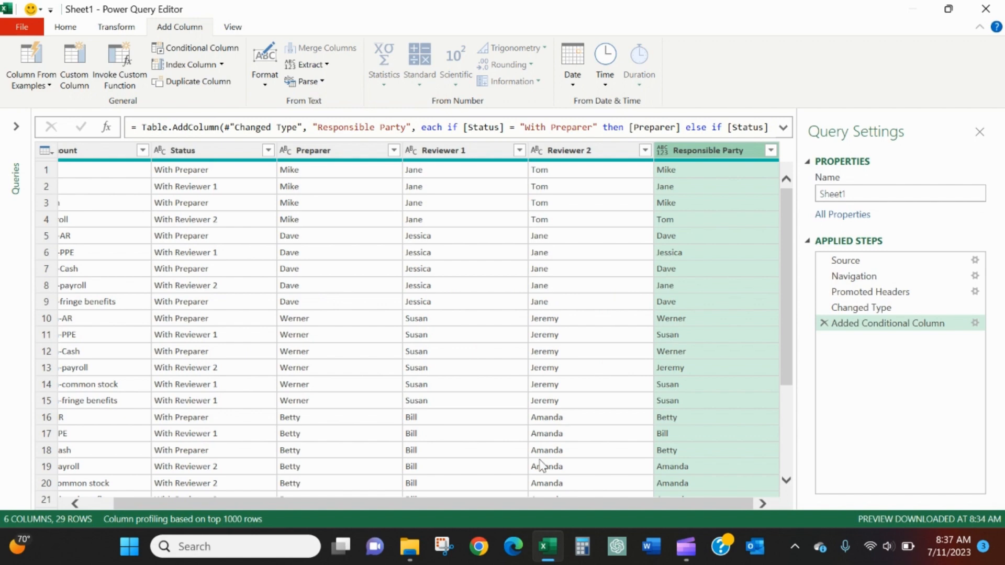
Switch to File Explorer and open the workbook old approach -- excel formula driven from the AUTOMATING RECURRING TASKS WITH POWER QUERY folder
{"action": "left_click", "coordinate": [410, 547]}
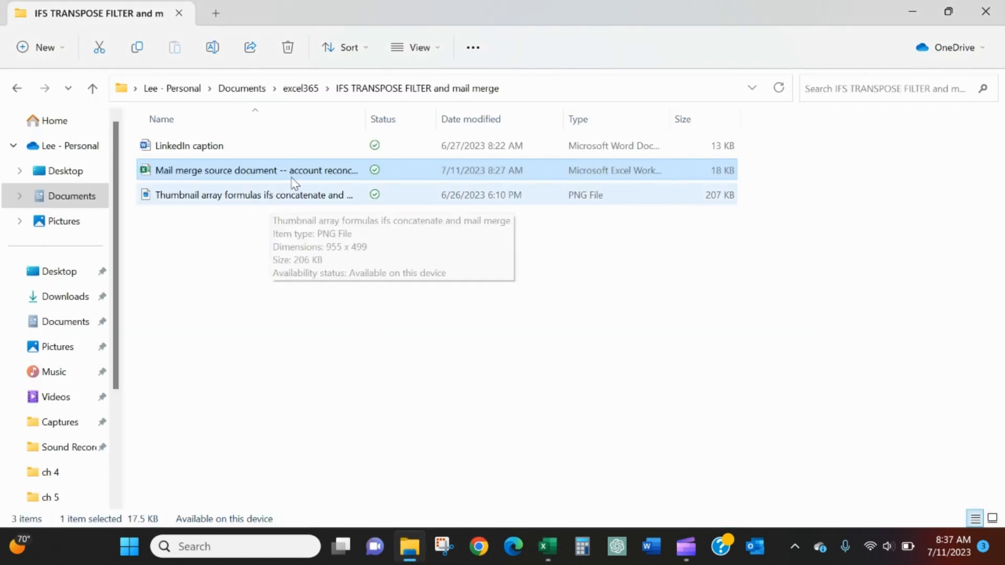
{"action": "left_click", "coordinate": [299, 89]}
{"action": "double_click", "coordinate": [230, 196]}
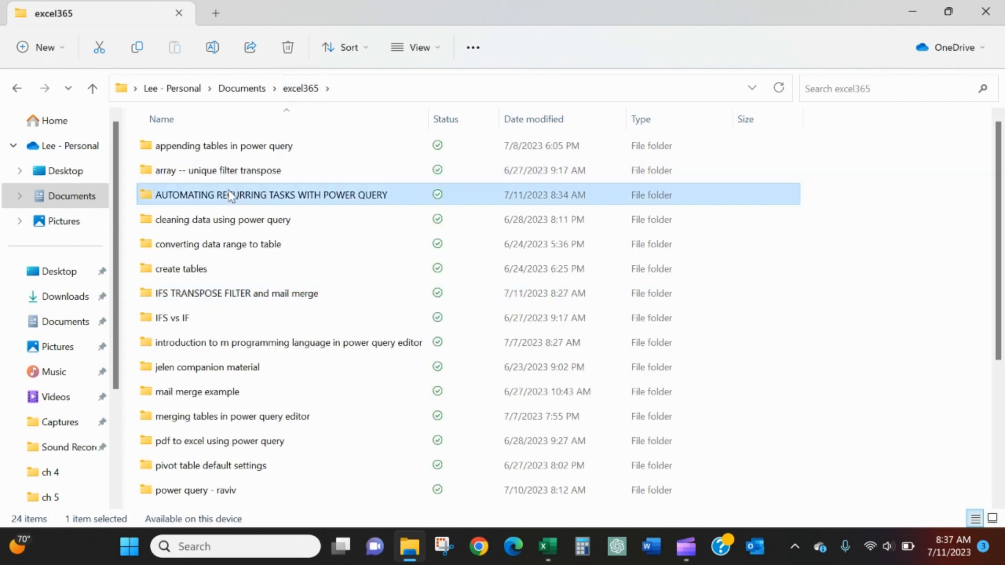
{"action": "double_click", "coordinate": [247, 151]}
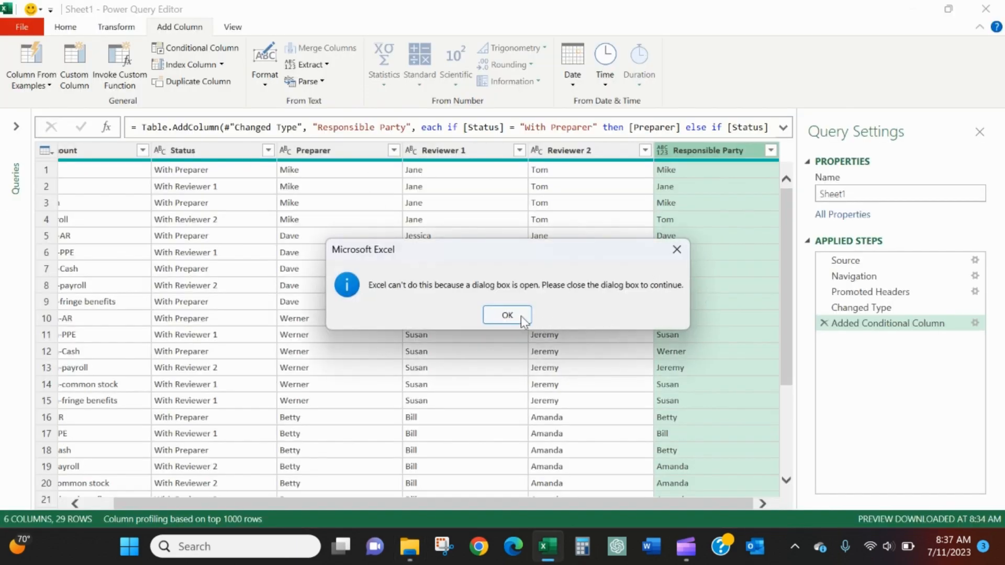
{"action": "left_click", "coordinate": [521, 317]}
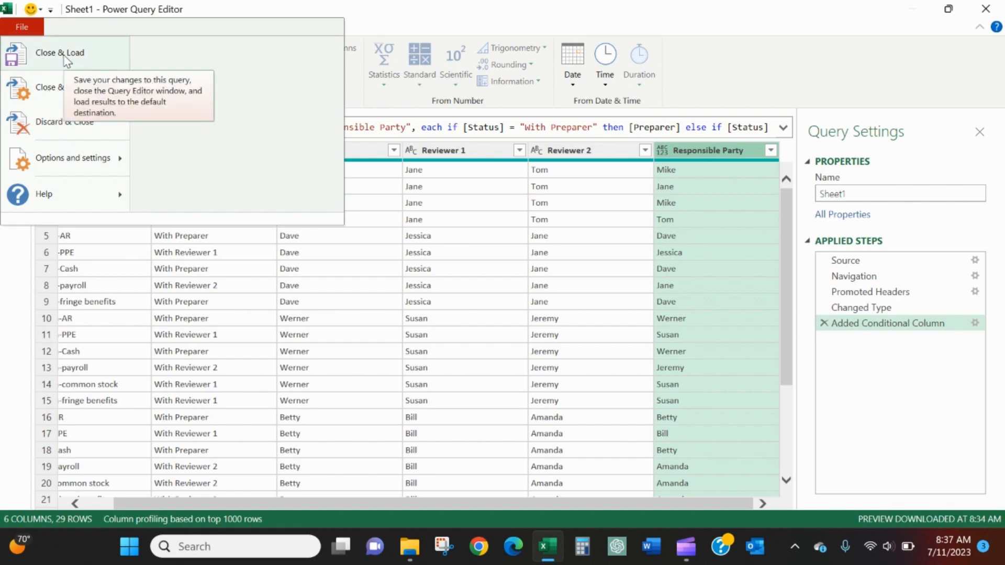
Close the query editor, loading the Sheet1 query to a worksheet, and minimize the old approach workbook to return to Book1
{"action": "left_click", "coordinate": [72, 65]}
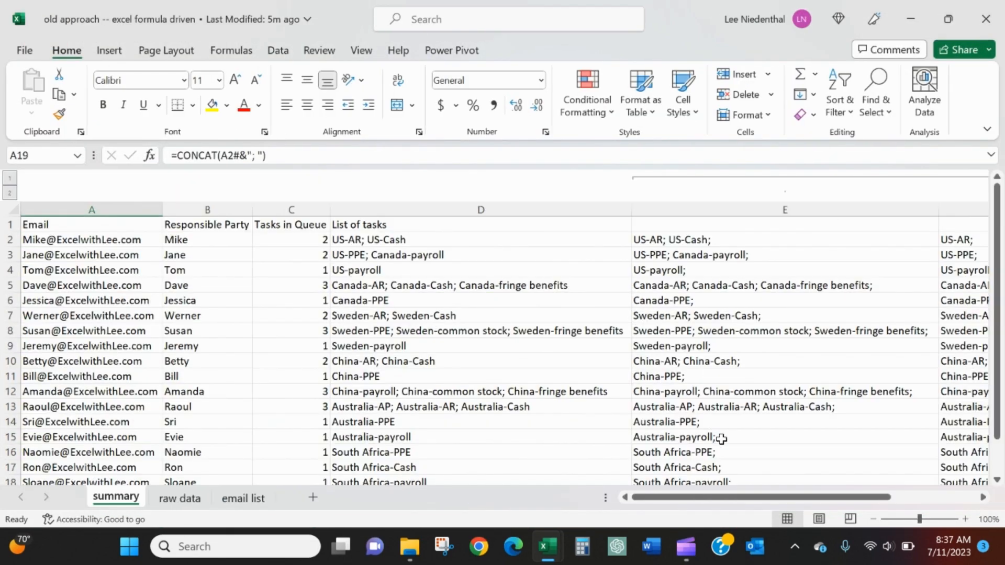
{"action": "left_click_drag", "start_coordinate": [712, 497], "coordinate": [732, 497]}
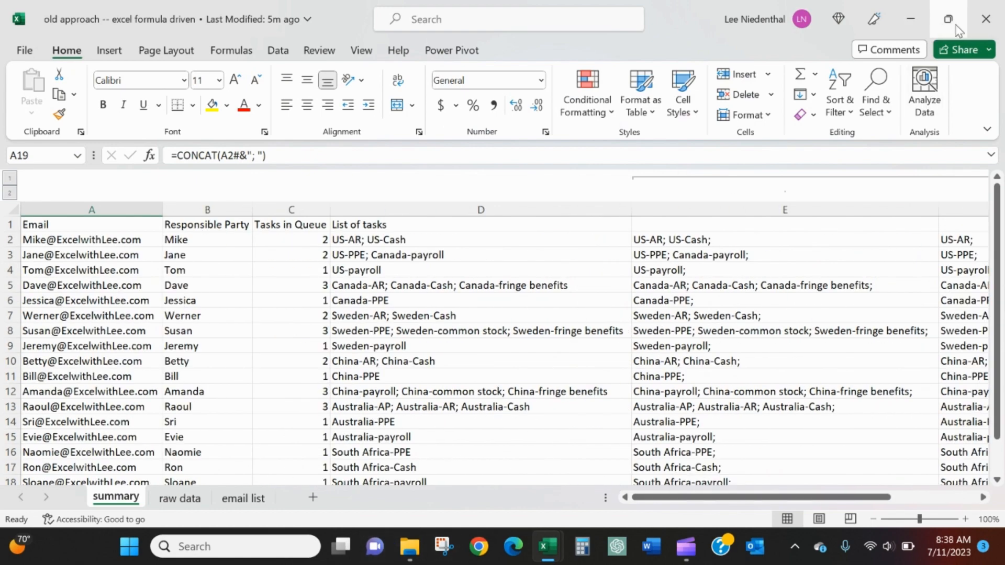
{"action": "left_click", "coordinate": [911, 19]}
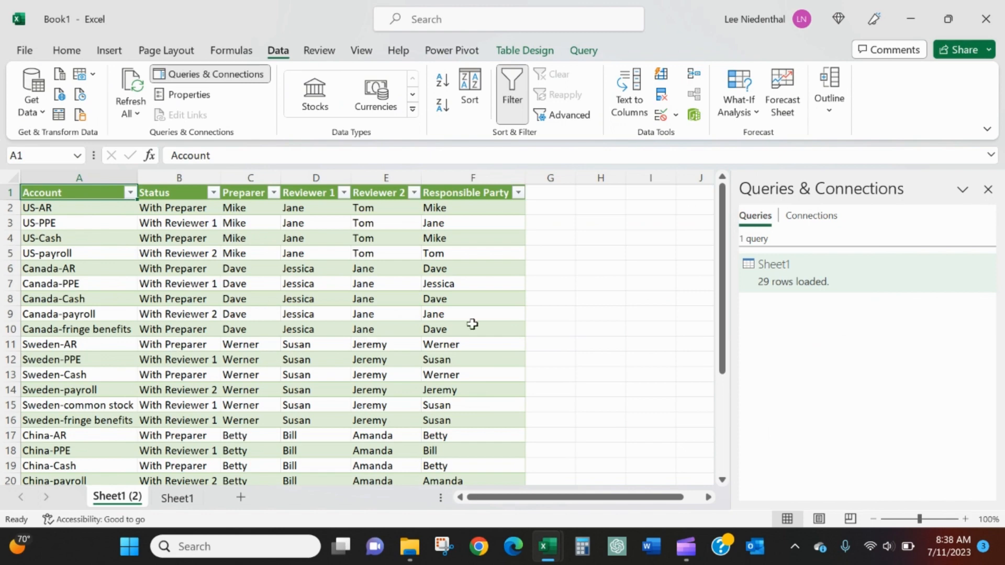
Delete the empty Sheet1 worksheet, keeping only the sheet with the loaded query table
{"action": "right_click", "coordinate": [177, 498]}
{"action": "left_click", "coordinate": [232, 268]}
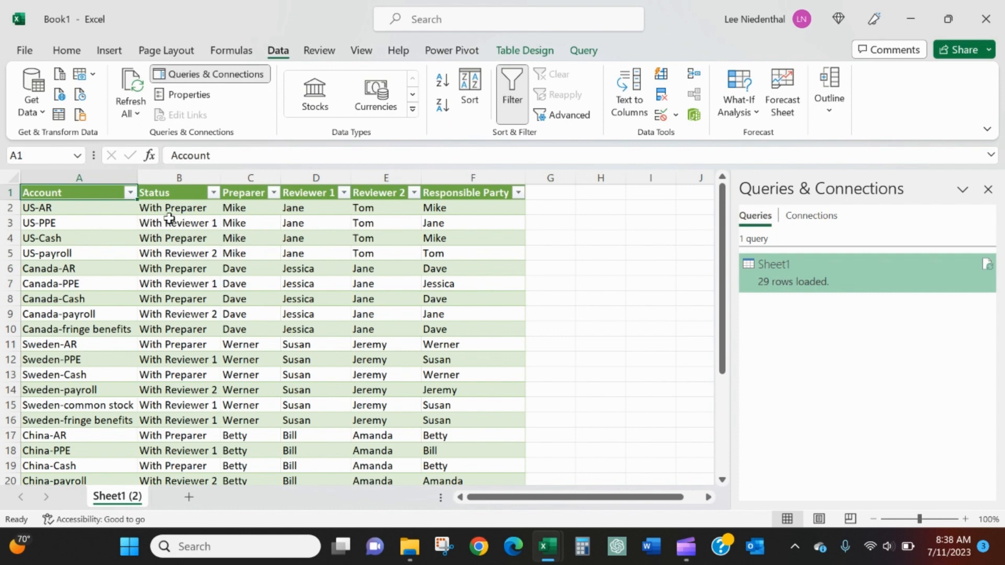
{"action": "left_click", "coordinate": [452, 254]}
{"action": "left_click", "coordinate": [451, 223]}
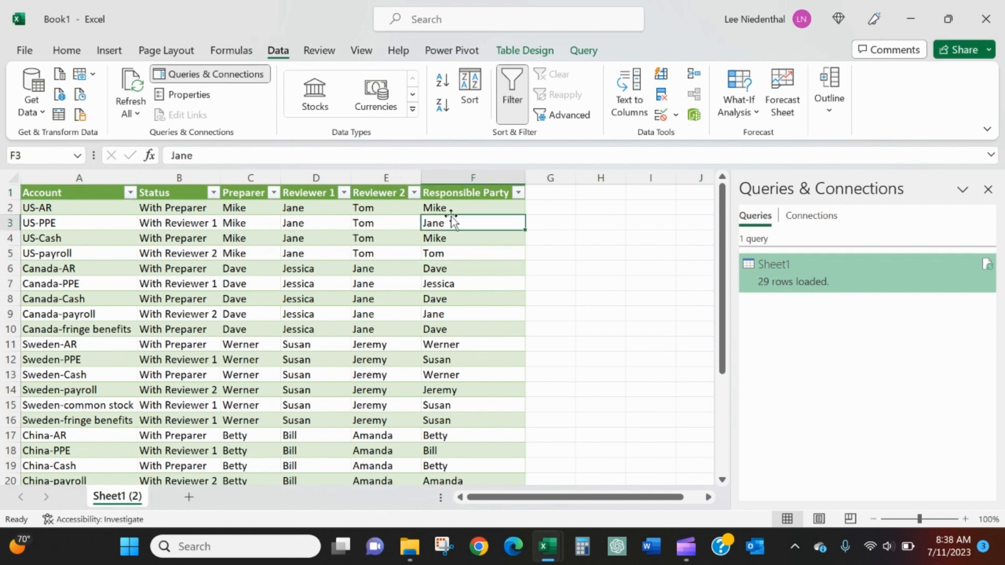
{"action": "left_click", "coordinate": [452, 208]}
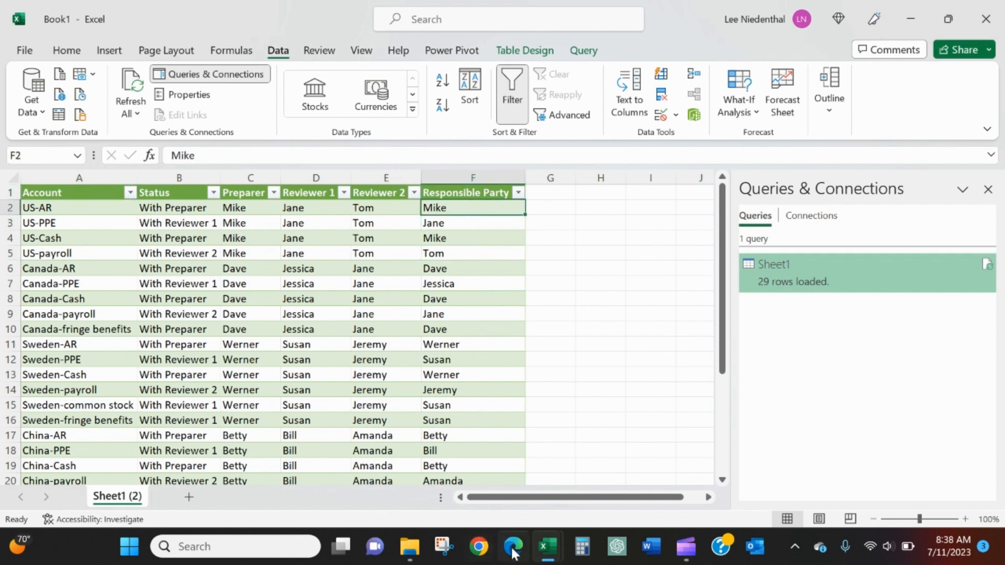
Copy A1:B18 from the email list sheet of the old approach workbook and paste it as values into a new workbook
{"action": "mouse_move", "coordinate": [546, 546]}
{"action": "left_click", "coordinate": [605, 476]}
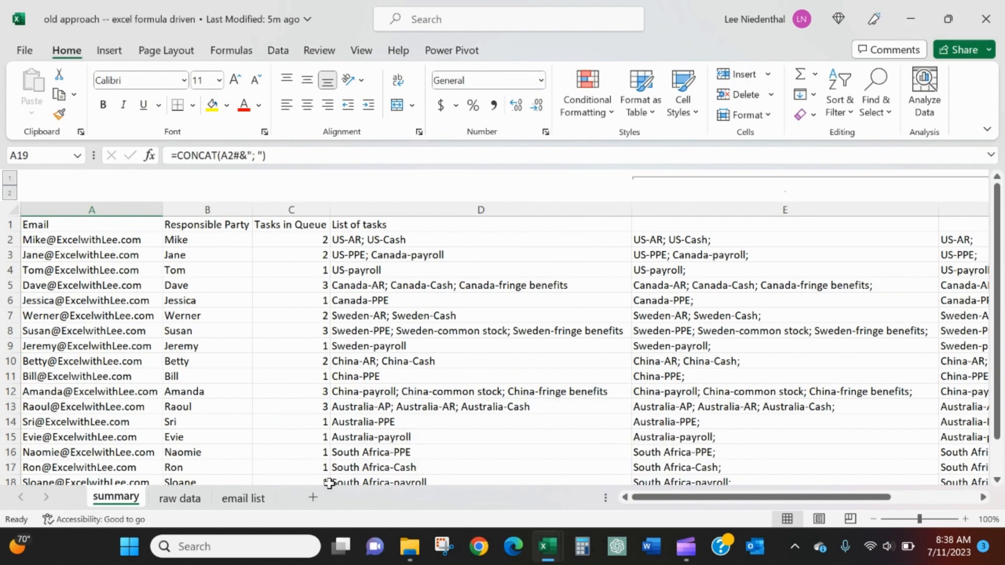
{"action": "left_click", "coordinate": [250, 500]}
{"action": "left_click_drag", "start_coordinate": [60, 197], "coordinate": [163, 450]}
{"action": "key", "text": "ctrl+c"}
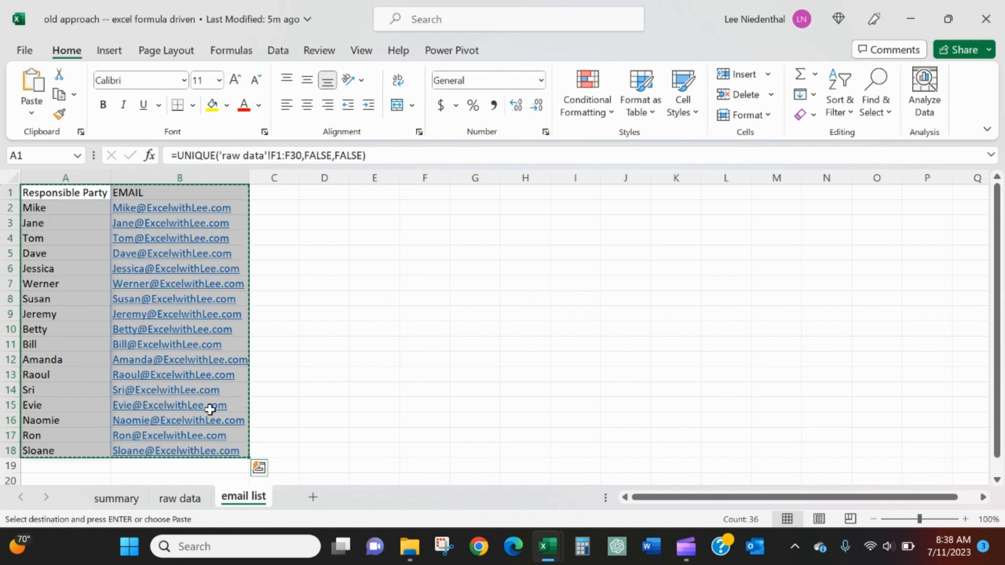
{"action": "key", "text": "ctrl+n"}
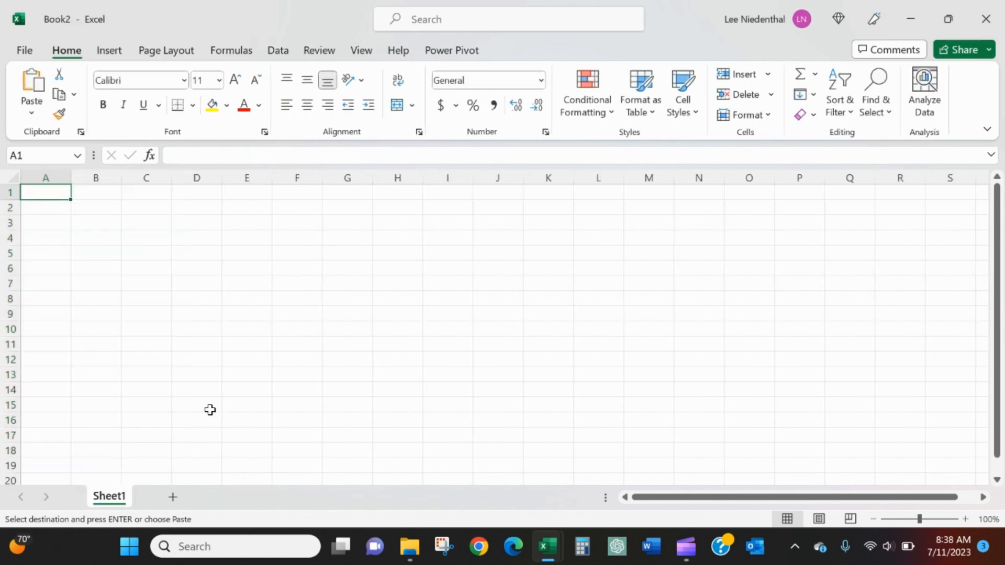
{"action": "key", "text": "ctrl+alt+v"}
{"action": "key", "text": "v"}
{"action": "key", "text": "Return"}
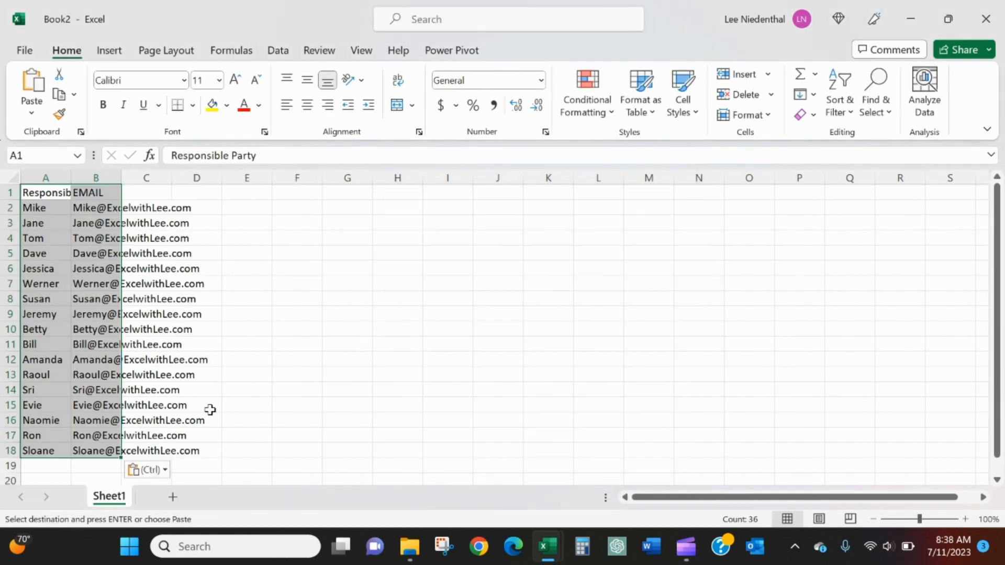
Autofit the column widths of the whole sheet holding the pasted email list
{"action": "left_click", "coordinate": [13, 177]}
{"action": "double_click", "coordinate": [71, 178]}
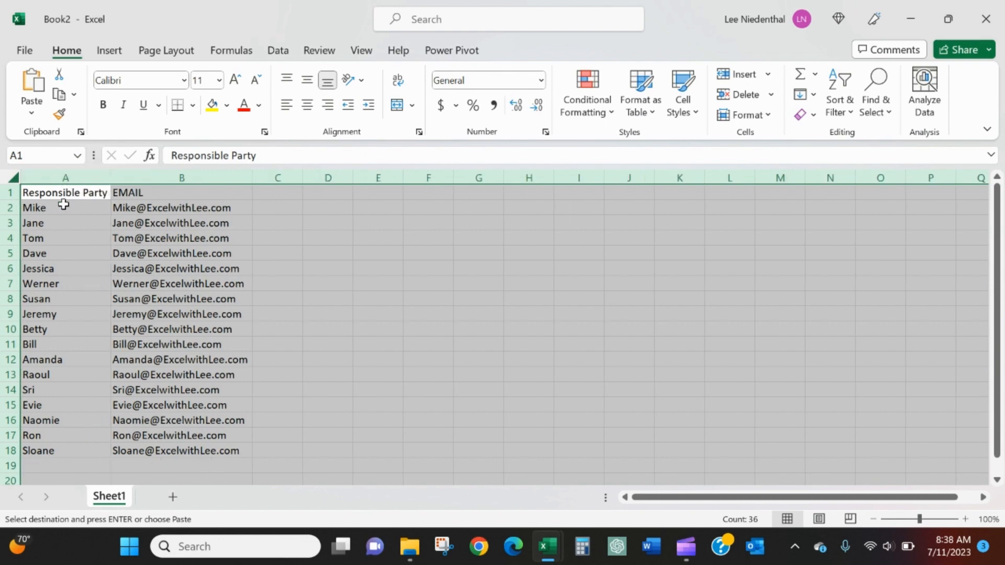
{"action": "left_click", "coordinate": [63, 205]}
Save the email list workbook as "Email Lookup" in the AUTOMATING RECURRING TASKS WITH POWER QUERY folder under excel365 and close it
{"action": "left_click", "coordinate": [29, 48]}
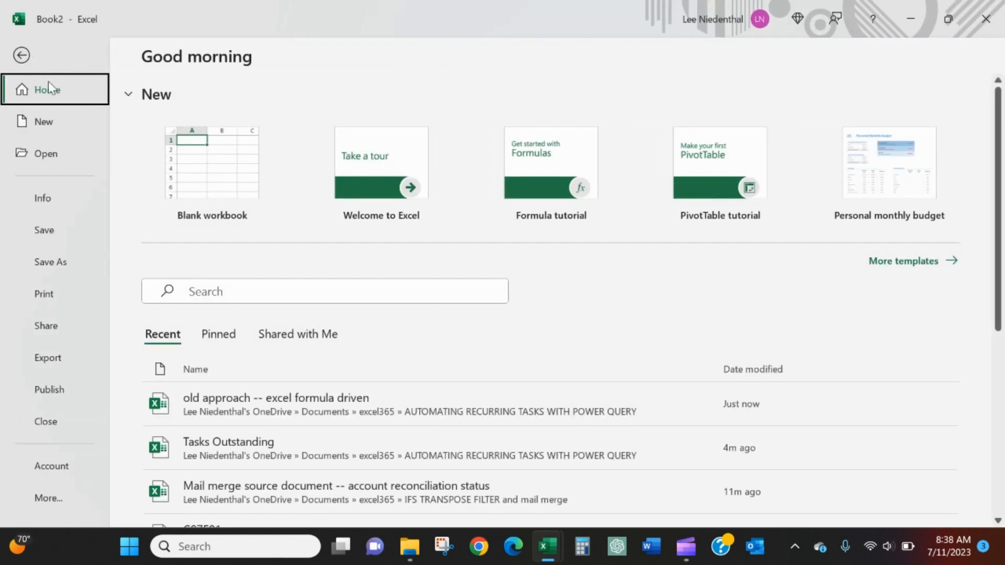
{"action": "left_click", "coordinate": [70, 261]}
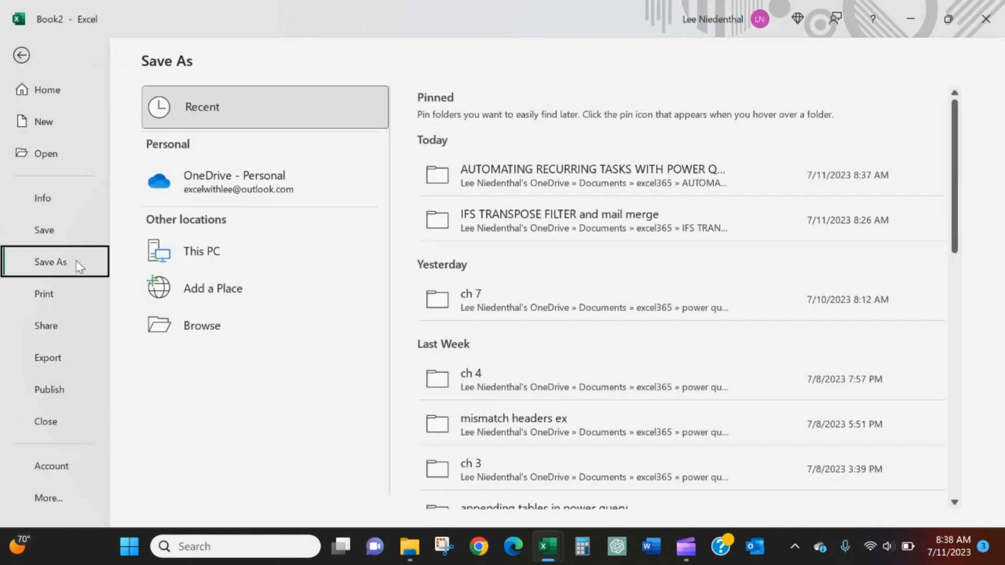
{"action": "left_click", "coordinate": [246, 338]}
{"action": "left_click", "coordinate": [190, 151]}
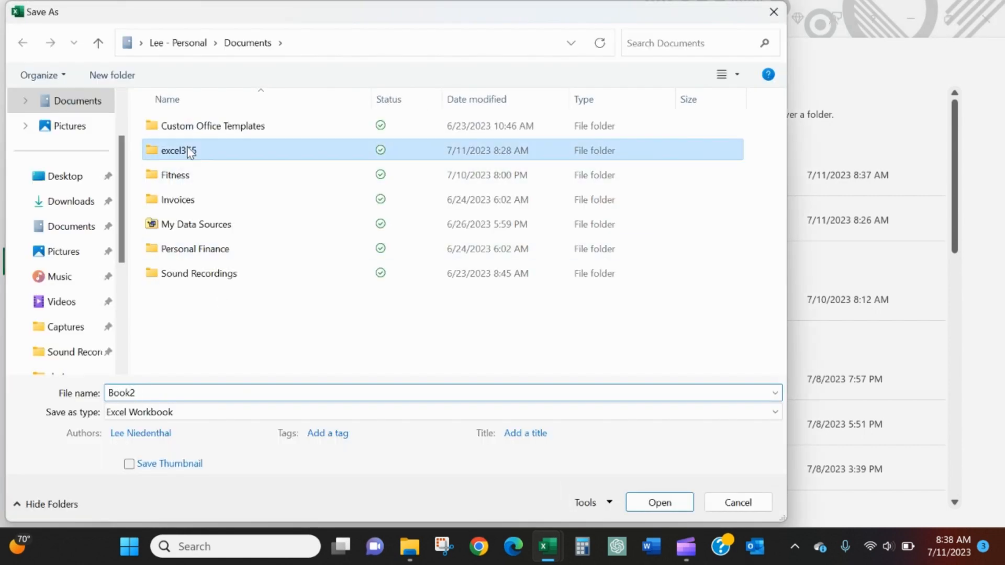
{"action": "double_click", "coordinate": [190, 152]}
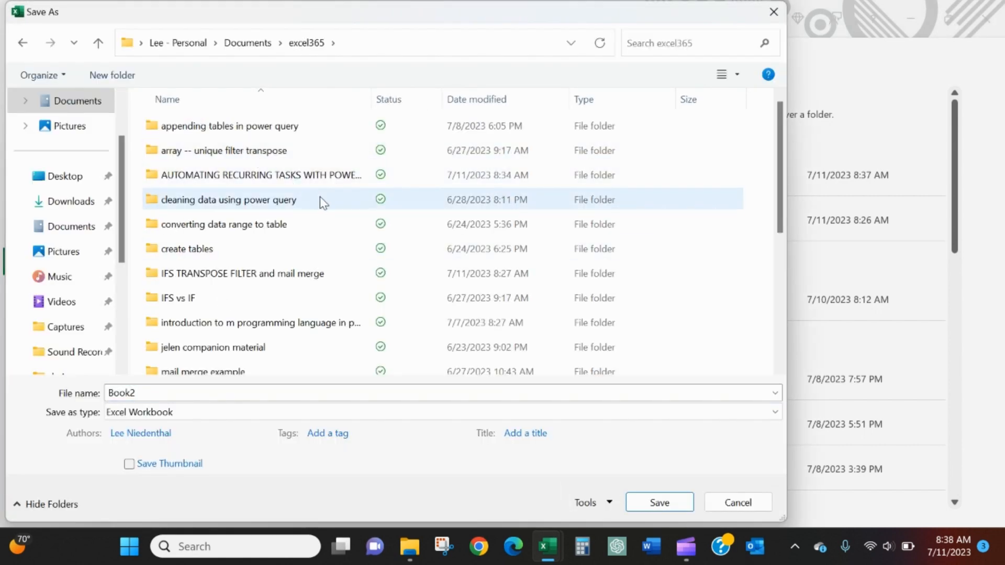
{"action": "double_click", "coordinate": [293, 175]}
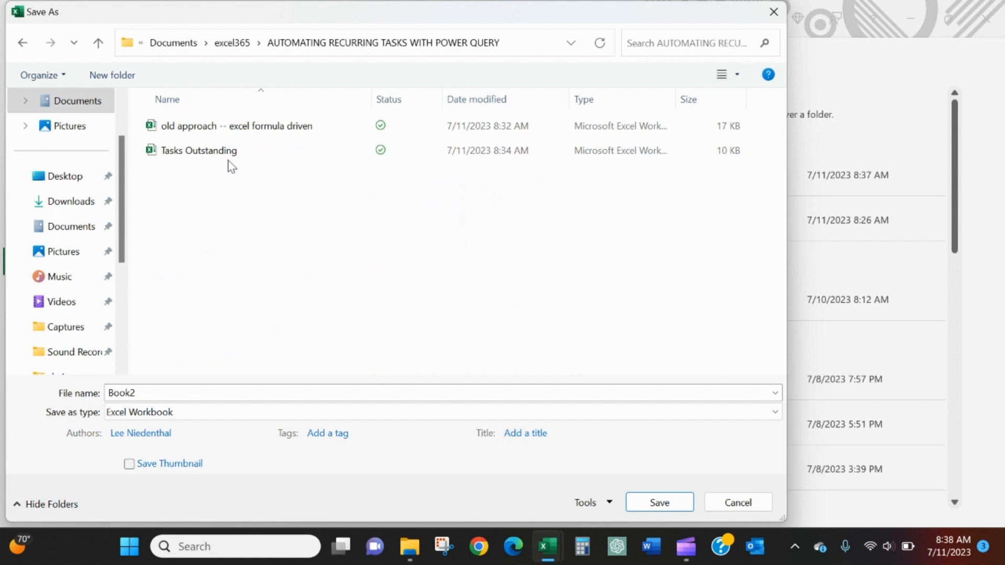
{"action": "double_click", "coordinate": [135, 394]}
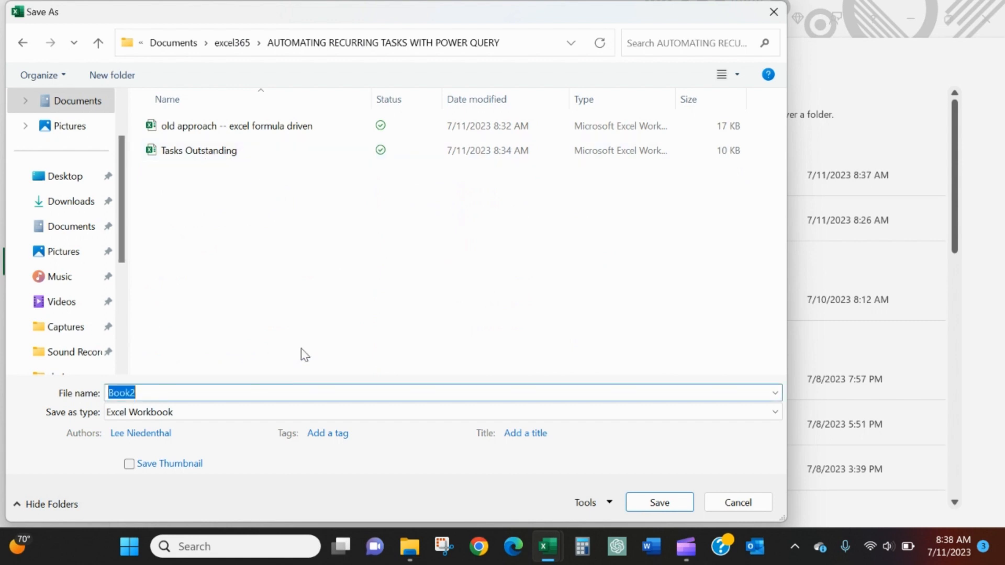
{"action": "type", "text": "Email L"}
{"action": "key", "text": "Return"}
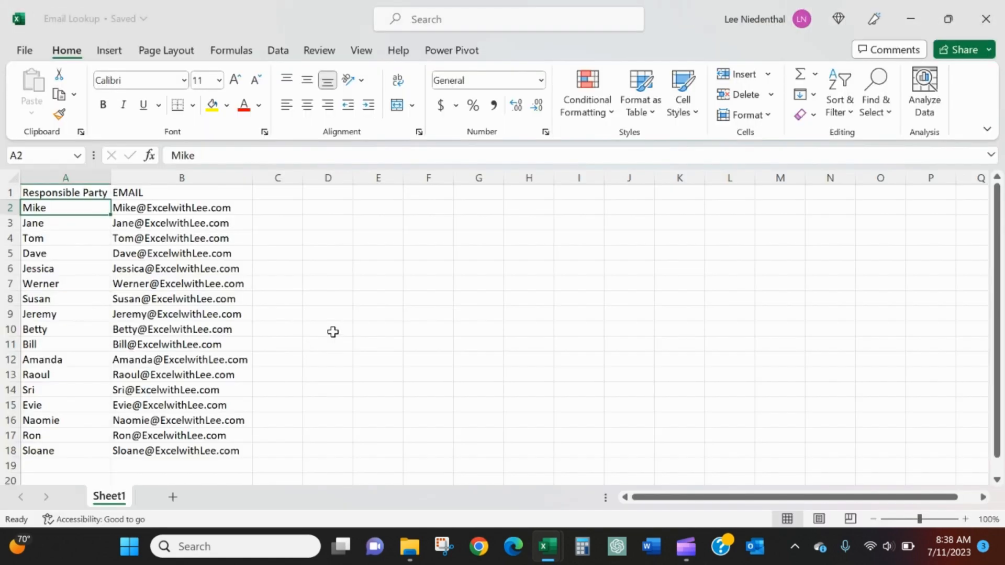
{"action": "left_click", "coordinate": [984, 19]}
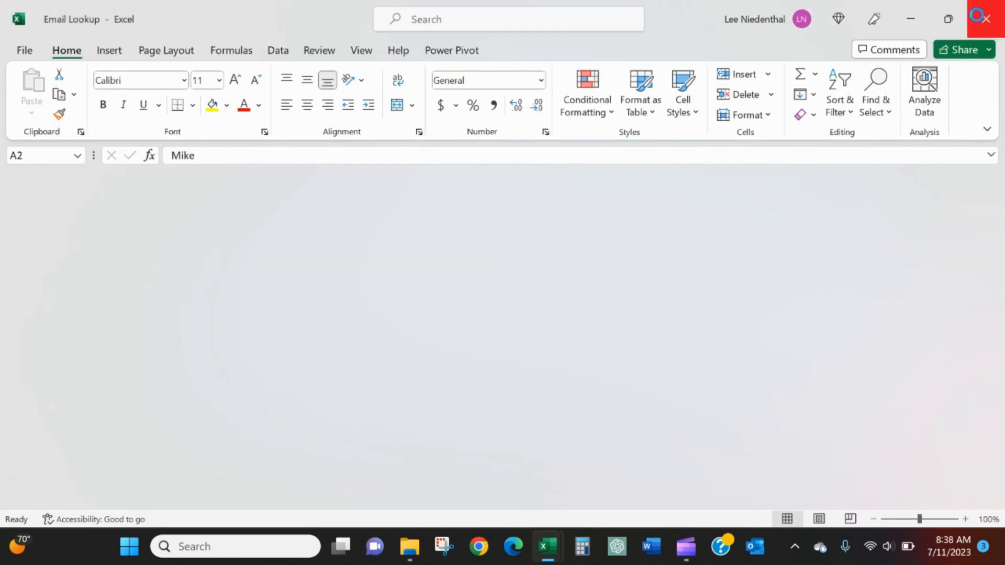
{"action": "left_click", "coordinate": [985, 31]}
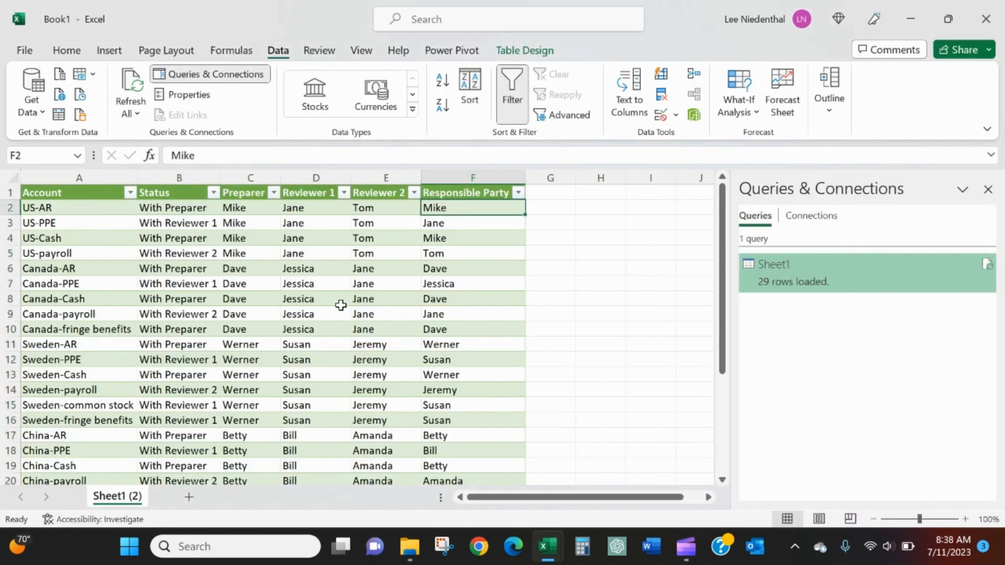
Launch the Power Query Editor from Book1 and expand its list of queries
{"action": "left_click", "coordinate": [346, 268]}
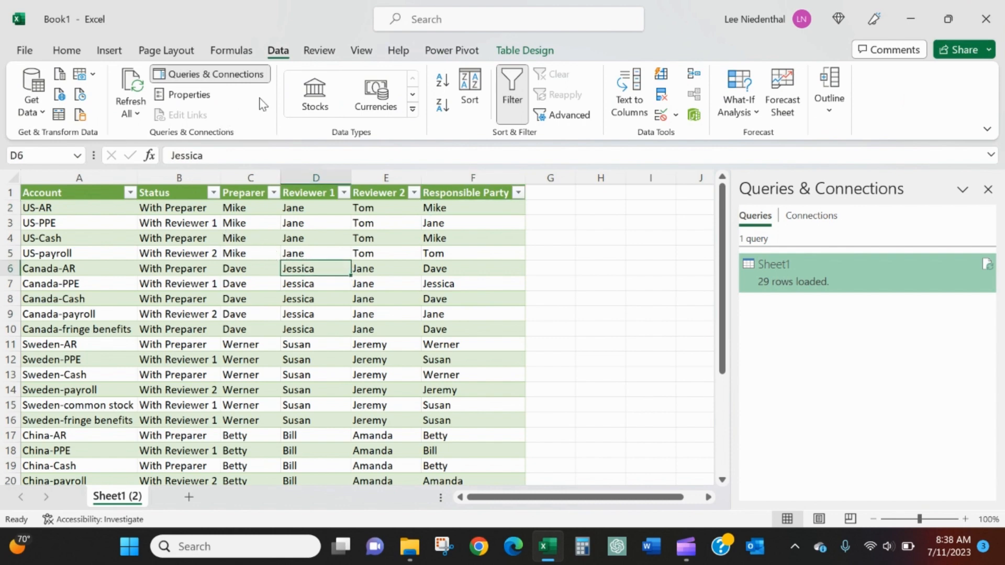
{"action": "left_click", "coordinate": [46, 120]}
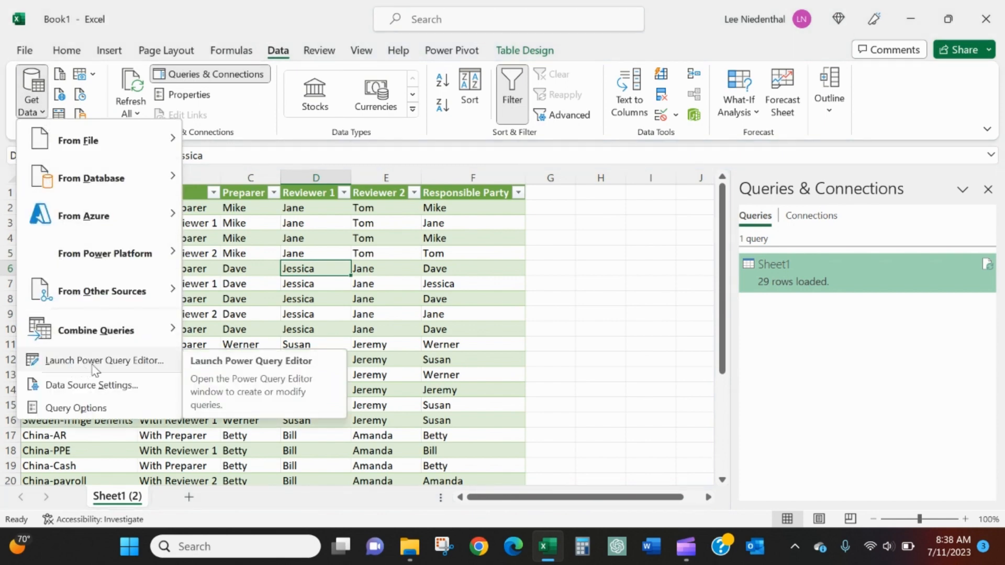
{"action": "left_click", "coordinate": [104, 361]}
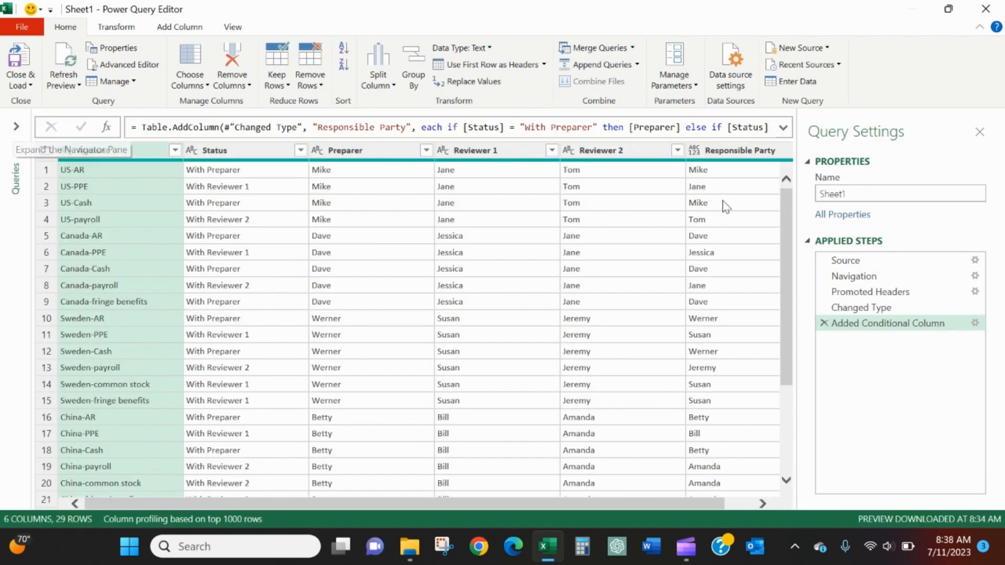
{"action": "left_click", "coordinate": [16, 126]}
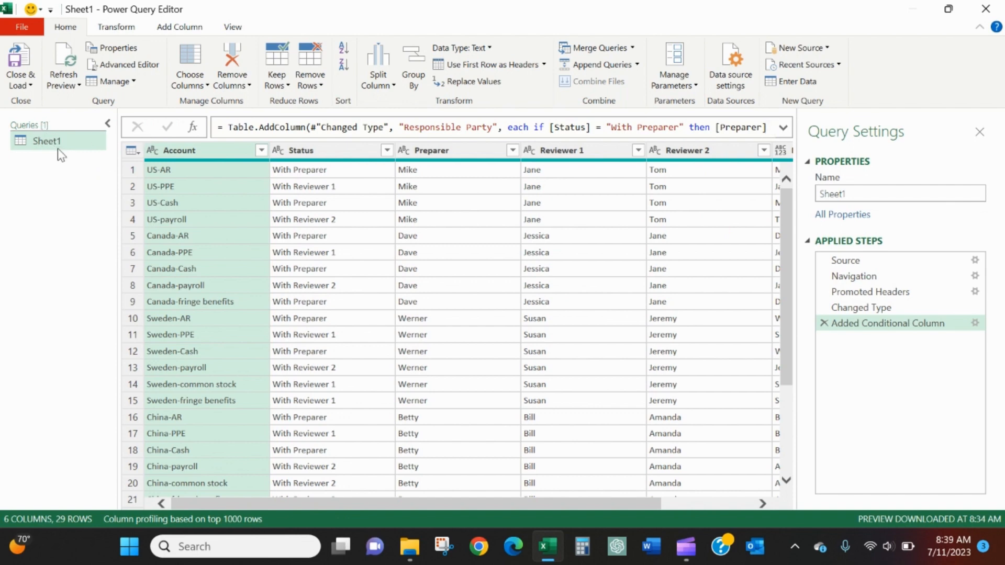
Add a new query from Sheet1 of the Email Lookup Excel workbook
{"action": "right_click", "coordinate": [50, 182]}
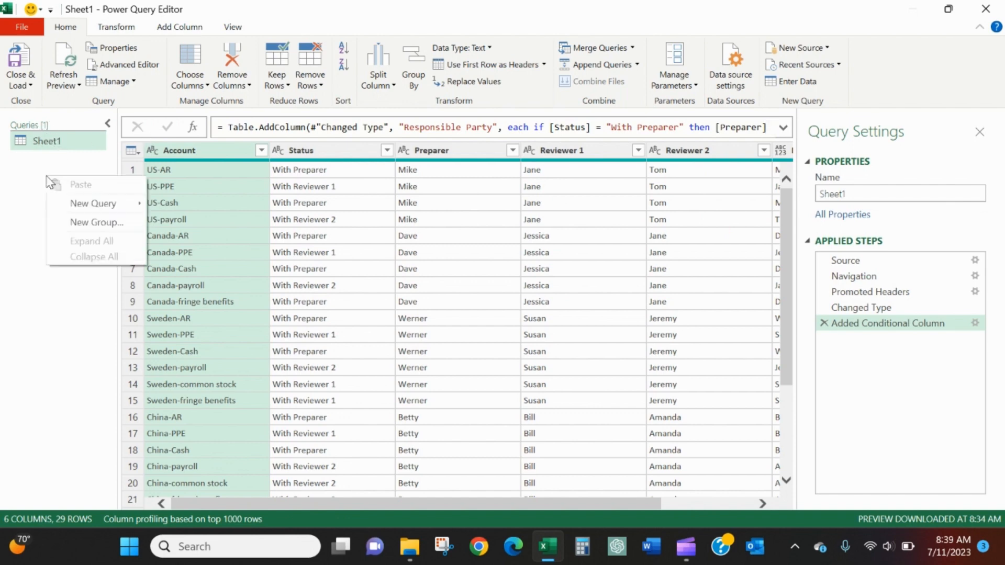
{"action": "mouse_move", "coordinate": [77, 212]}
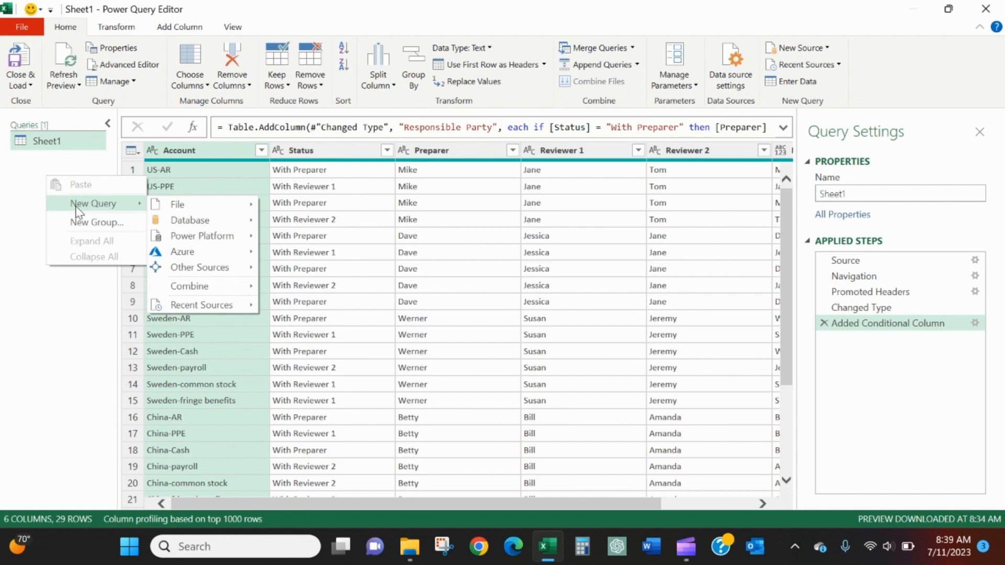
{"action": "mouse_move", "coordinate": [178, 205]}
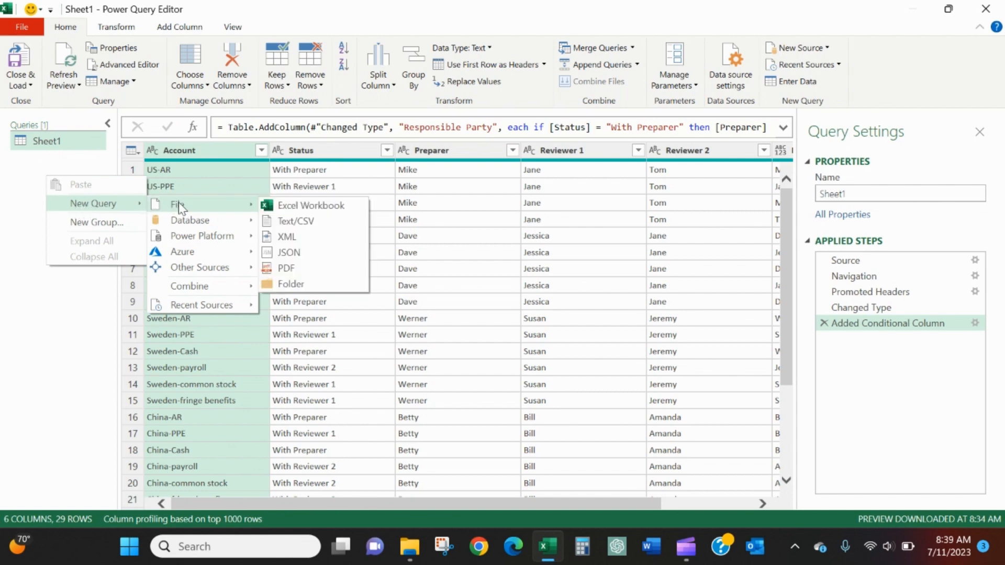
{"action": "left_click", "coordinate": [297, 206]}
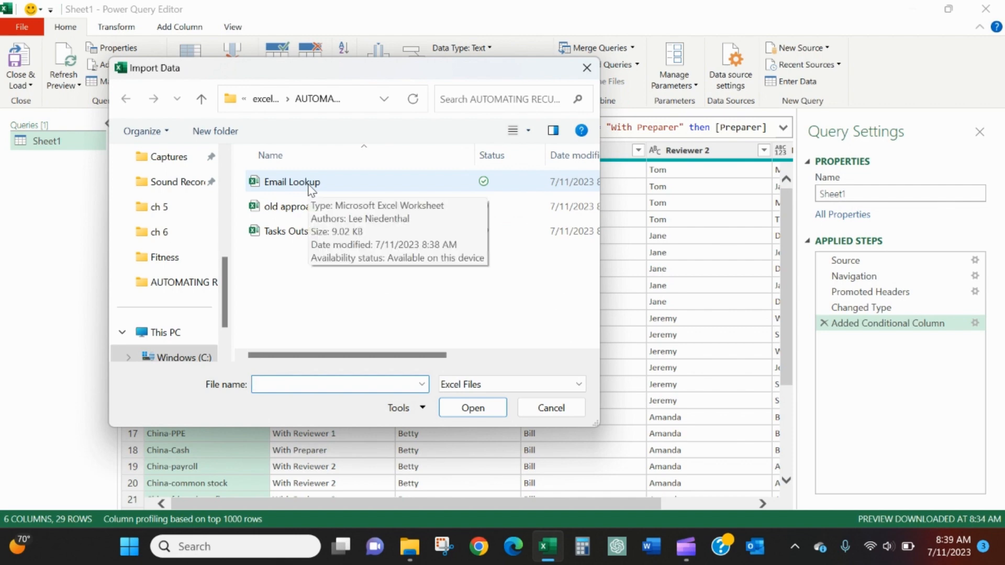
{"action": "double_click", "coordinate": [310, 187]}
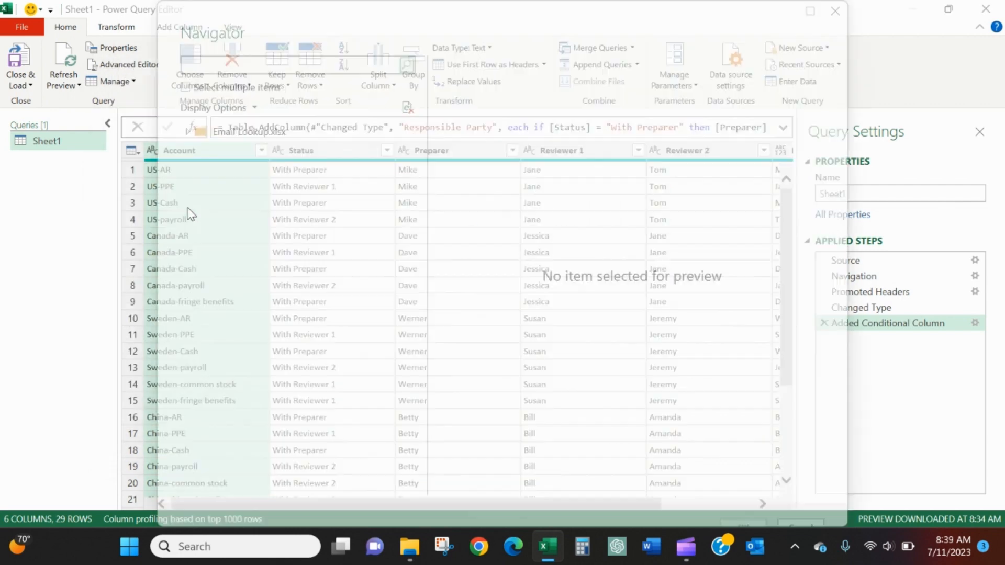
{"action": "left_click", "coordinate": [259, 152]}
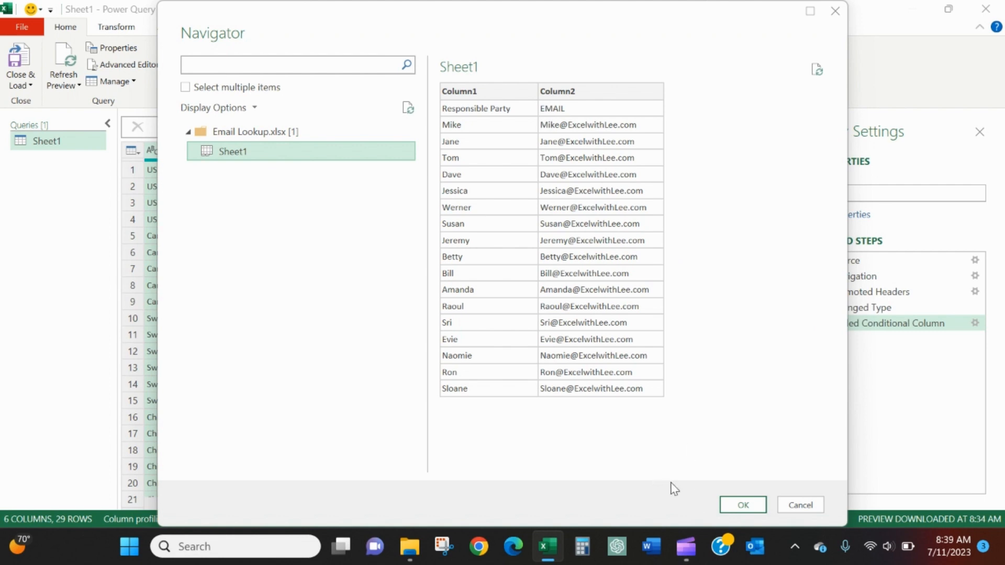
{"action": "left_click", "coordinate": [743, 505]}
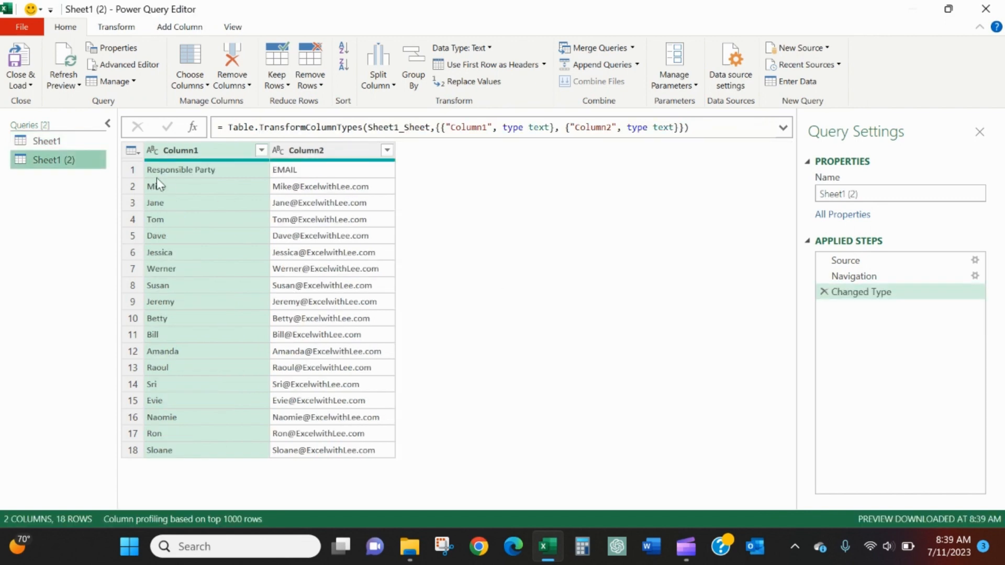
Rename the Sheet1 query as Tasks and the Sheet1 (2) query as Emails
{"action": "double_click", "coordinate": [46, 140]}
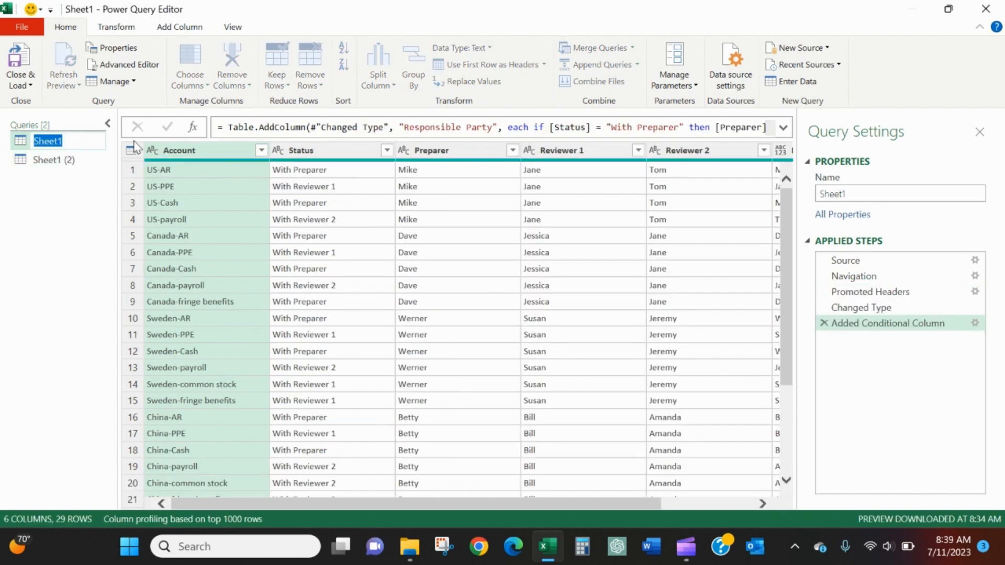
{"action": "type", "text": "Tasks"}
{"action": "key", "text": "Return"}
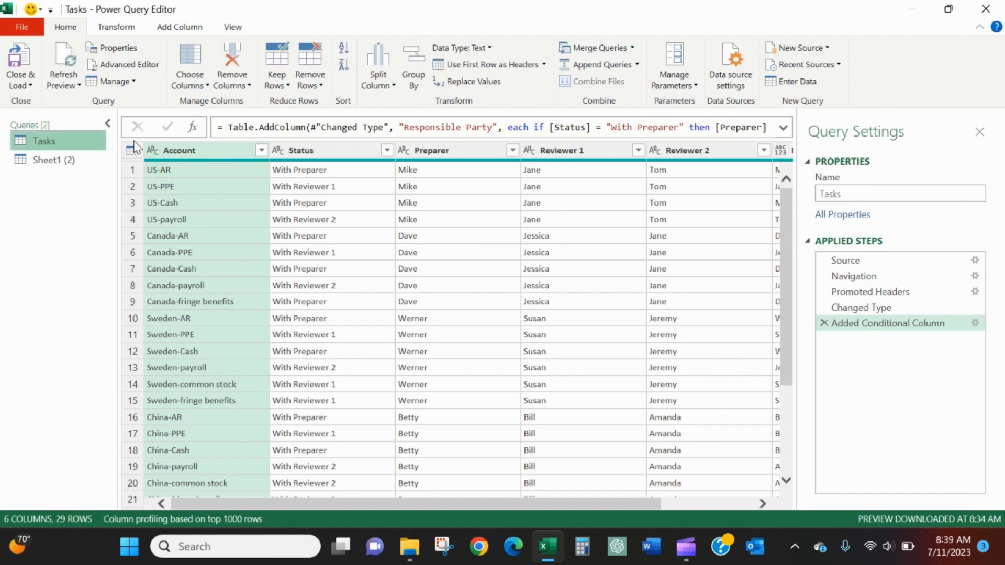
{"action": "double_click", "coordinate": [52, 160]}
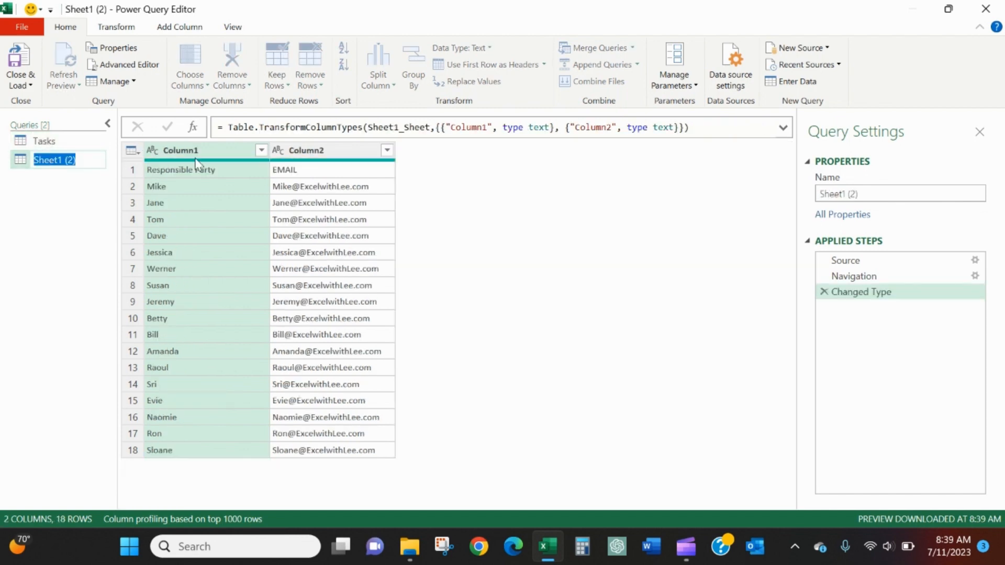
{"action": "type", "text": "Emails"}
{"action": "key", "text": "Return"}
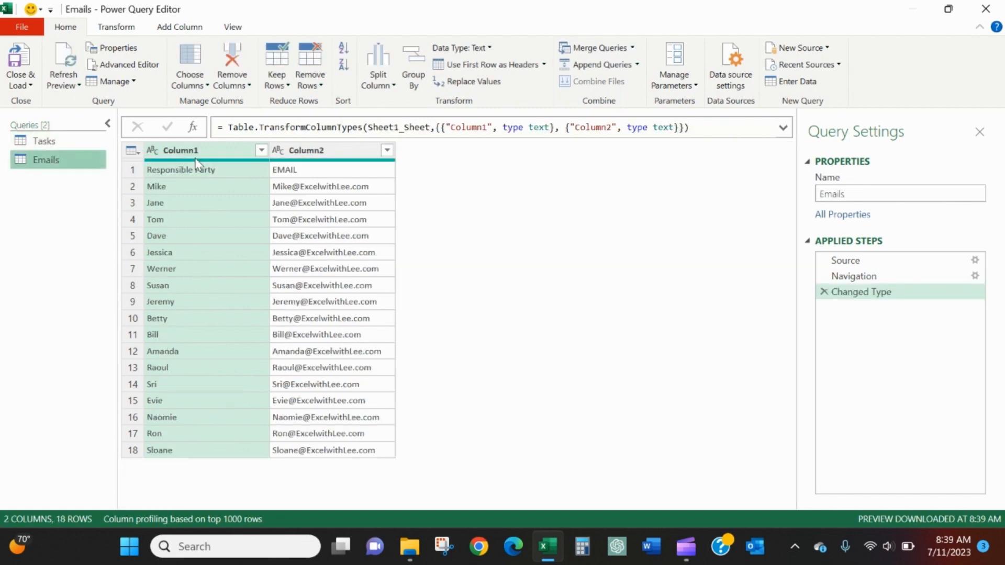
{"action": "left_click", "coordinate": [65, 144]}
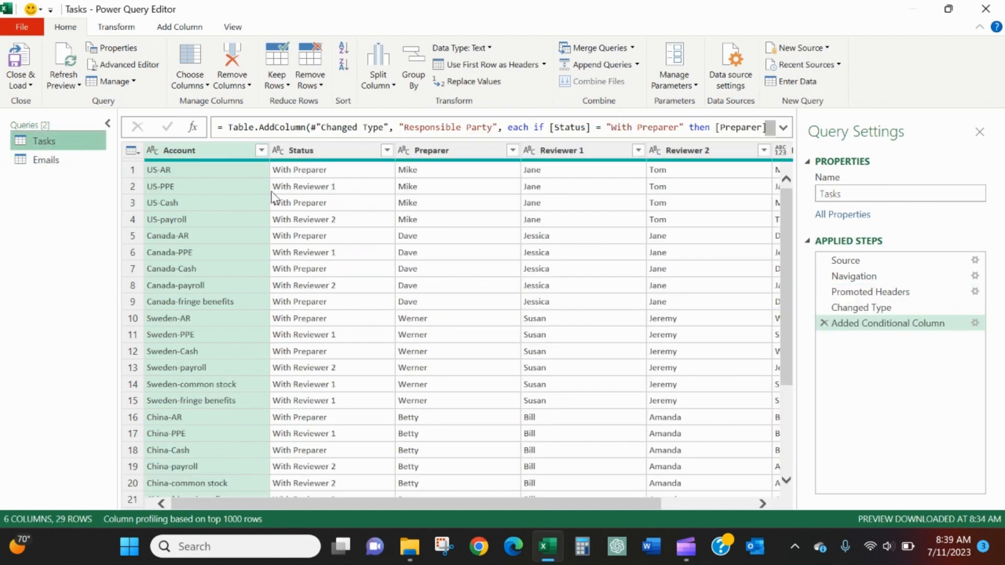
{"action": "left_click_drag", "start_coordinate": [603, 504], "coordinate": [694, 504]}
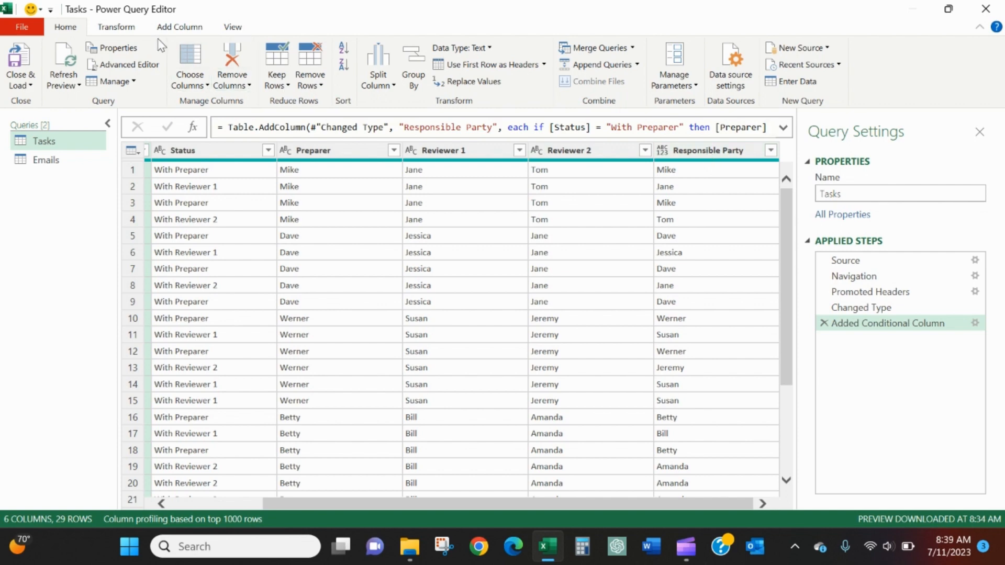
{"action": "left_click", "coordinate": [117, 29]}
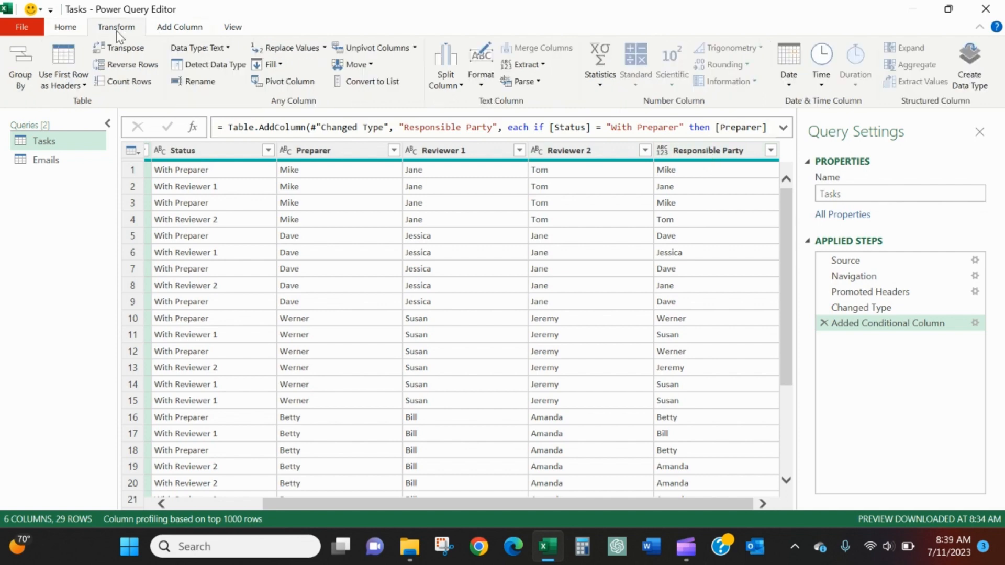
{"action": "left_click", "coordinate": [70, 28]}
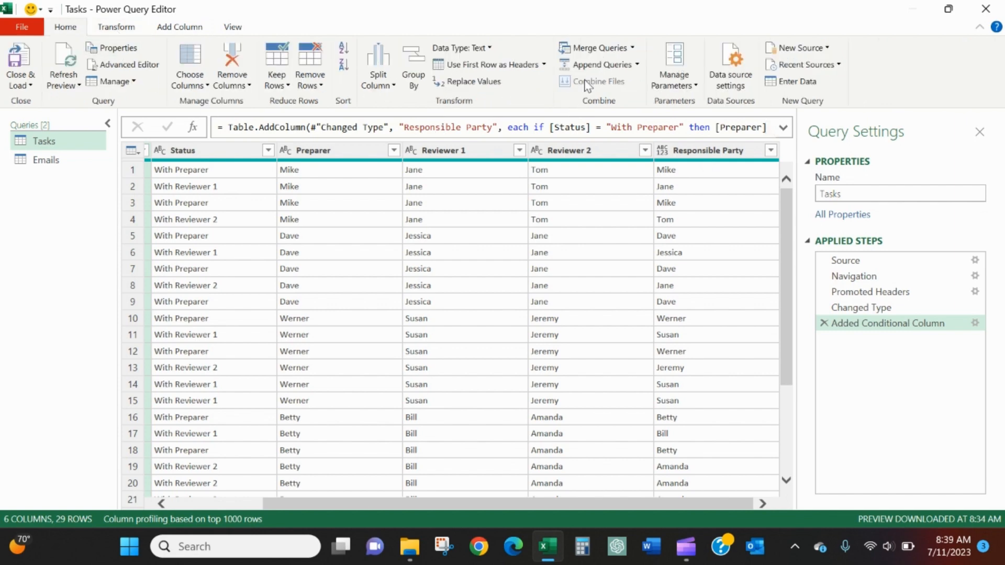
{"action": "left_click", "coordinate": [597, 48]}
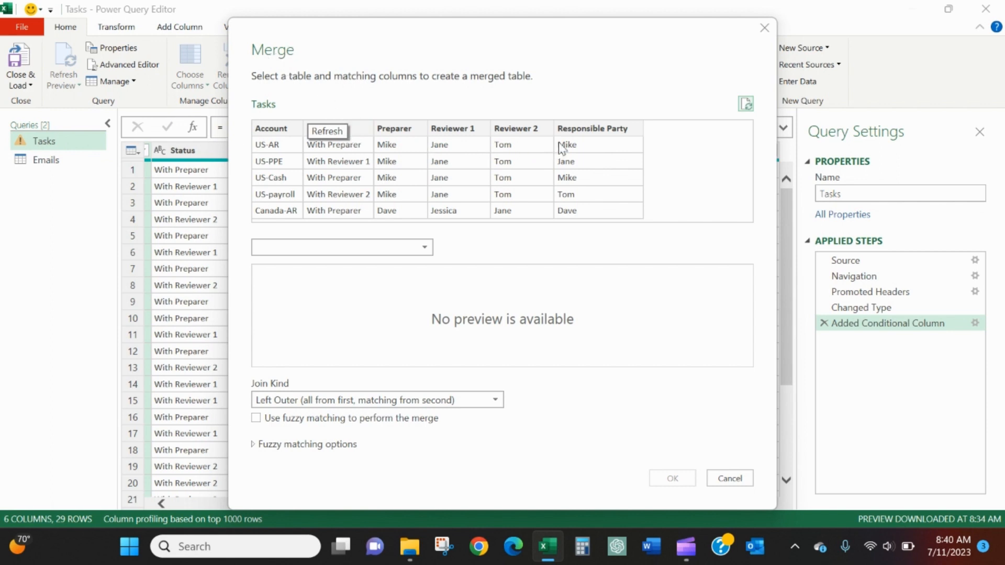
{"action": "left_click", "coordinate": [589, 131]}
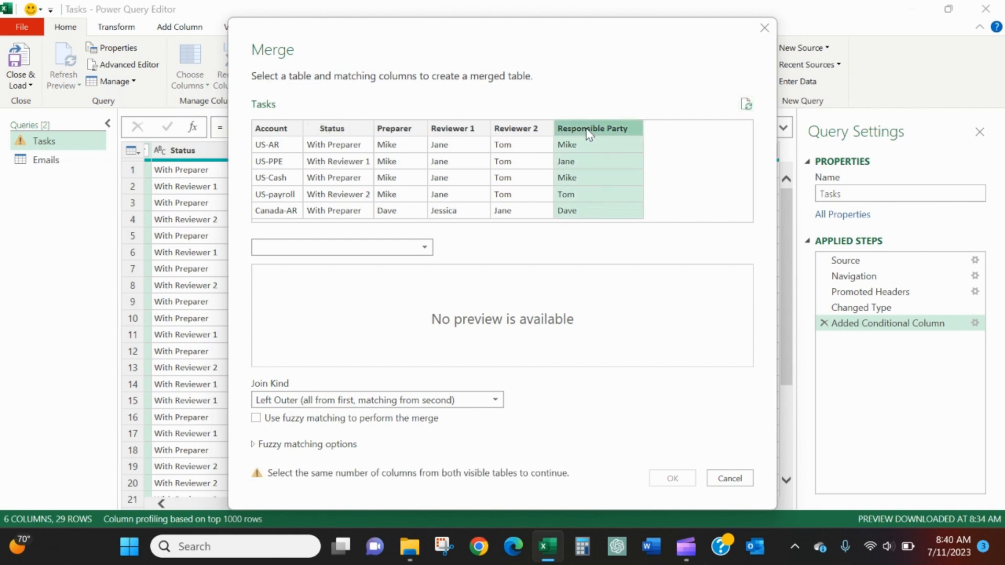
{"action": "left_click", "coordinate": [426, 248]}
{"action": "left_click", "coordinate": [387, 266]}
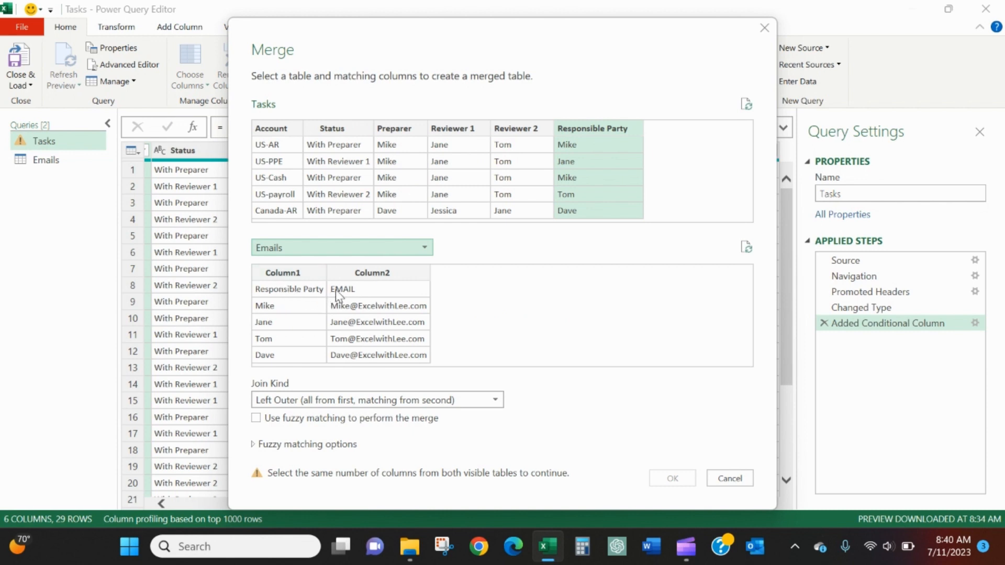
{"action": "left_click", "coordinate": [730, 478]}
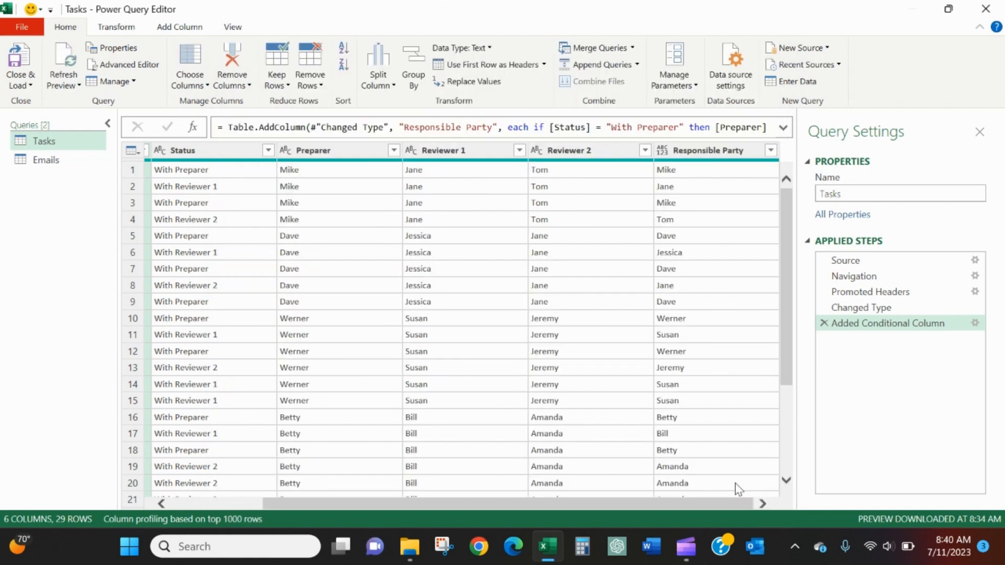
Remove the Changed Type step from the Emails query and use its first row as headers
{"action": "left_click", "coordinate": [67, 164]}
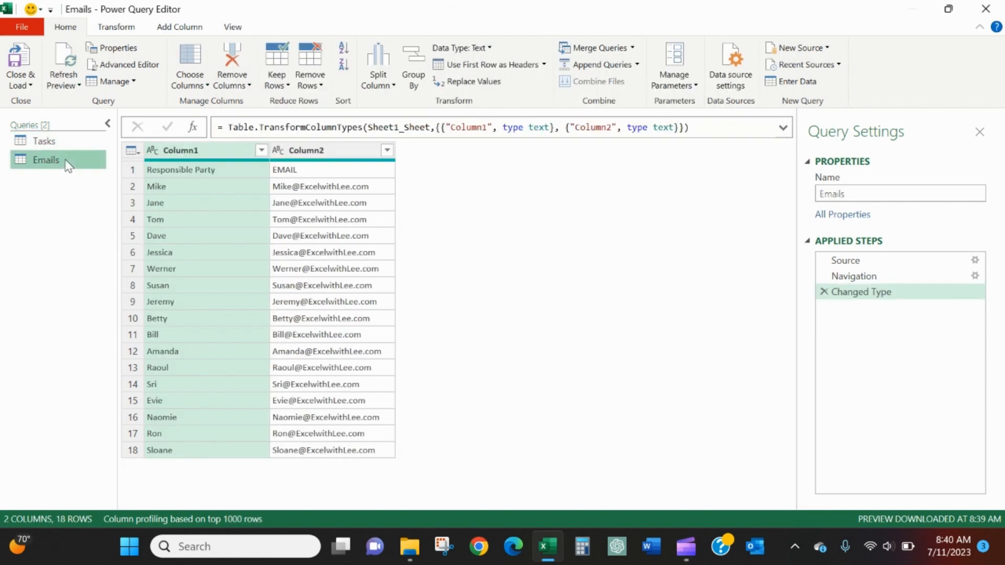
{"action": "left_click", "coordinate": [824, 292]}
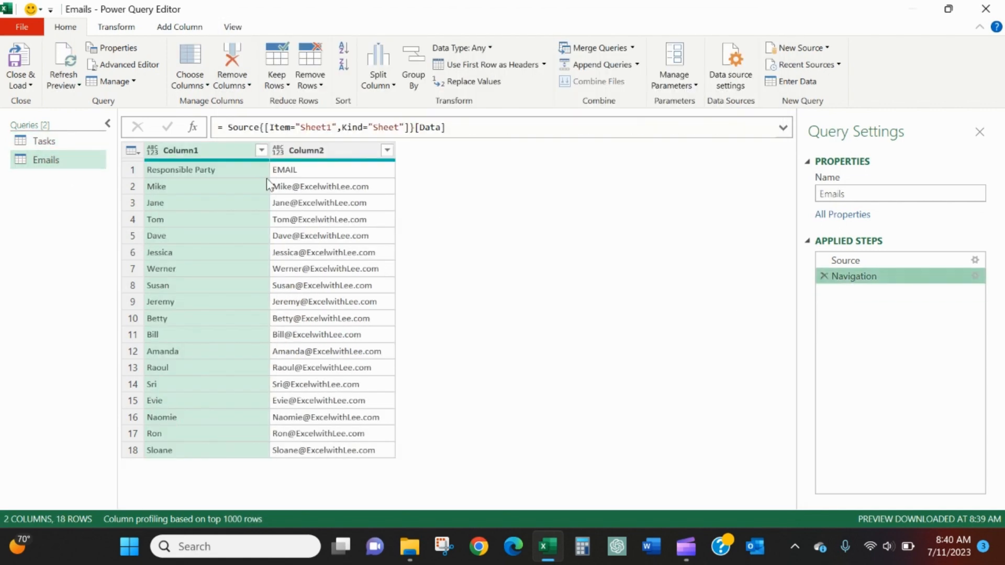
{"action": "left_click", "coordinate": [116, 27]}
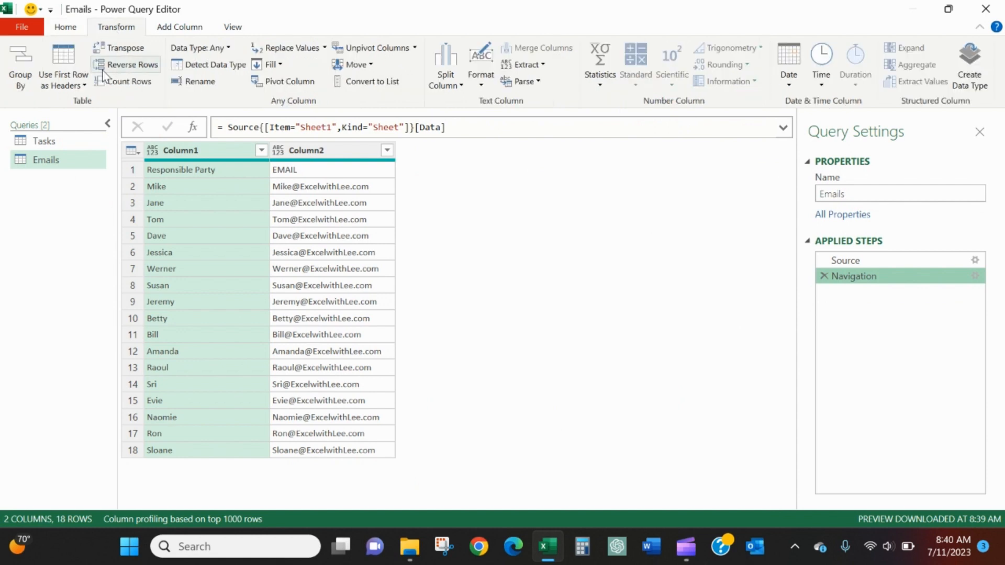
{"action": "left_click", "coordinate": [63, 62]}
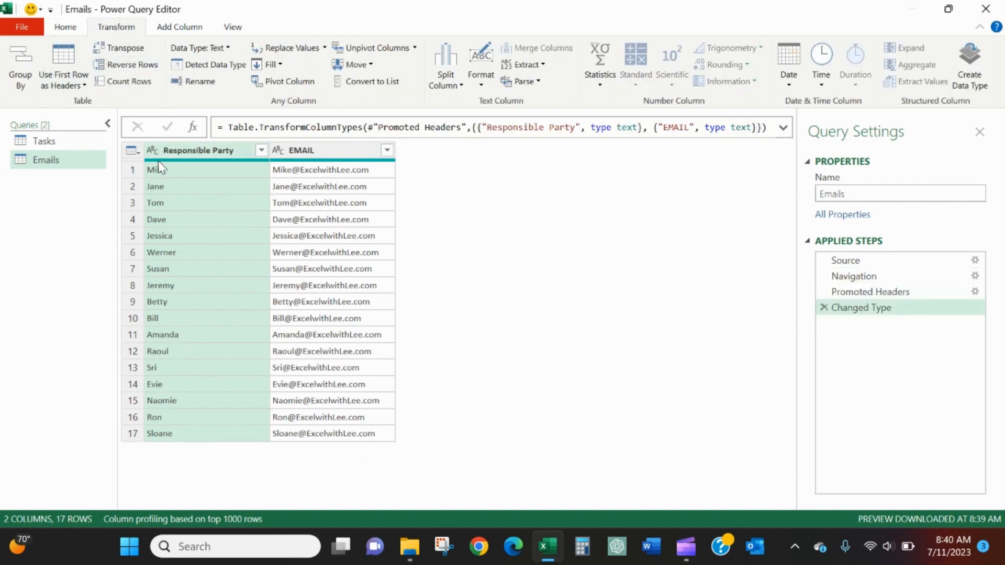
Merge the Tasks query with Emails, matching Responsible Party in both tables with a Left Outer join
{"action": "left_click", "coordinate": [64, 143]}
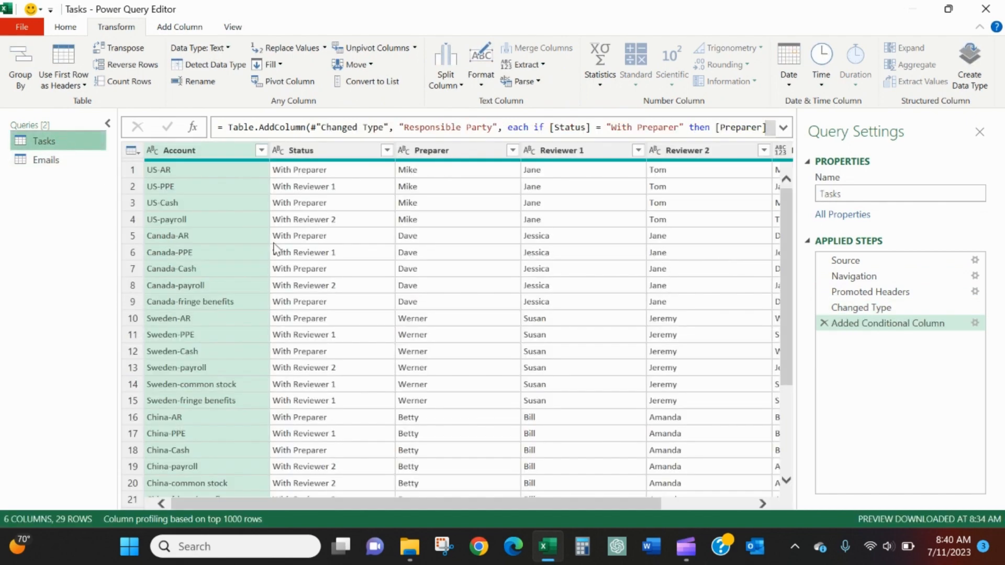
{"action": "left_click", "coordinate": [62, 27]}
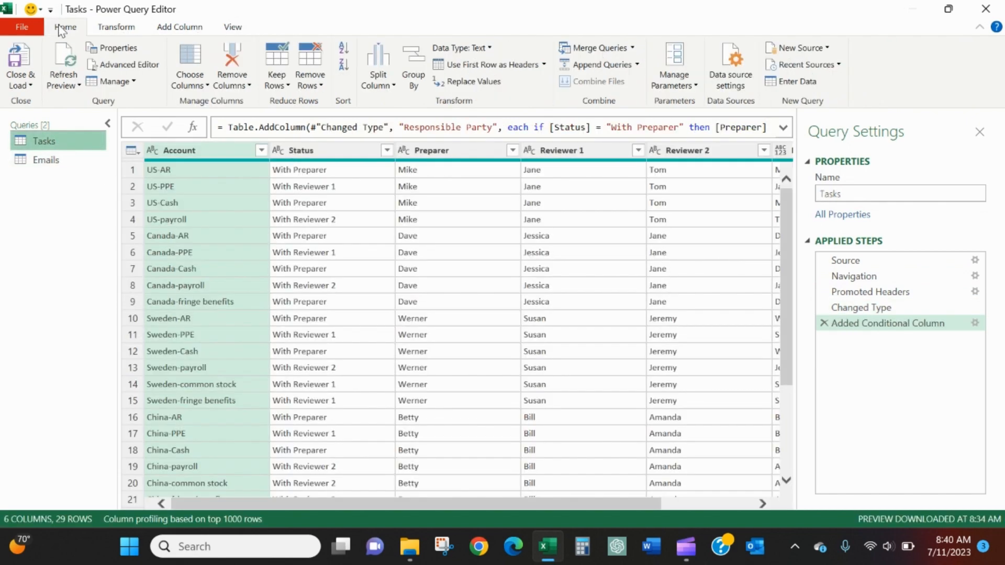
{"action": "left_click", "coordinate": [585, 49]}
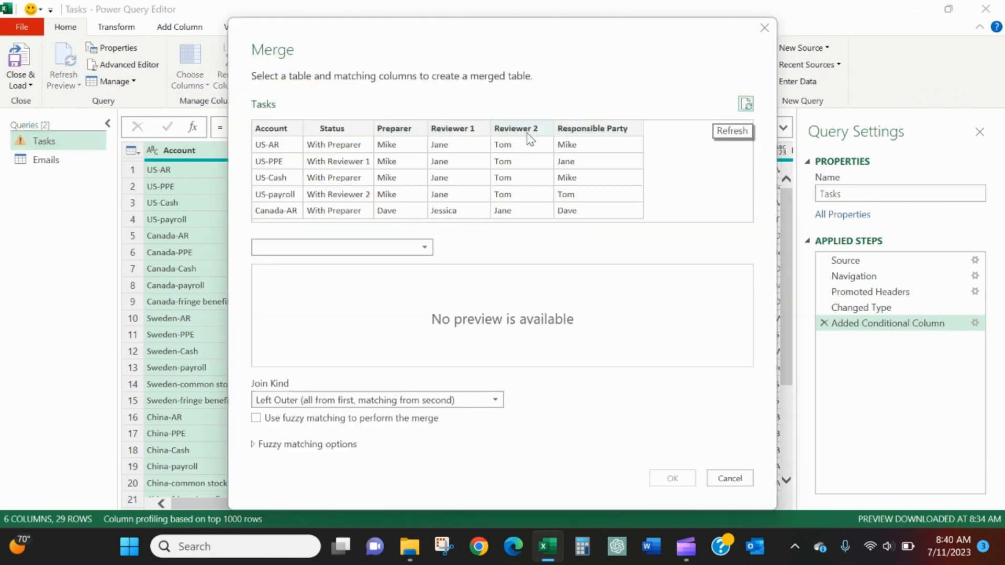
{"action": "left_click", "coordinate": [599, 133]}
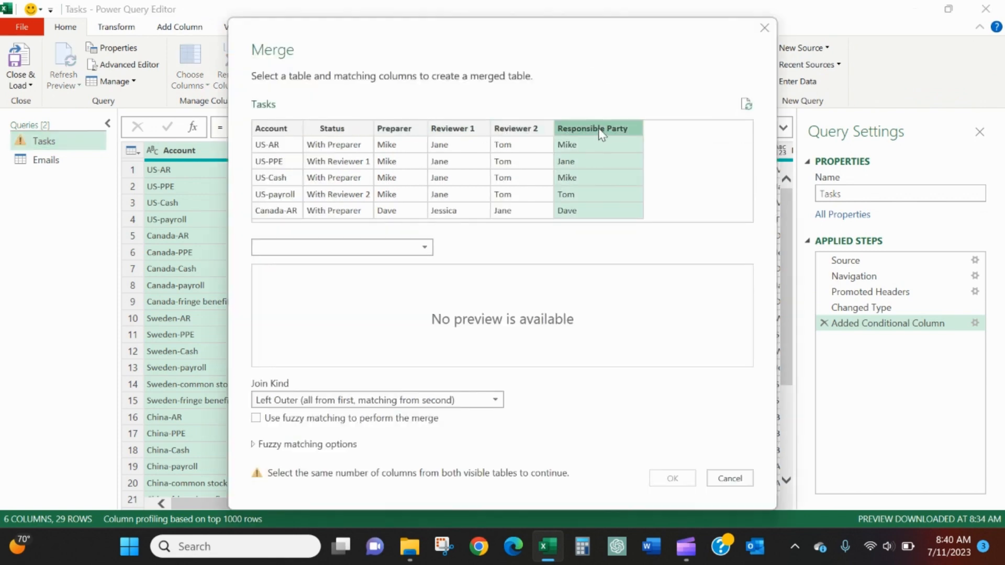
{"action": "left_click", "coordinate": [424, 247]}
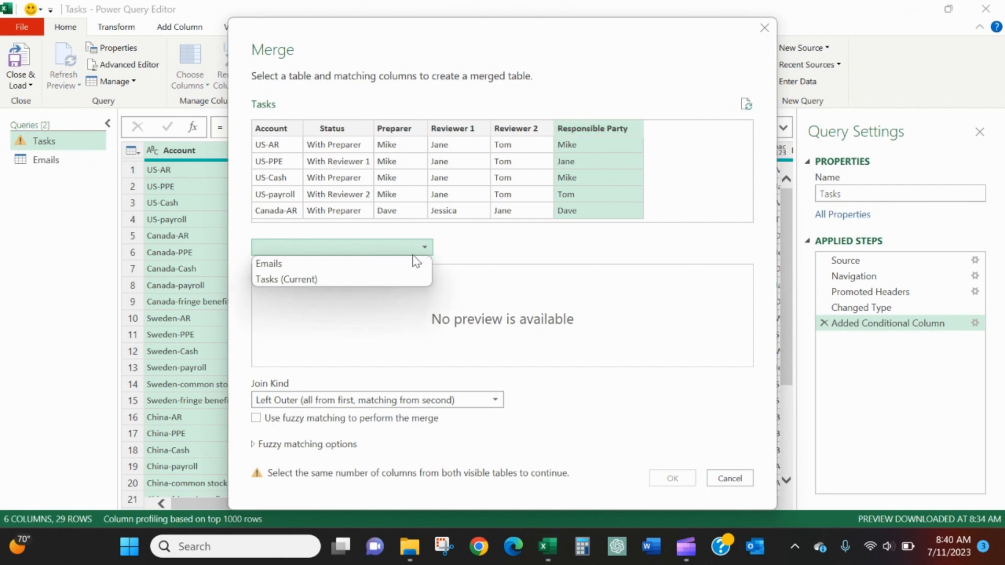
{"action": "left_click", "coordinate": [303, 264]}
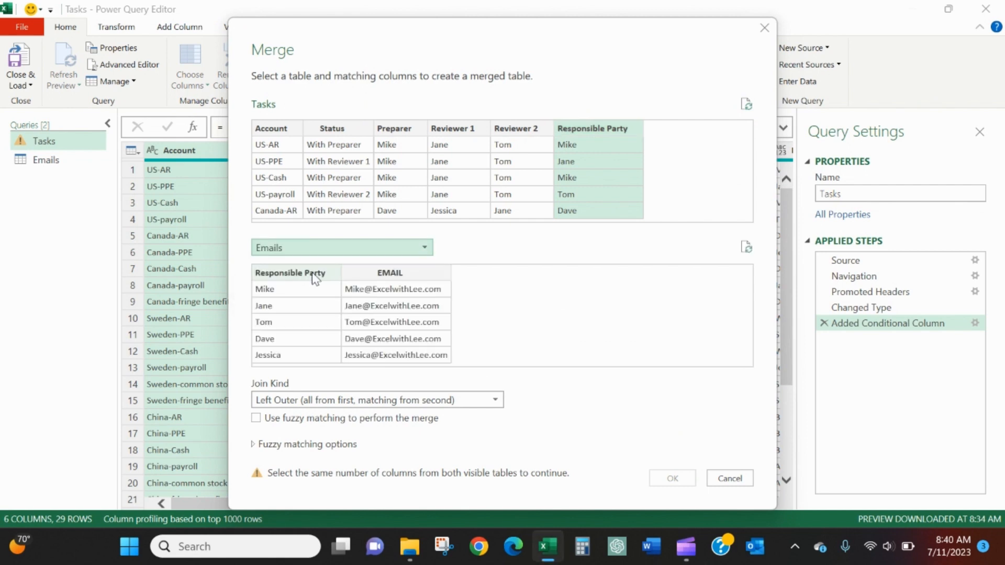
{"action": "left_click", "coordinate": [314, 278]}
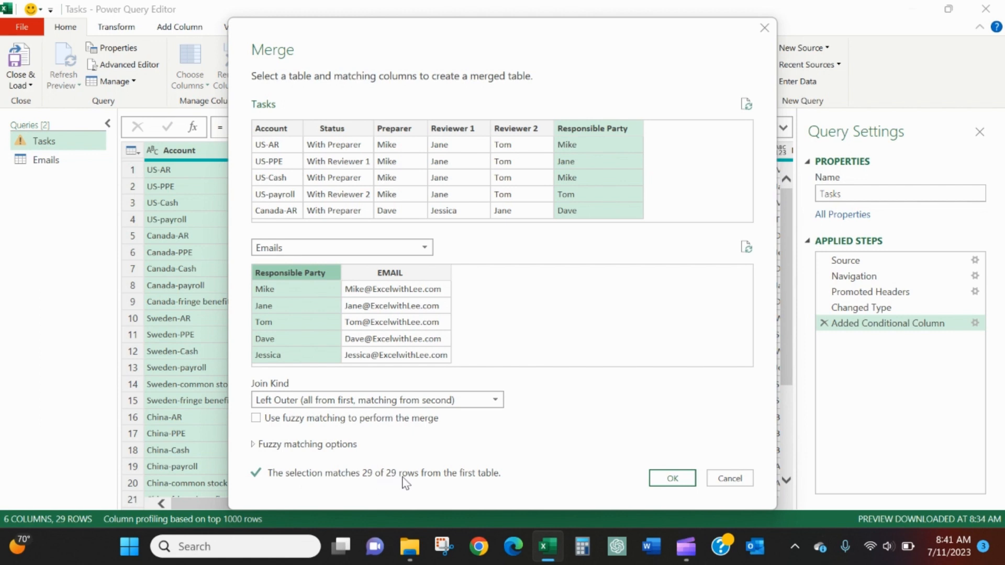
{"action": "left_click", "coordinate": [673, 478]}
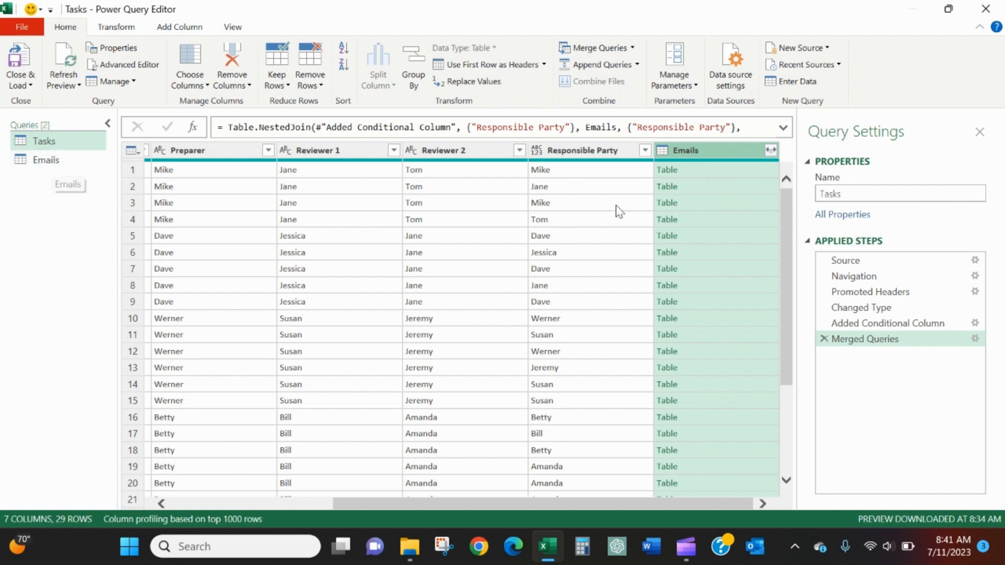
Expand the merged Emails column to only the EMAIL field, without the original column name as prefix
{"action": "left_click", "coordinate": [679, 169]}
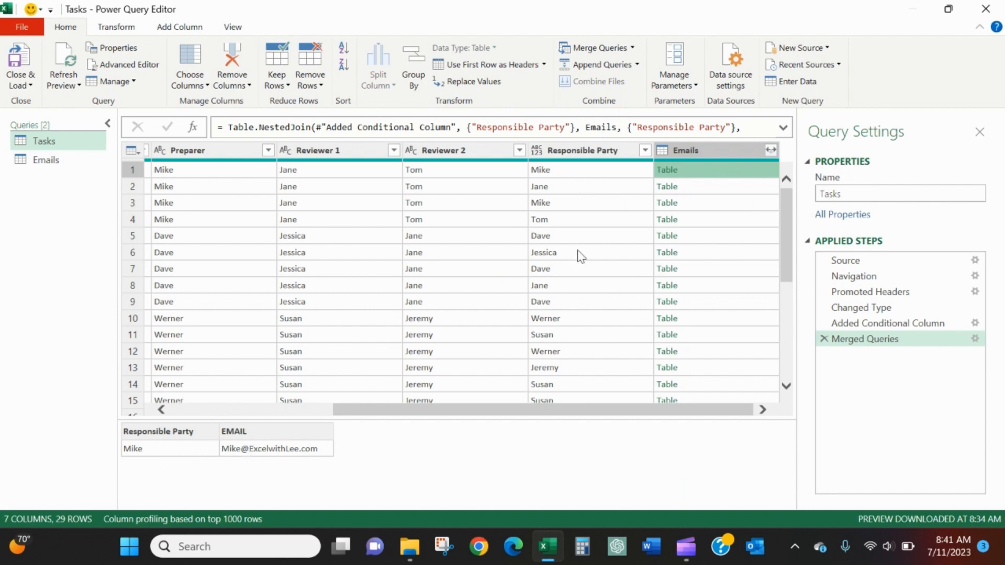
{"action": "left_click", "coordinate": [770, 150]}
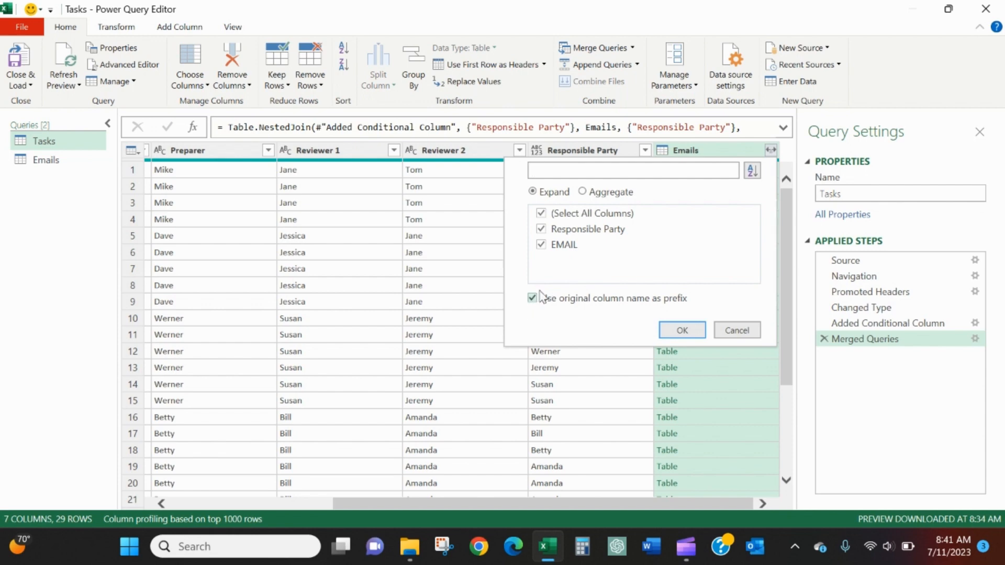
{"action": "left_click", "coordinate": [568, 233]}
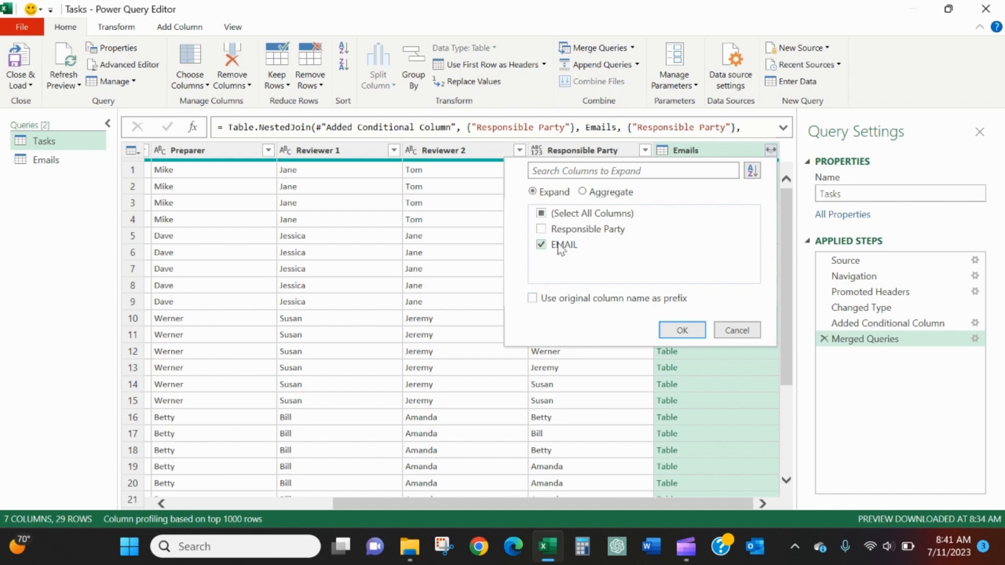
{"action": "left_click", "coordinate": [682, 329]}
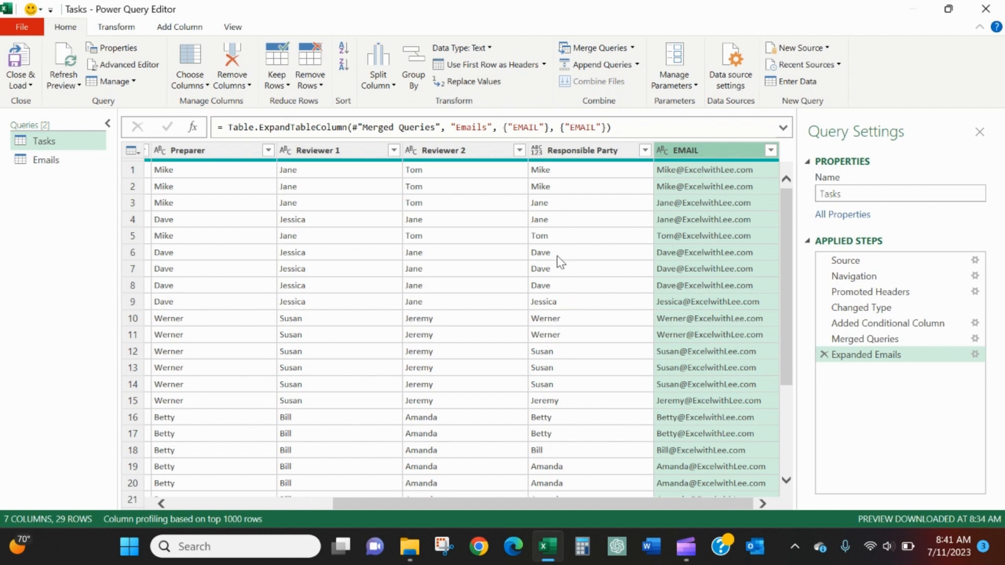
Group the Tasks query by Responsible Party and EMAIL, with a Count column that counts rows
{"action": "left_click", "coordinate": [592, 155]}
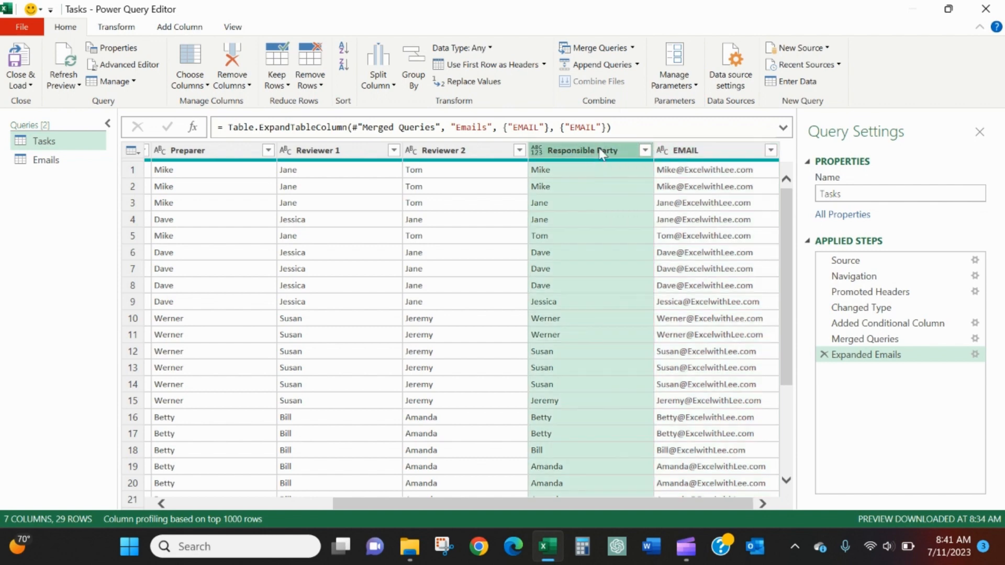
{"action": "left_click", "coordinate": [689, 151], "text": "ctrl"}
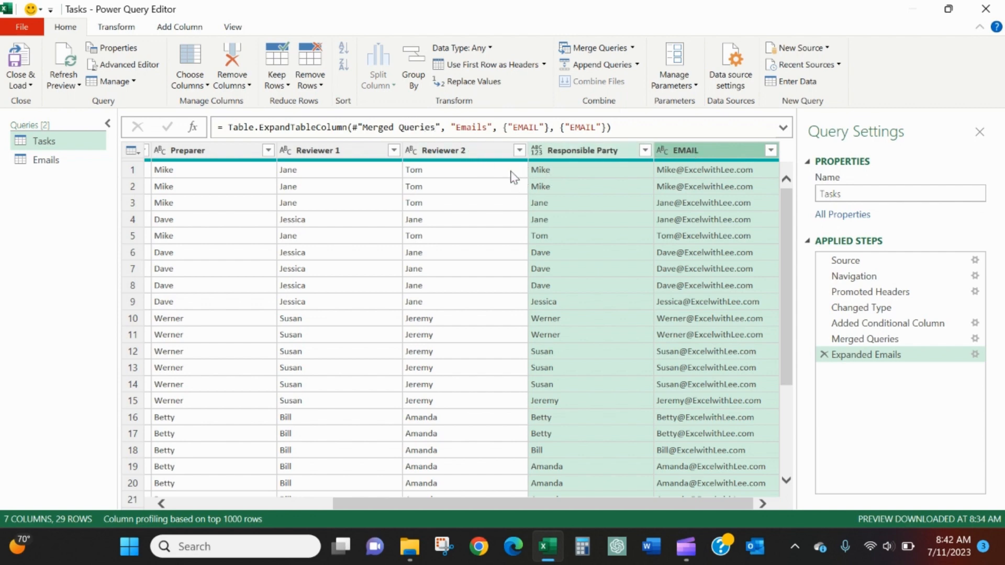
{"action": "left_click", "coordinate": [124, 30]}
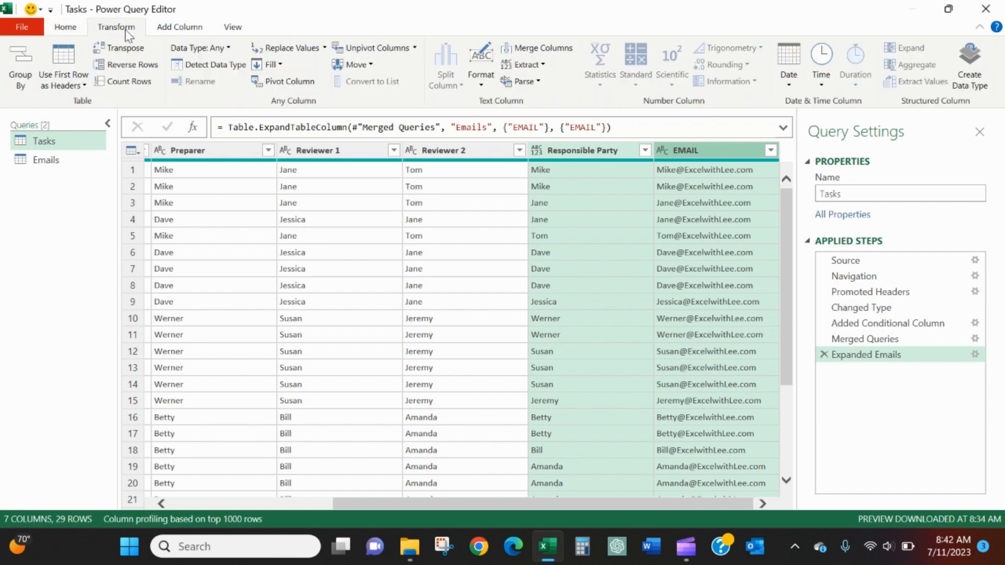
{"action": "left_click", "coordinate": [21, 79]}
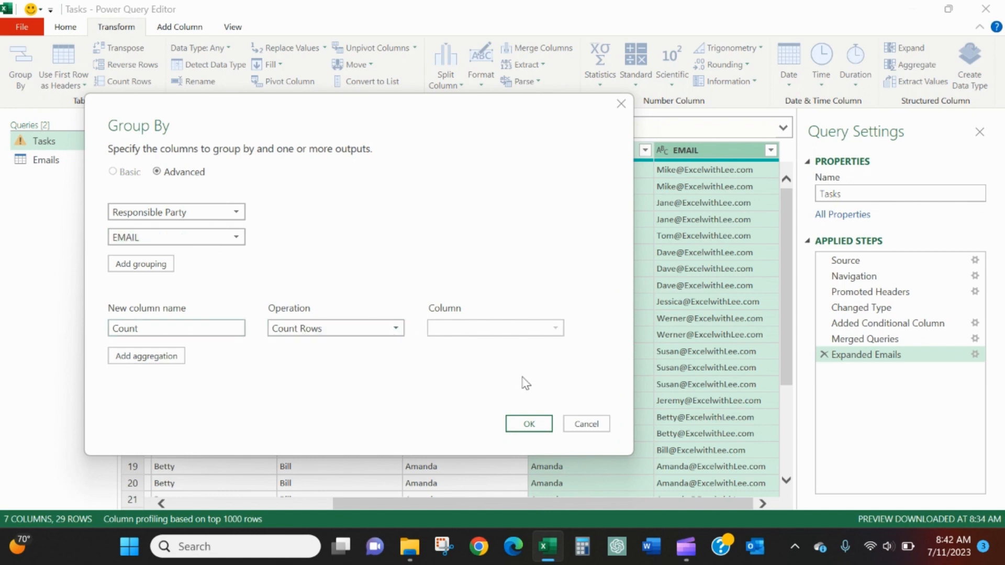
{"action": "left_click", "coordinate": [527, 423]}
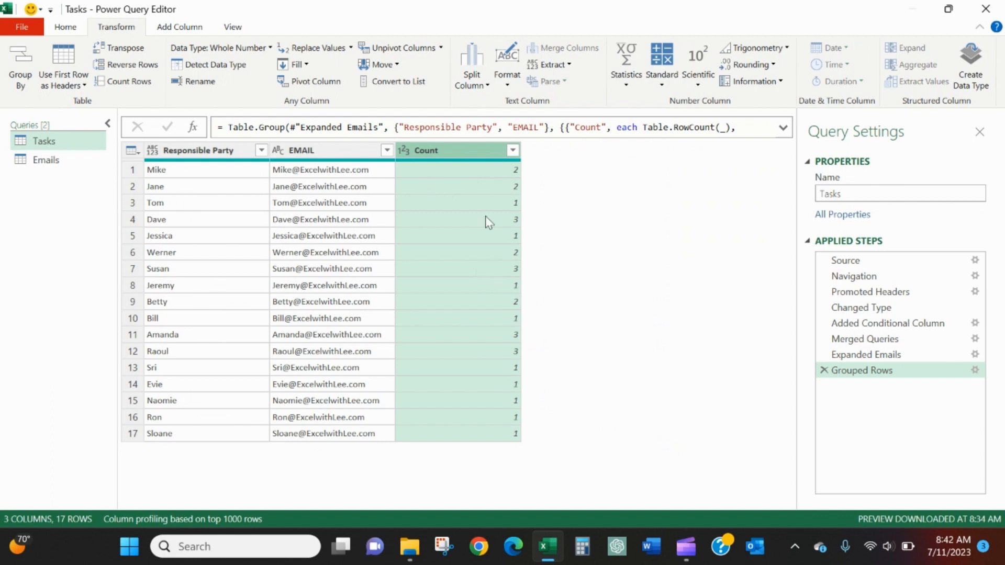
Try sorting the grouped rows by Count in descending order, and remove that sort step
{"action": "left_click", "coordinate": [512, 150]}
{"action": "left_click", "coordinate": [479, 187]}
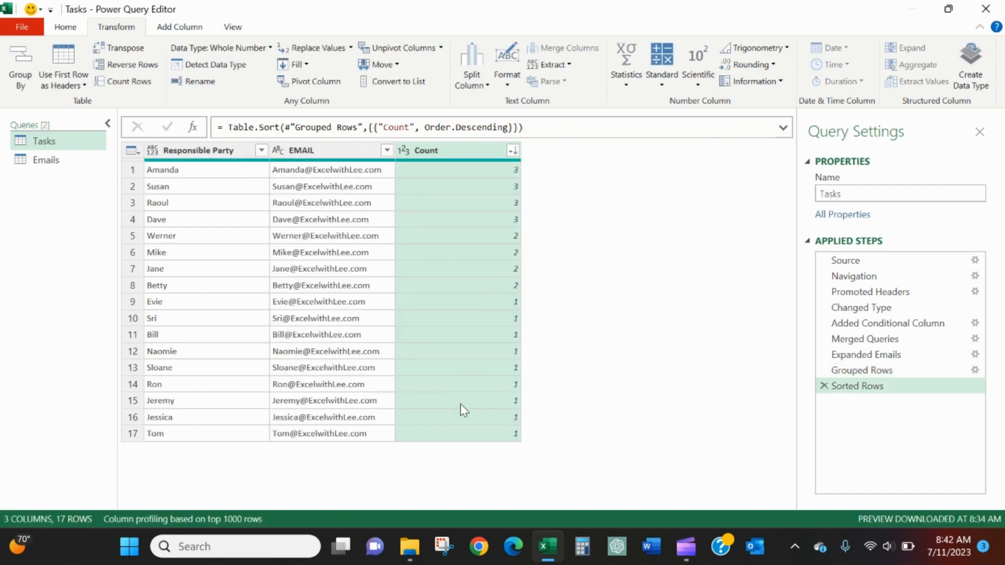
{"action": "left_click", "coordinate": [824, 386]}
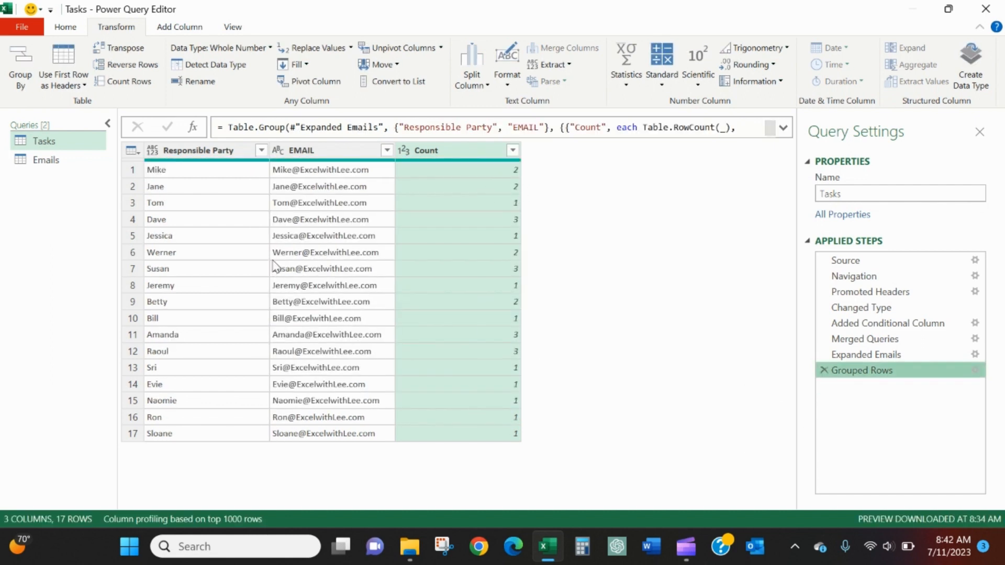
Sort the grouped rows by Responsible Party in ascending order and load the queries into the workbook
{"action": "left_click", "coordinate": [261, 151]}
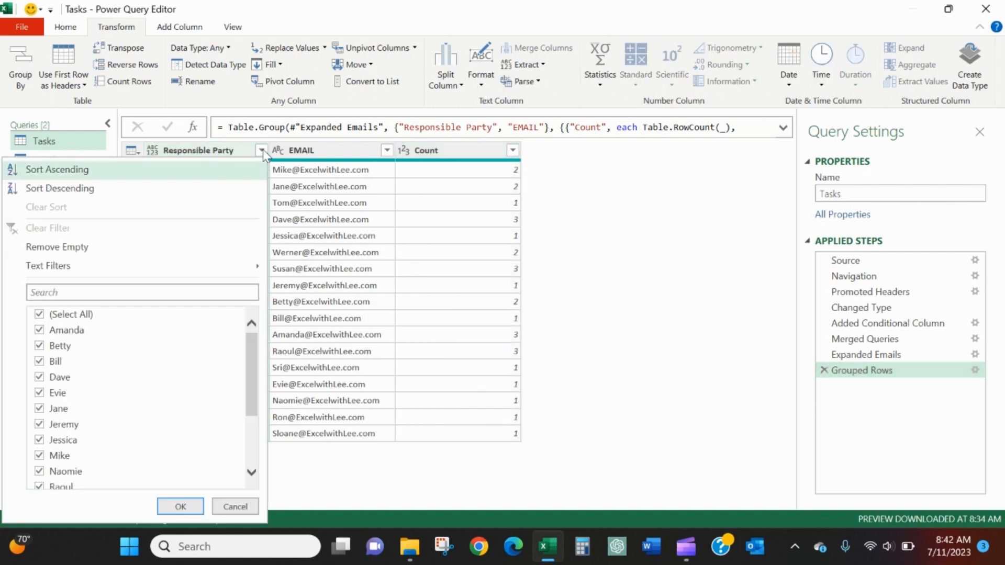
{"action": "left_click", "coordinate": [206, 179]}
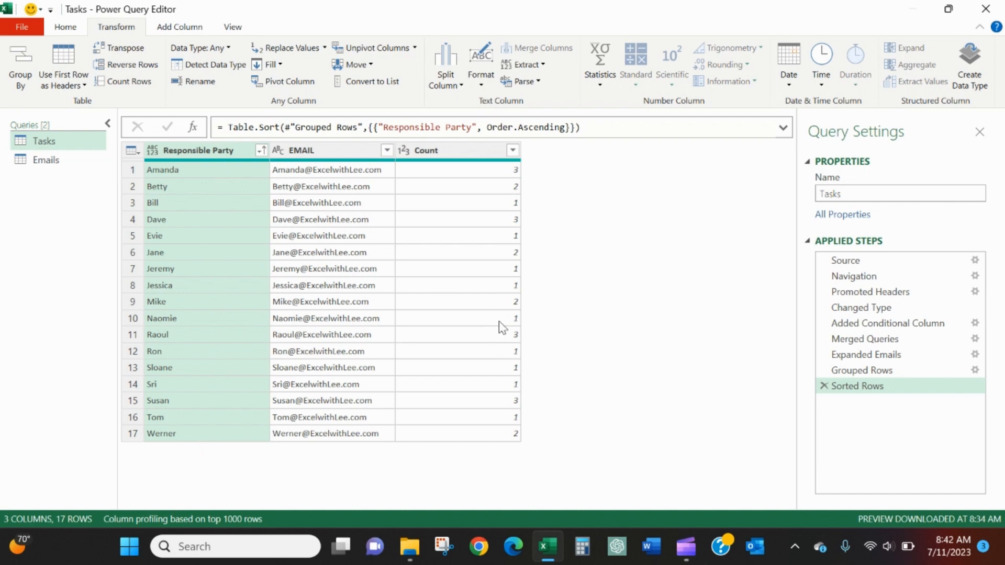
{"action": "left_click", "coordinate": [34, 35]}
{"action": "left_click", "coordinate": [52, 58]}
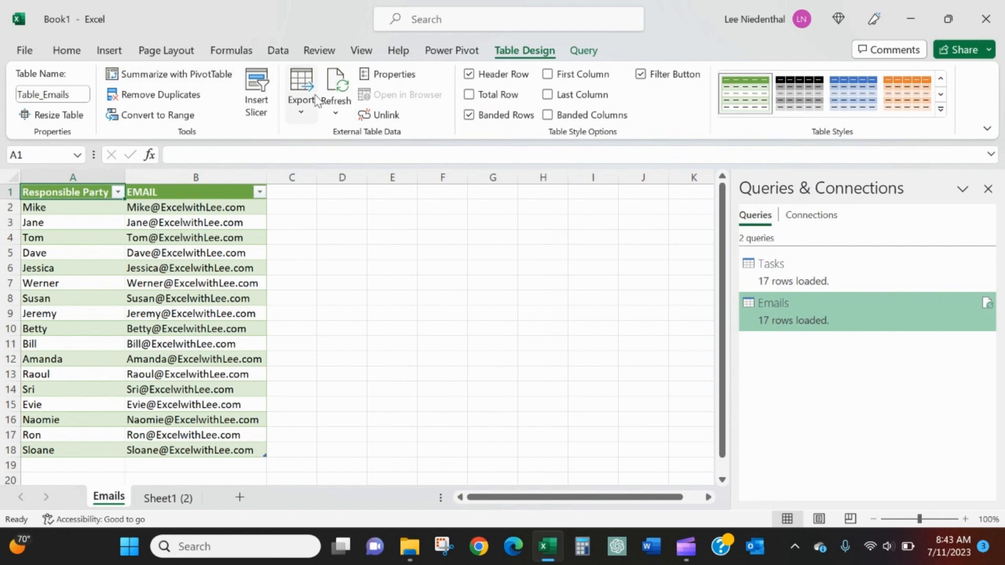
Change the Emails query's load setting to Only Create Connection and accept deletion of its worksheet table
{"action": "left_click", "coordinate": [280, 51]}
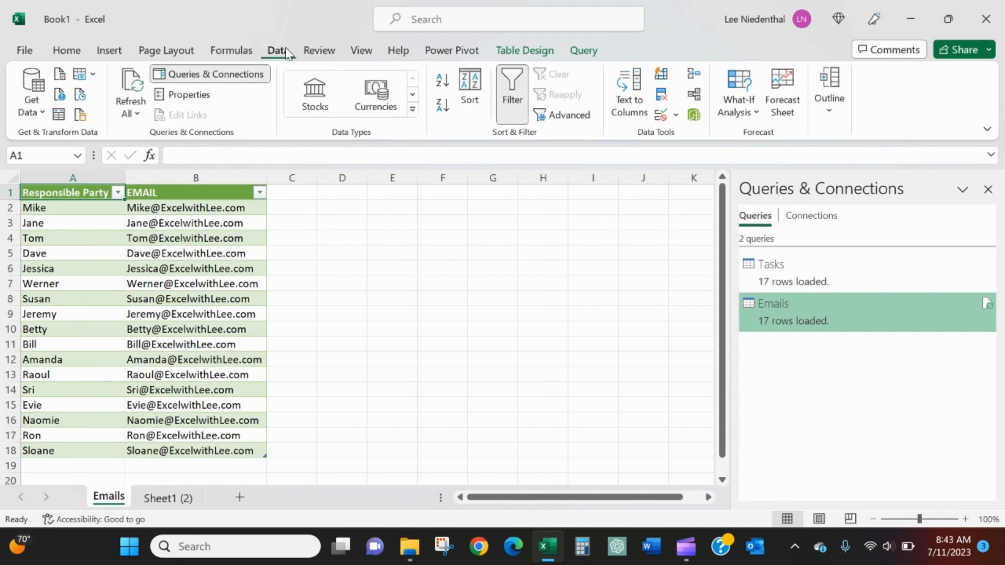
{"action": "left_click", "coordinate": [247, 73]}
{"action": "left_click", "coordinate": [248, 74]}
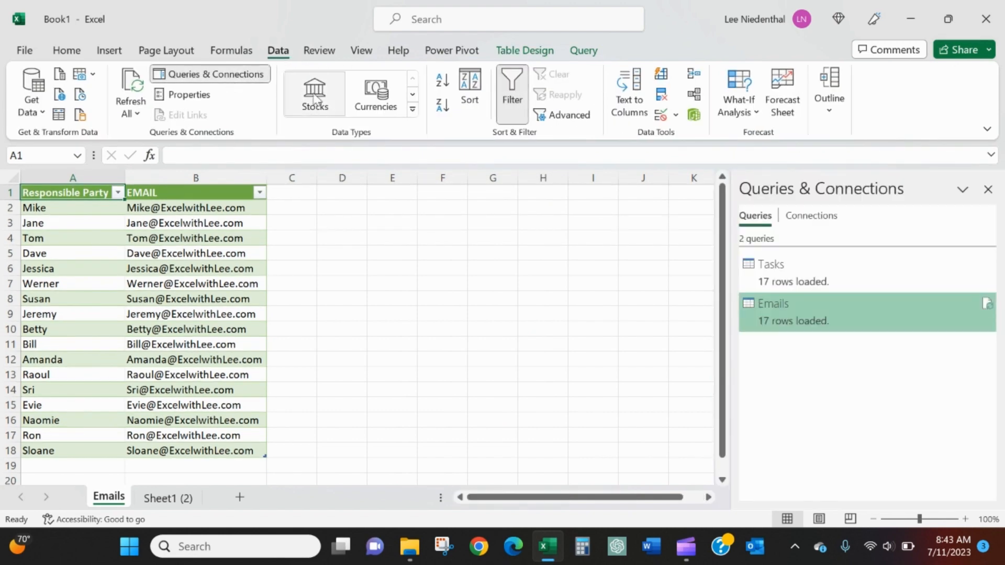
{"action": "mouse_move", "coordinate": [854, 314]}
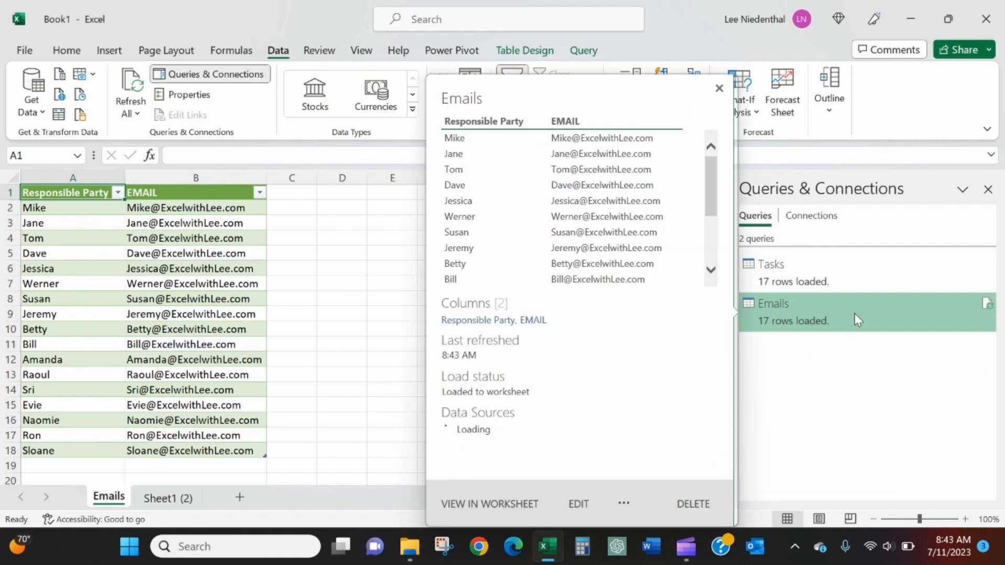
{"action": "right_click", "coordinate": [852, 313]}
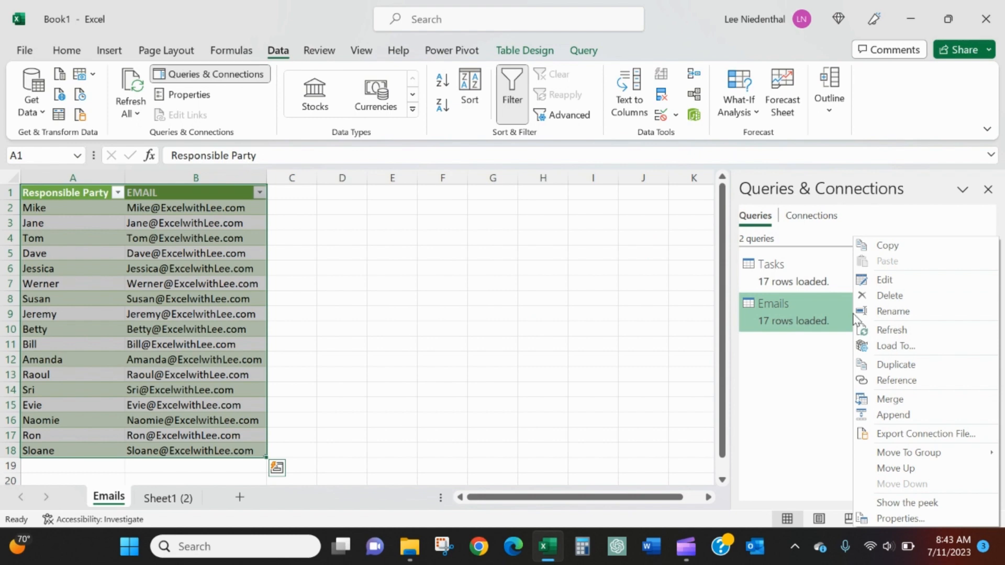
{"action": "left_click", "coordinate": [879, 347]}
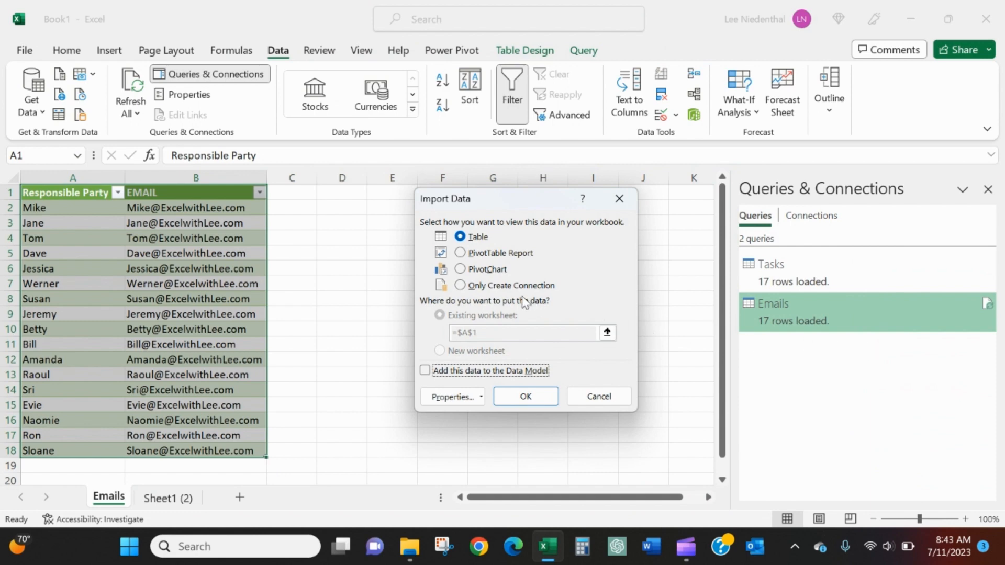
{"action": "left_click", "coordinate": [497, 287]}
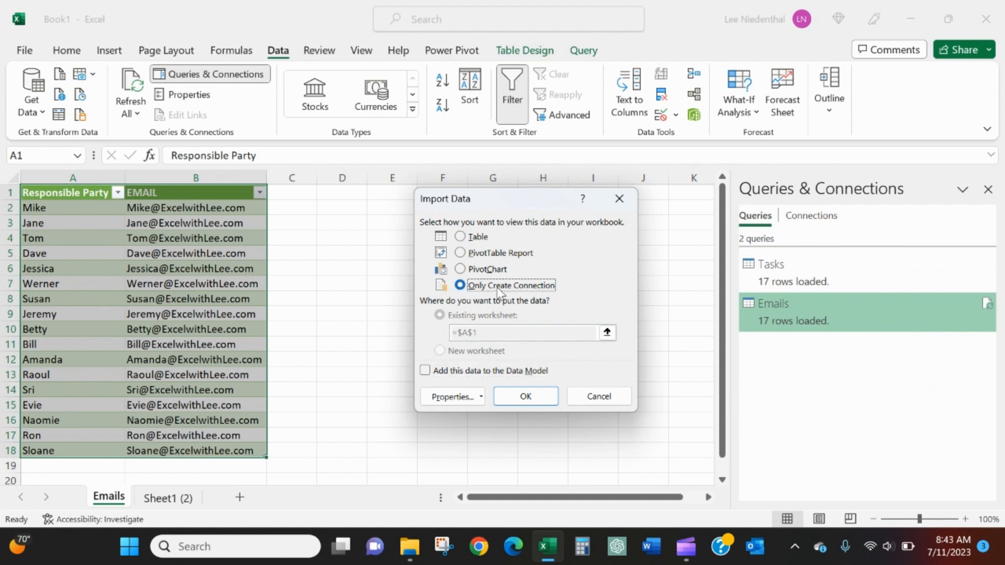
{"action": "left_click", "coordinate": [523, 397]}
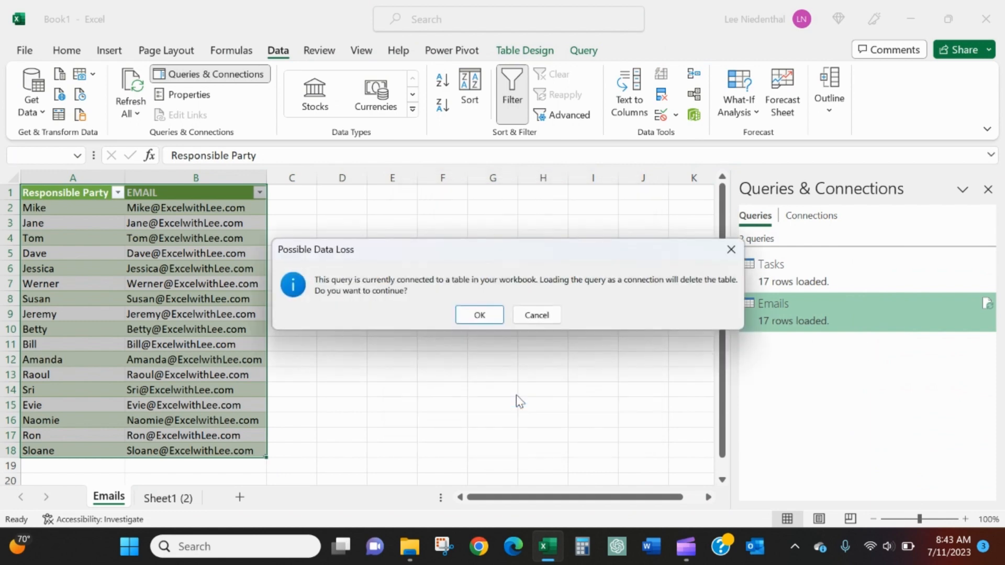
{"action": "left_click", "coordinate": [480, 315]}
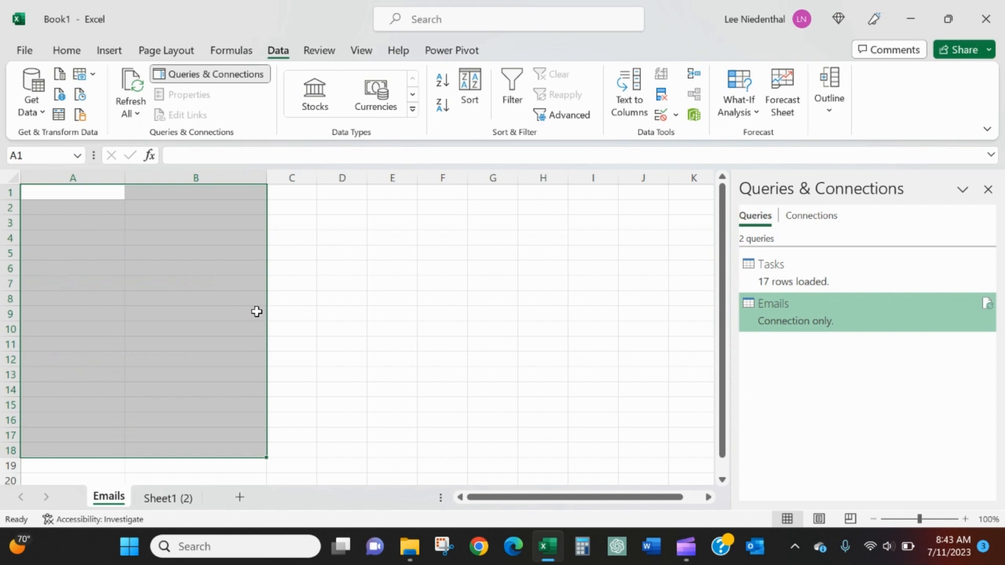
Delete the empty Emails worksheet and rename the remaining sheet as Tasks
{"action": "right_click", "coordinate": [115, 498]}
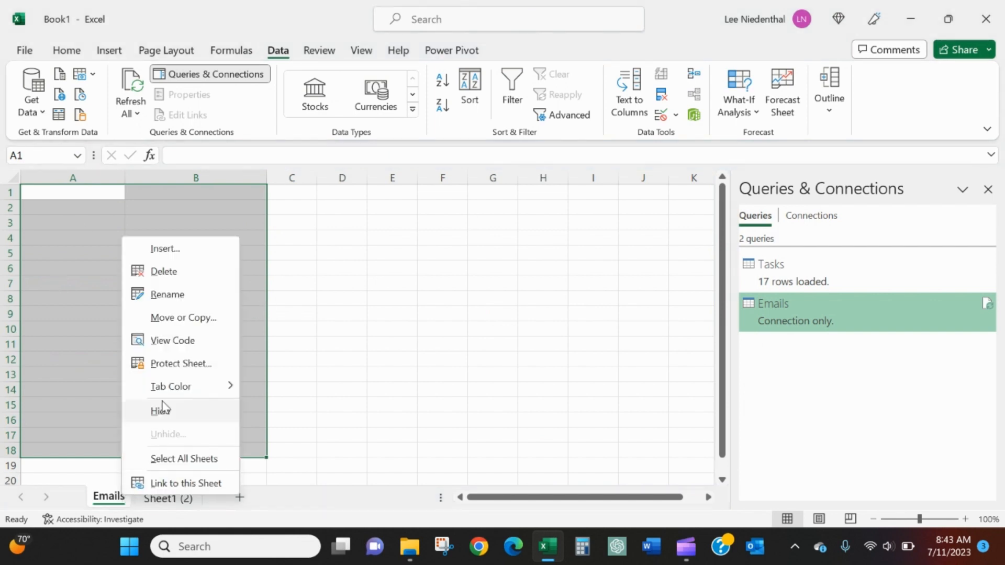
{"action": "left_click", "coordinate": [193, 270]}
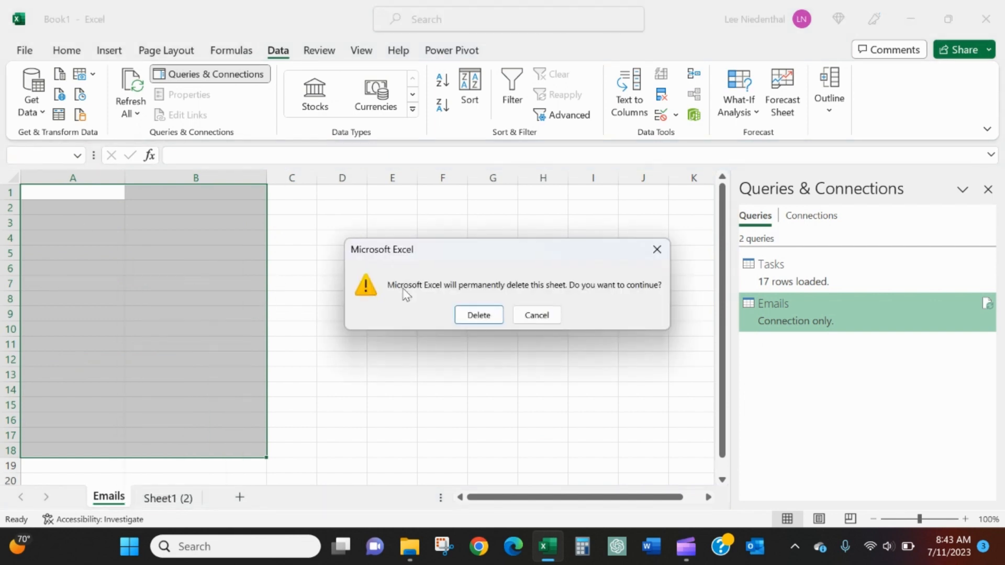
{"action": "left_click", "coordinate": [477, 315]}
{"action": "double_click", "coordinate": [117, 496]}
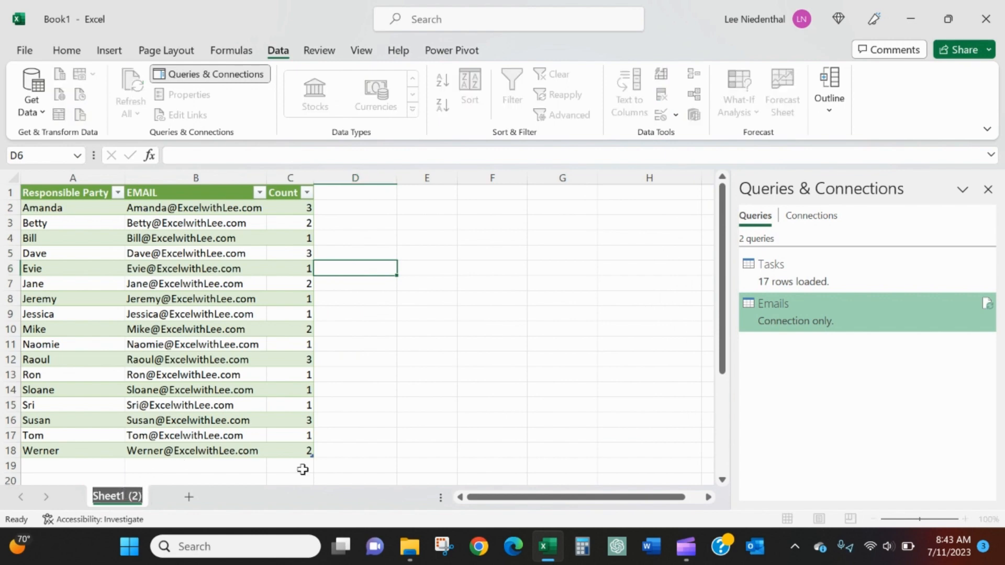
{"action": "type", "text": "Tasks"}
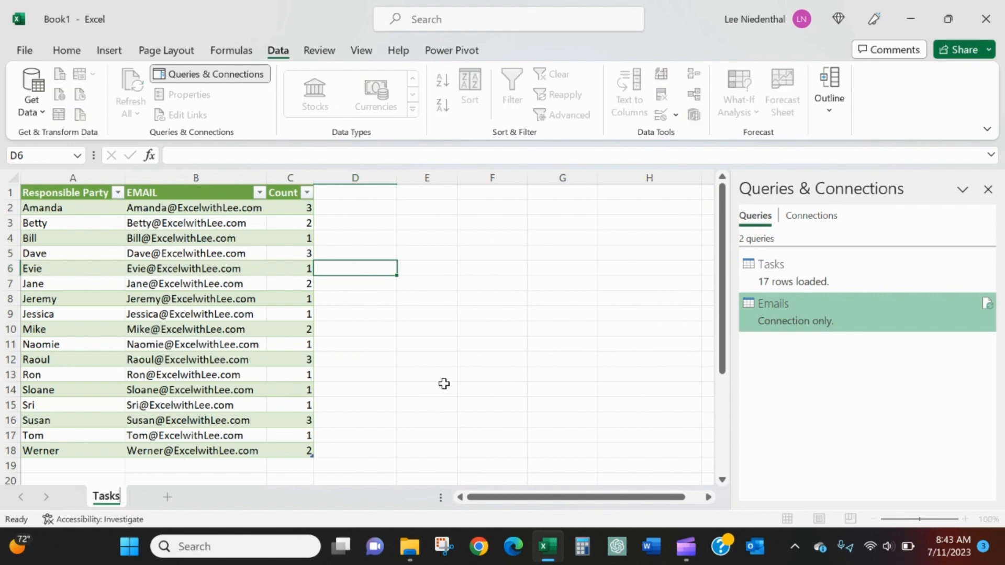
{"action": "key", "text": "Return"}
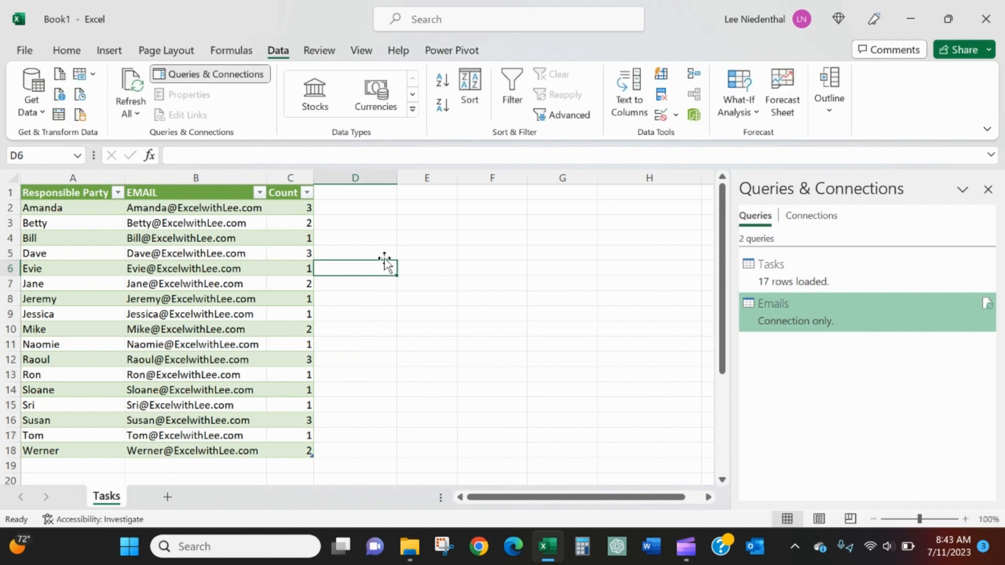
In cell D2 beside the summary table, enter =CONCAT([EMAIL]&"; ") to join all e-mail addresses into one semicolon-separated string
{"action": "left_click", "coordinate": [220, 272]}
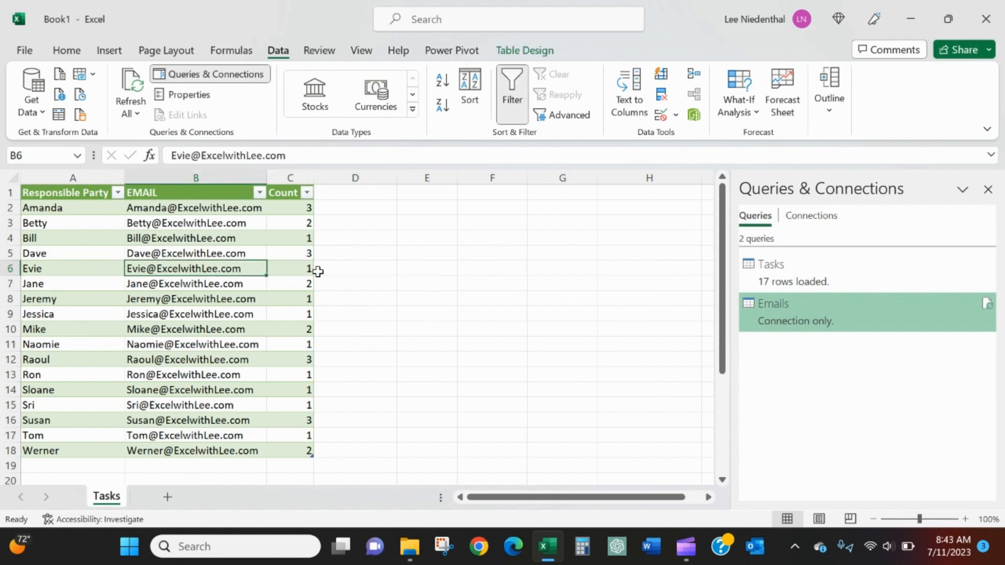
{"action": "left_click", "coordinate": [346, 208]}
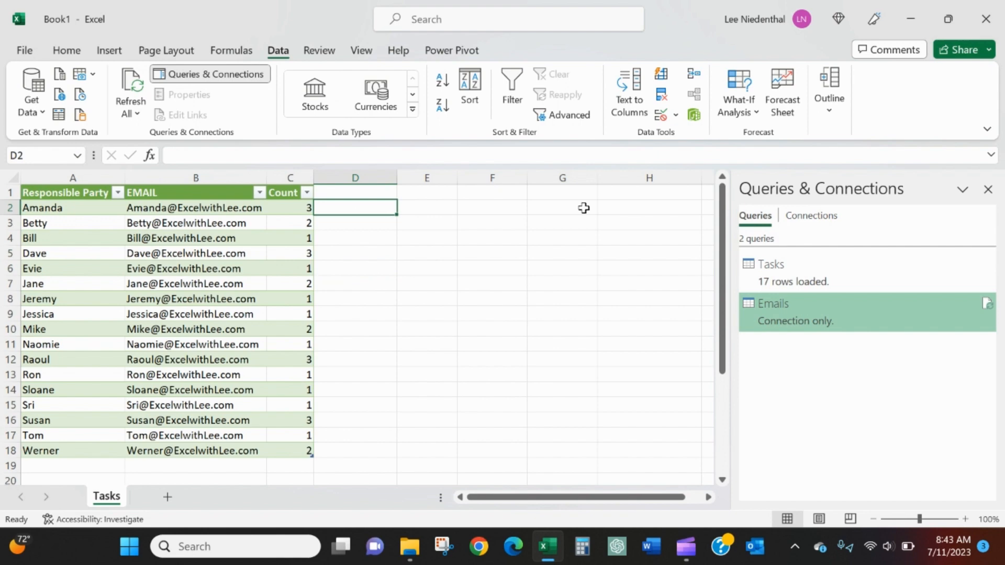
{"action": "type", "text": "=c"}
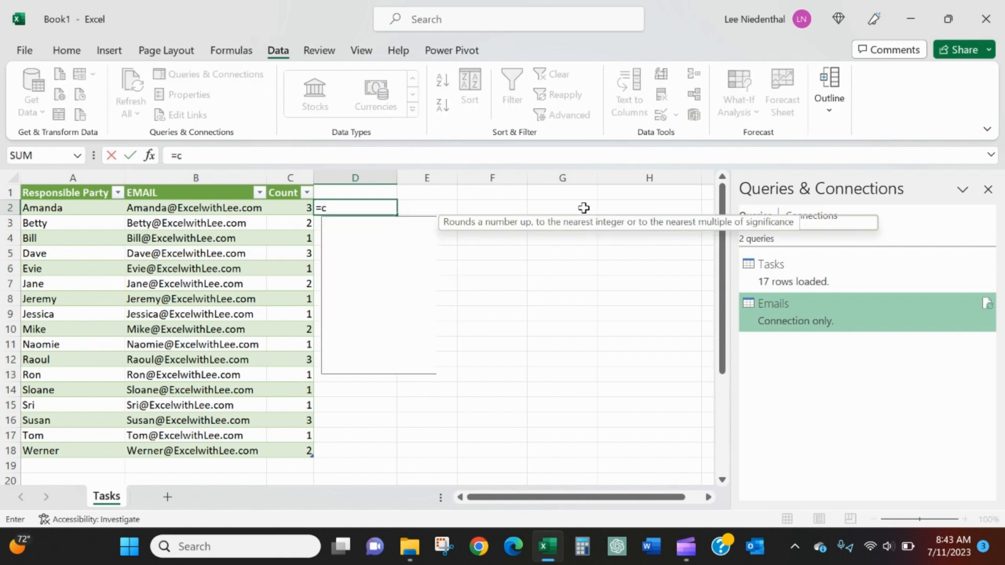
{"action": "type", "text": "oncat"}
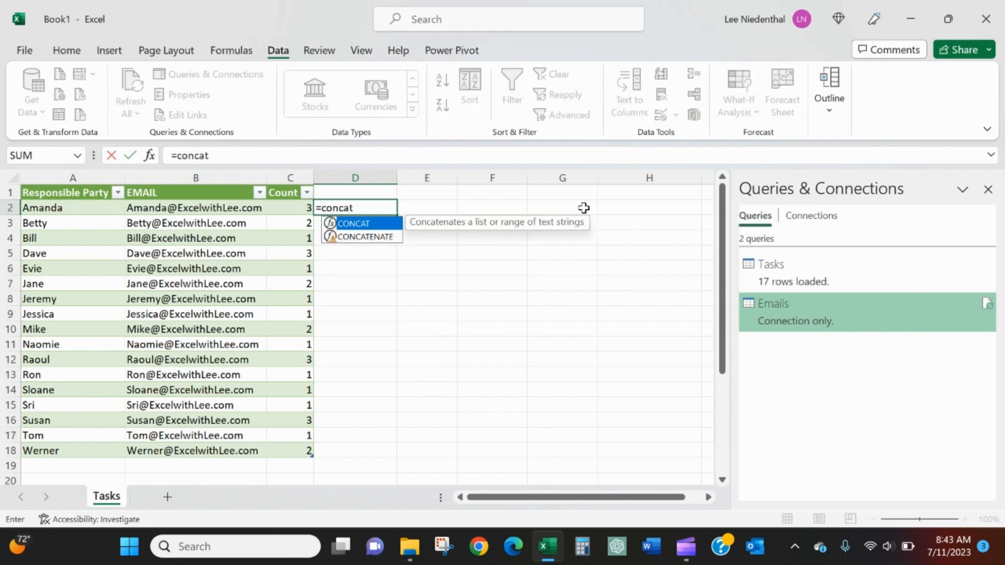
{"action": "type", "text": "("}
{"action": "key", "text": "Left"}
{"action": "key", "text": "Left"}
{"action": "key", "text": "ctrl+shift+Down"}
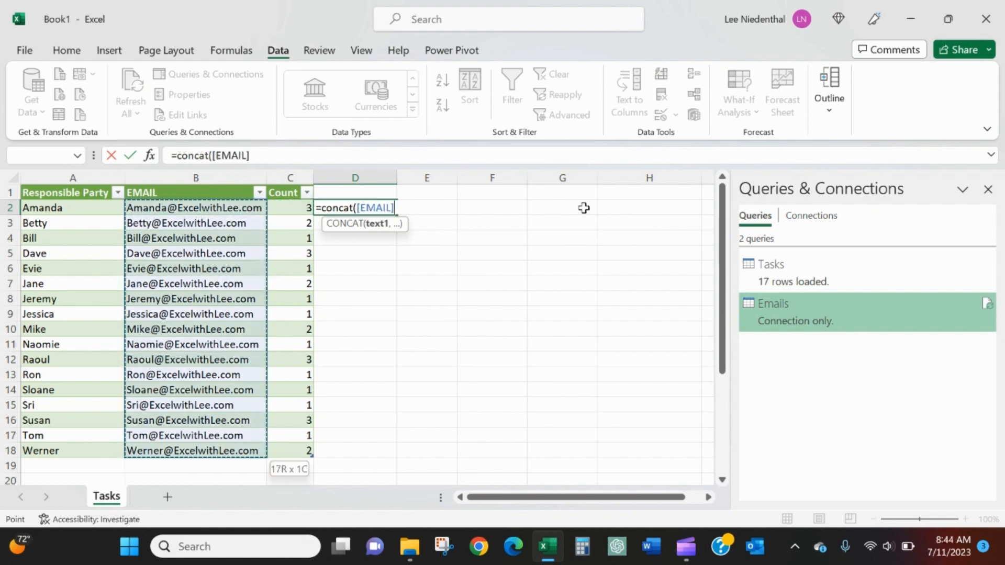
{"action": "type", "text": "&:"}
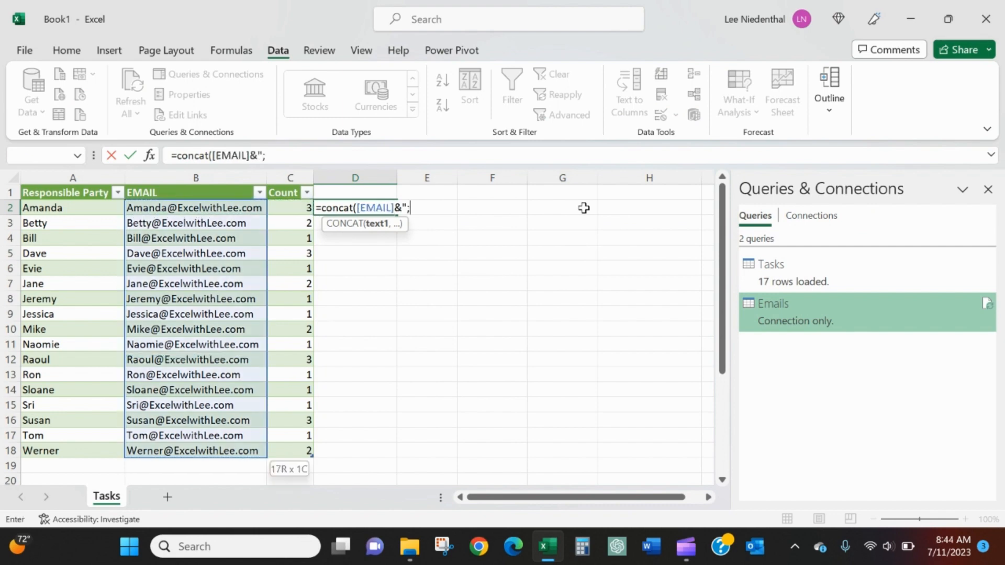
{"action": "type", "text": "; \""}
{"action": "key", "text": "Return"}
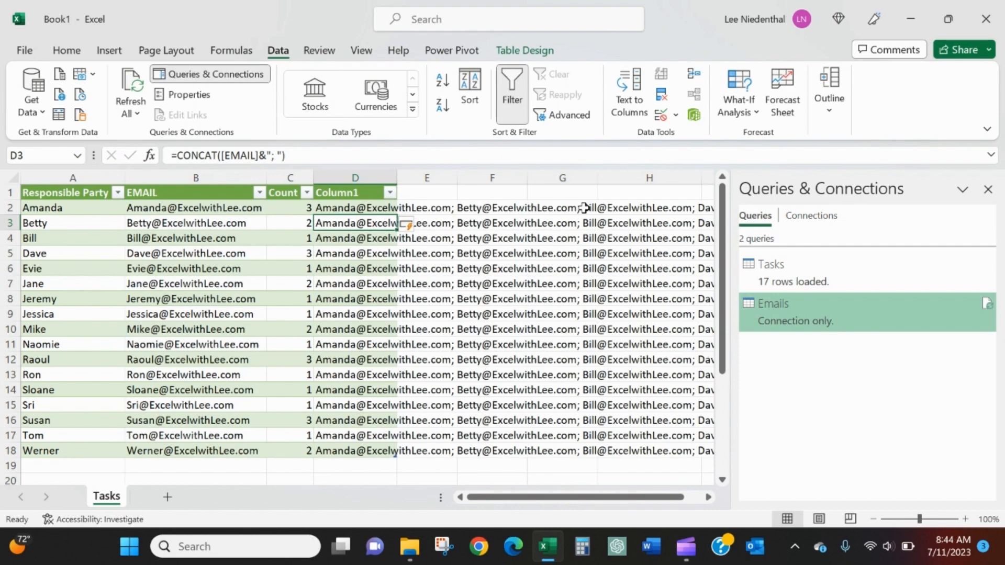
Close the Queries & Connections pane and delete column D with the joined e-mail addresses
{"action": "left_click", "coordinate": [342, 207]}
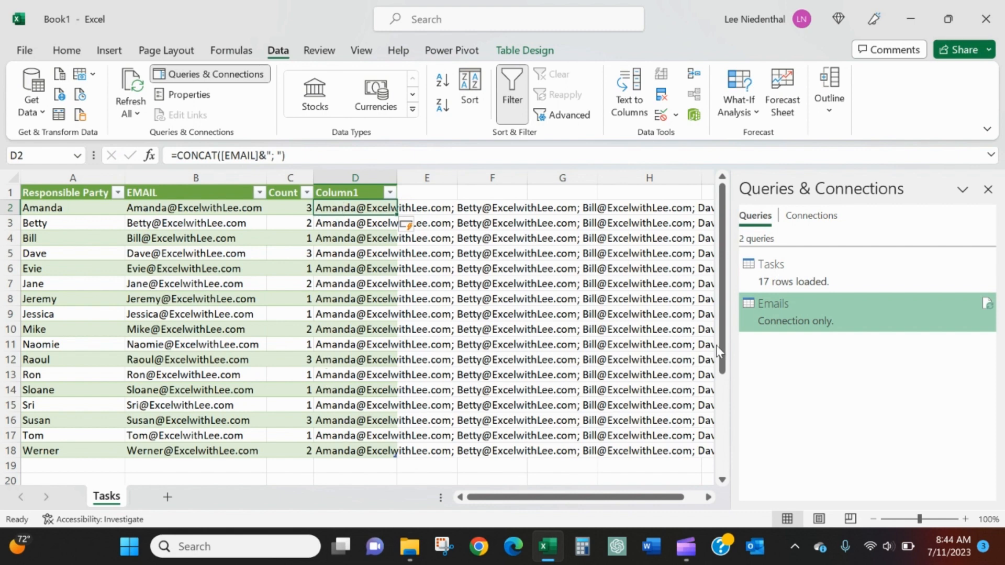
{"action": "left_click", "coordinate": [988, 190]}
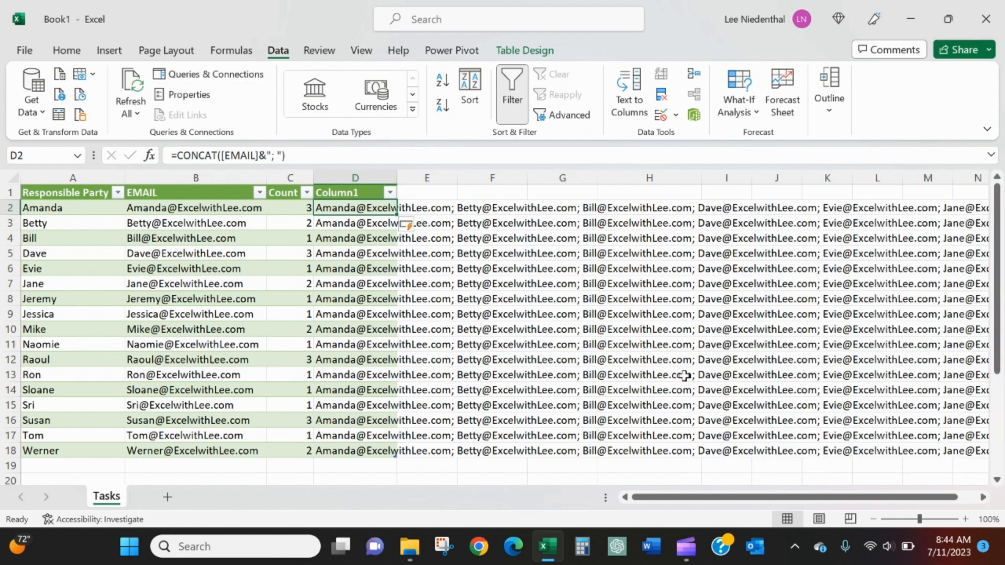
{"action": "left_click", "coordinate": [341, 179]}
{"action": "right_click", "coordinate": [342, 187]}
{"action": "left_click", "coordinate": [368, 366]}
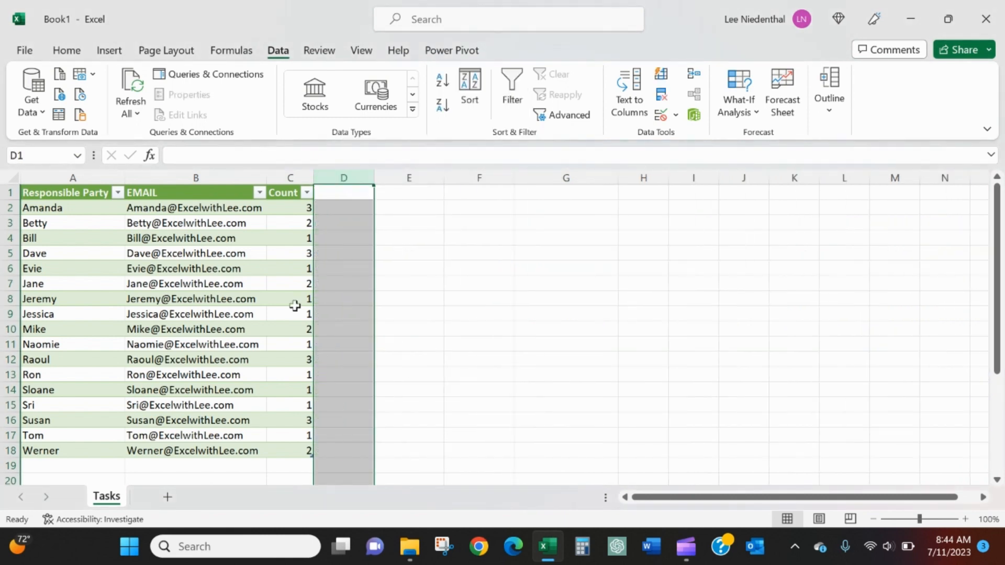
{"action": "left_click", "coordinate": [239, 267]}
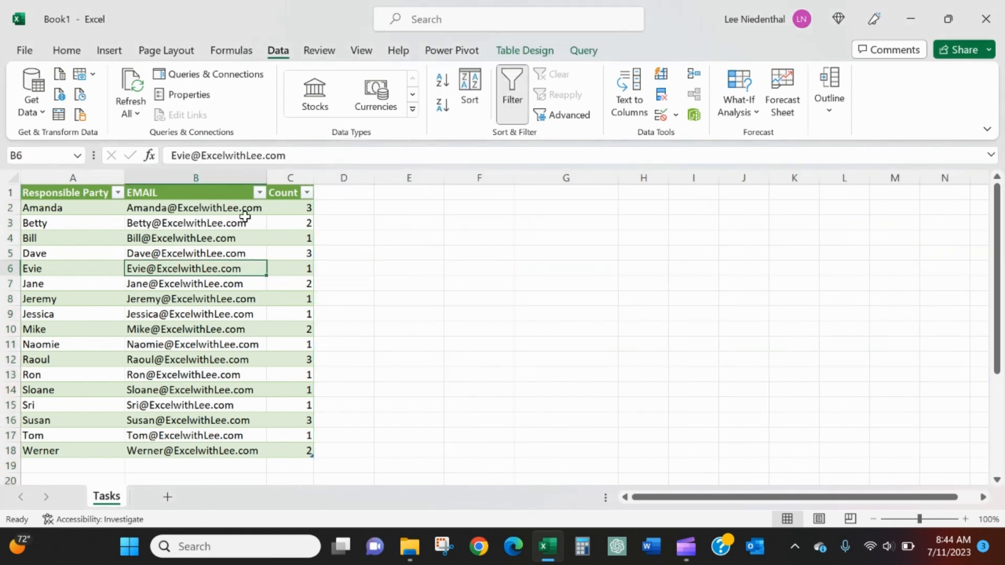
Start saving the workbook as a new file in the excel365 subfolder AUTOMATING RECURRING TASKS WITH POWER QUERY
{"action": "key", "text": "ctrl+s"}
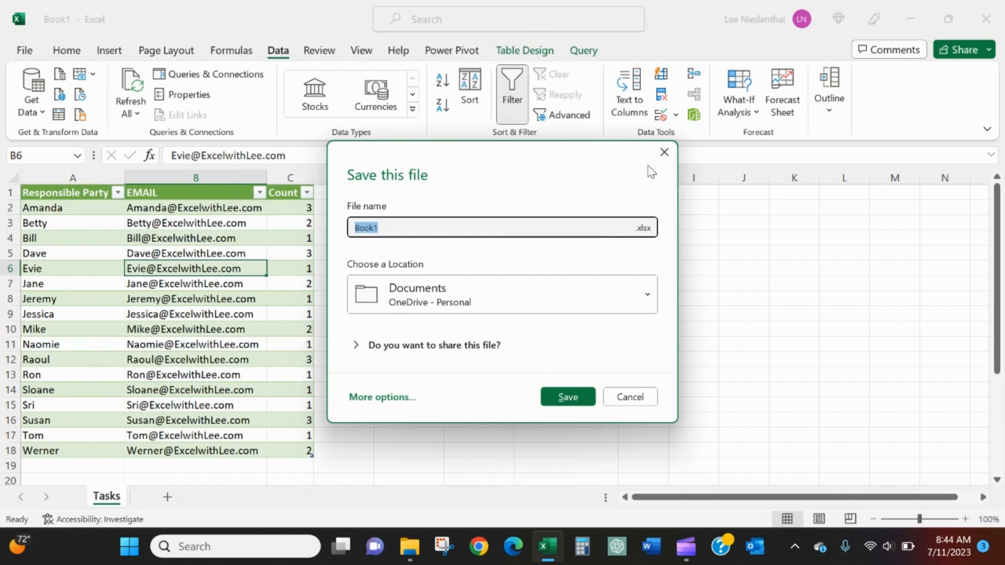
{"action": "left_click", "coordinate": [664, 152]}
{"action": "left_click", "coordinate": [24, 52]}
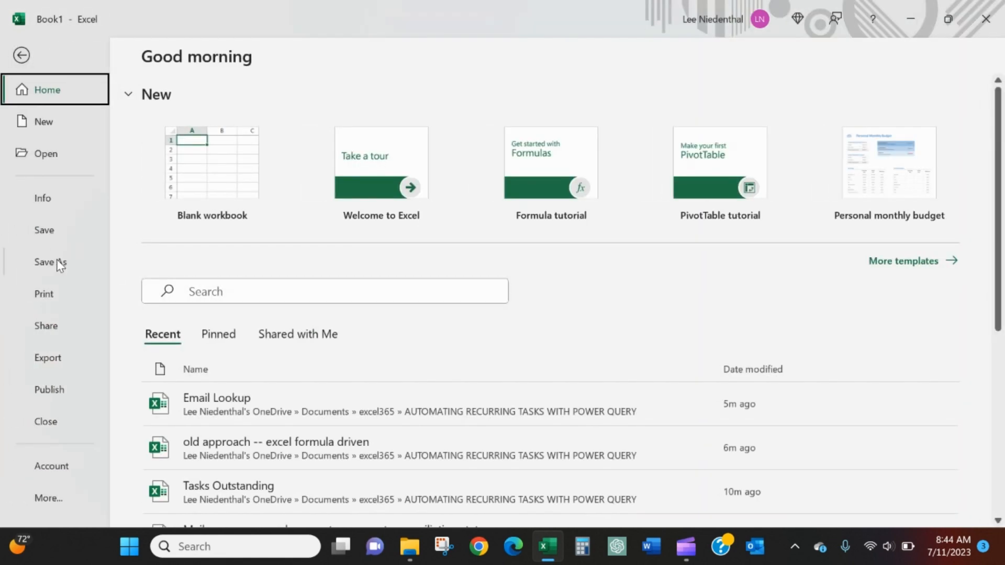
{"action": "left_click", "coordinate": [59, 261]}
{"action": "left_click", "coordinate": [248, 329]}
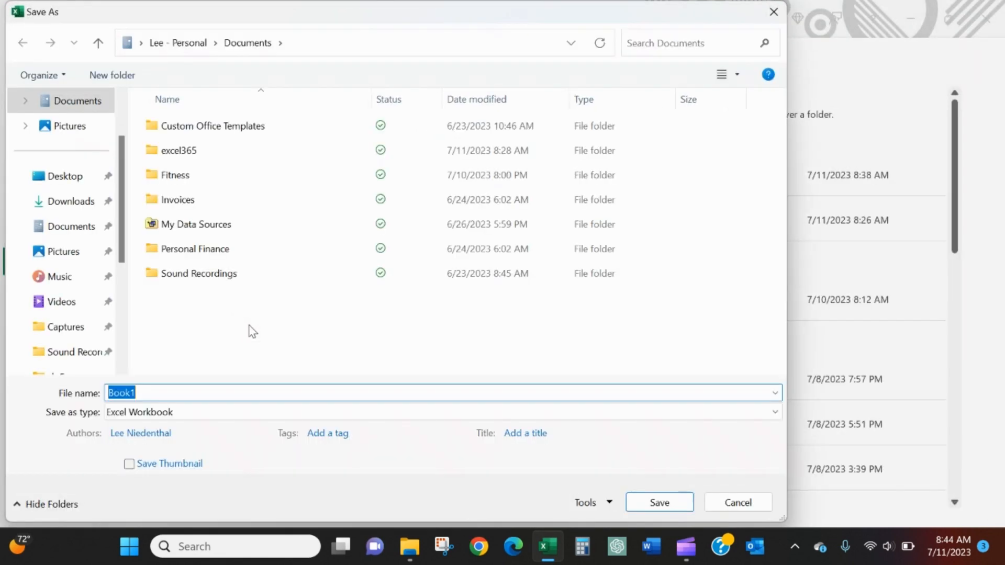
{"action": "double_click", "coordinate": [217, 158]}
{"action": "double_click", "coordinate": [220, 175]}
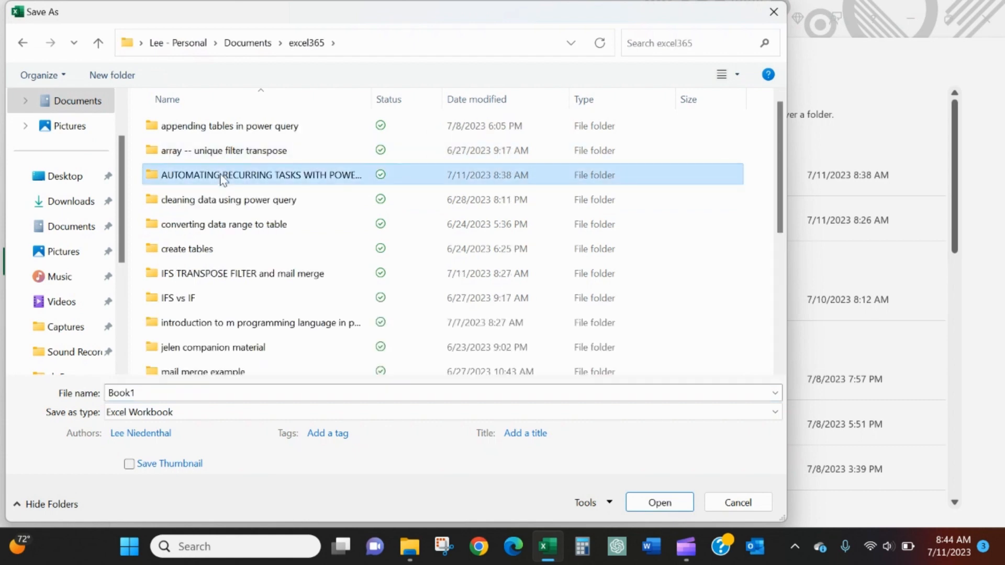
Name the workbook Tasks Outstanding Automated Query Output and save it
{"action": "double_click", "coordinate": [139, 395]}
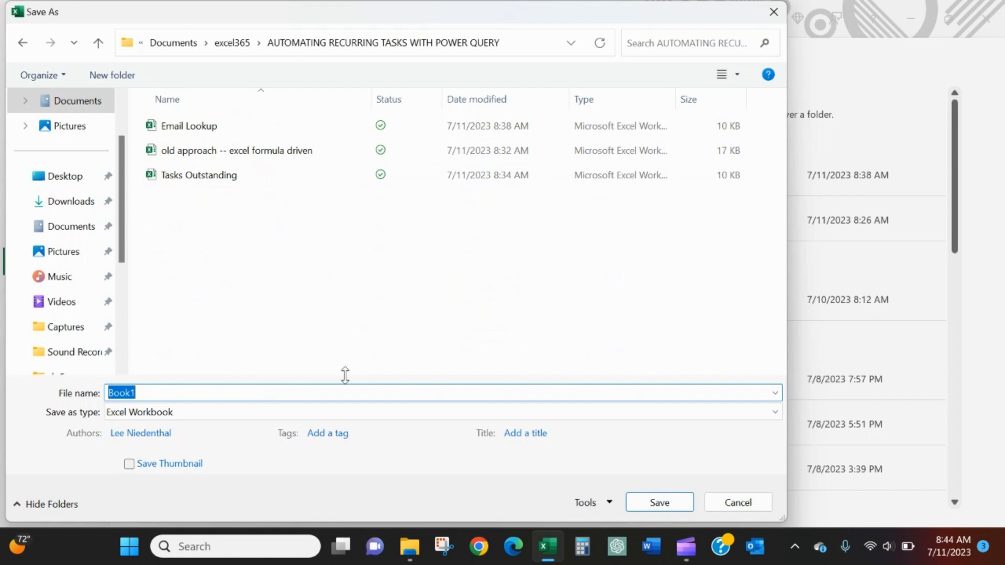
{"action": "type", "text": "Task"}
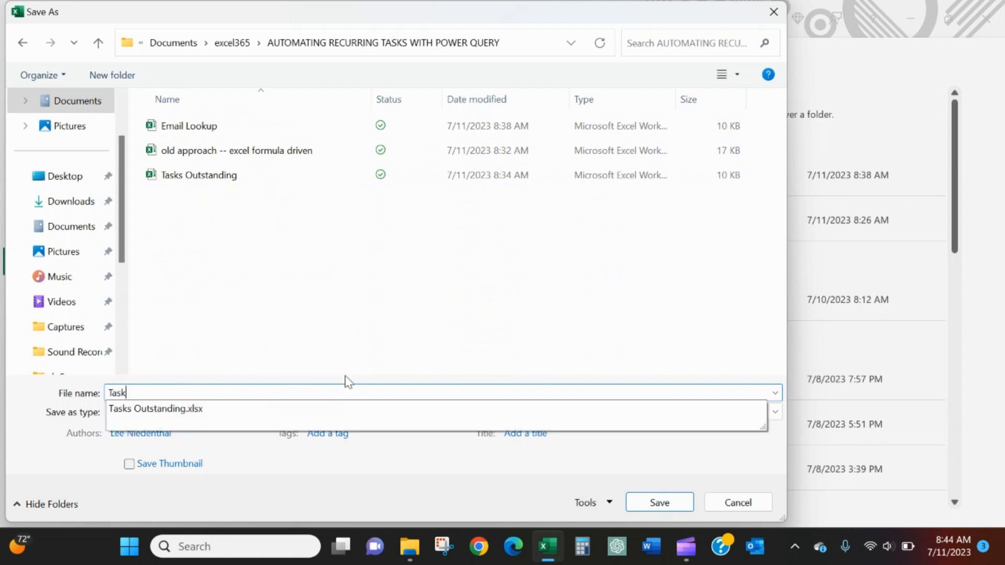
{"action": "type", "text": "s Oustanding Au"}
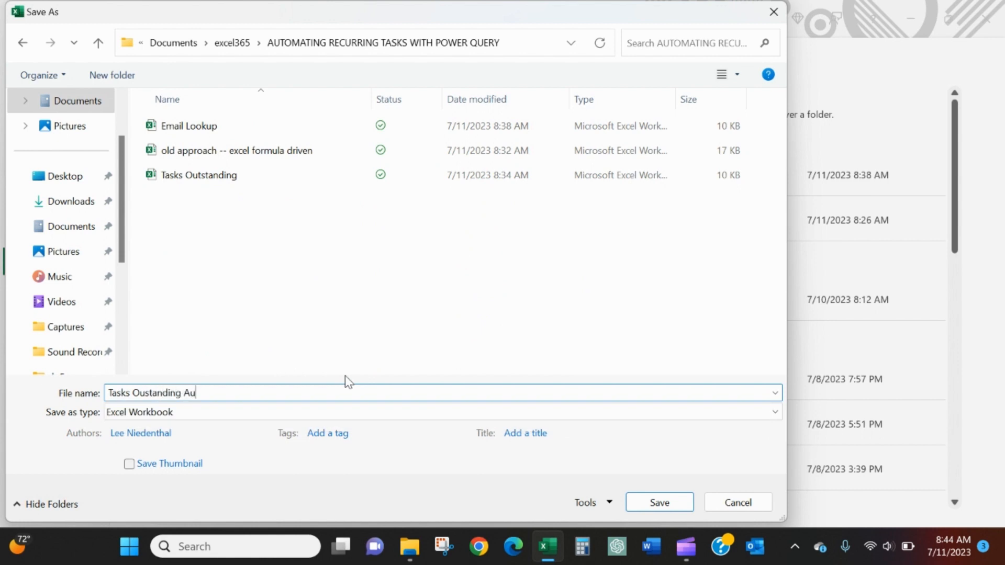
{"action": "type", "text": "tomated Query Output"}
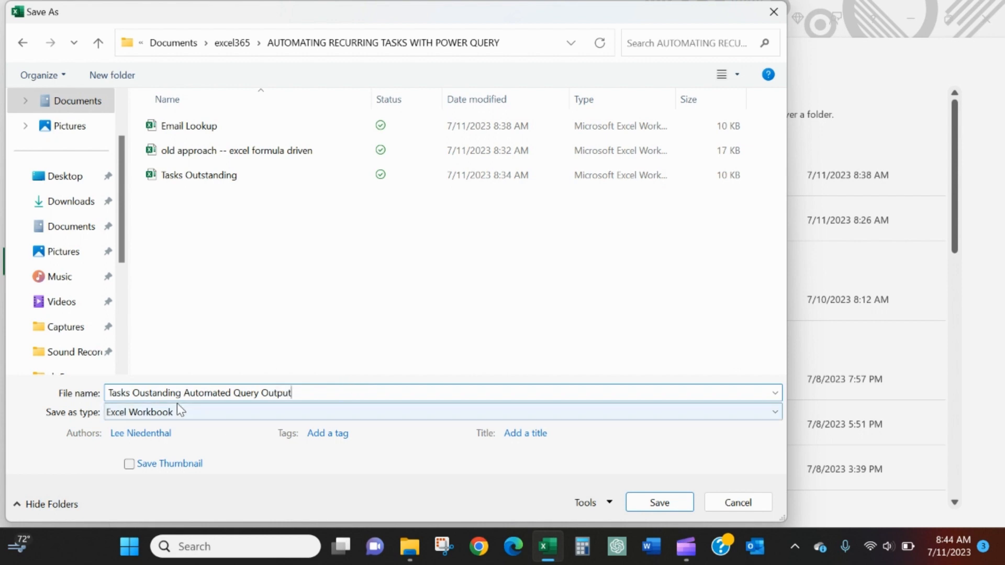
{"action": "double_click", "coordinate": [150, 397]}
{"action": "type", "text": "Outstand"}
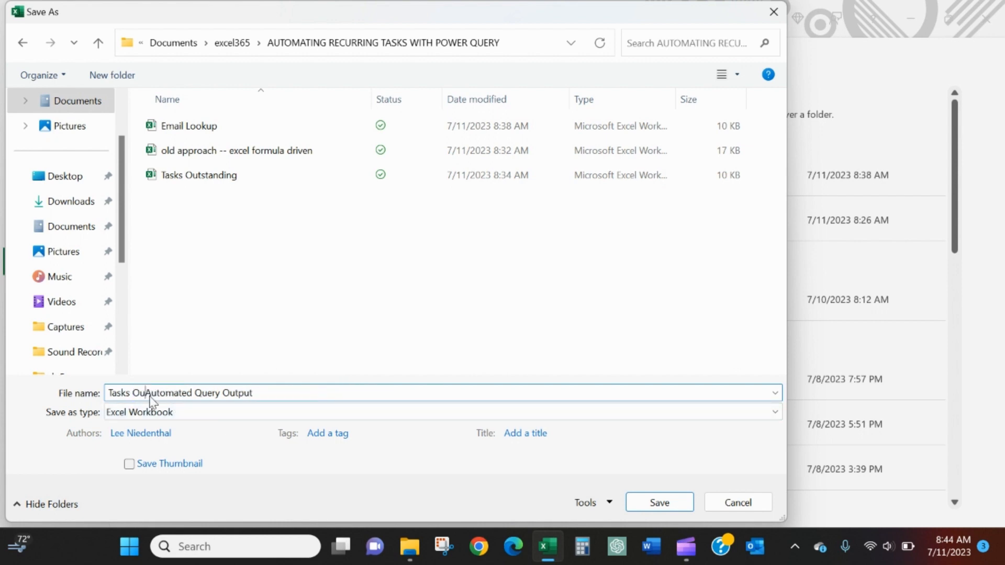
{"action": "type", "text": "ing"}
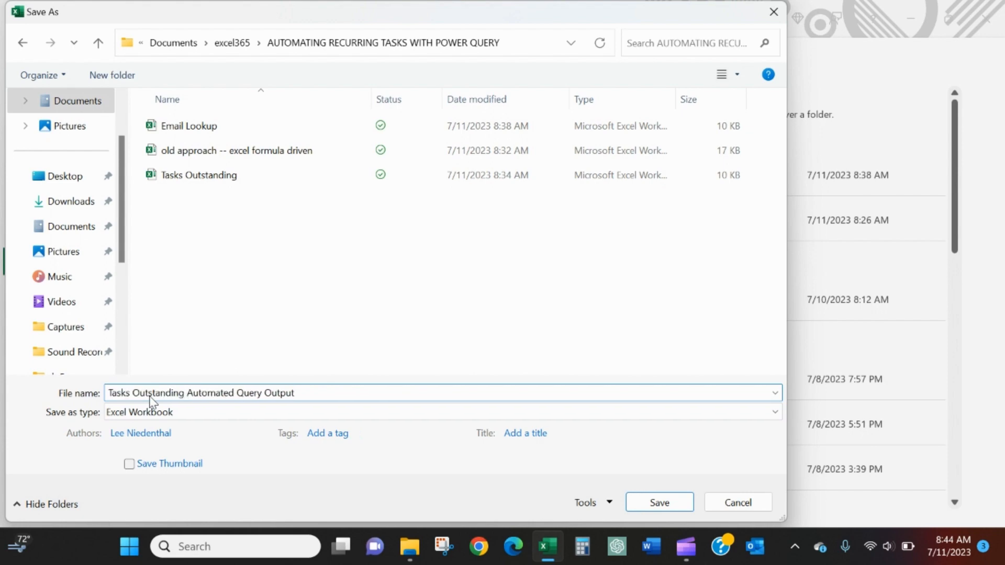
{"action": "key", "text": "Return"}
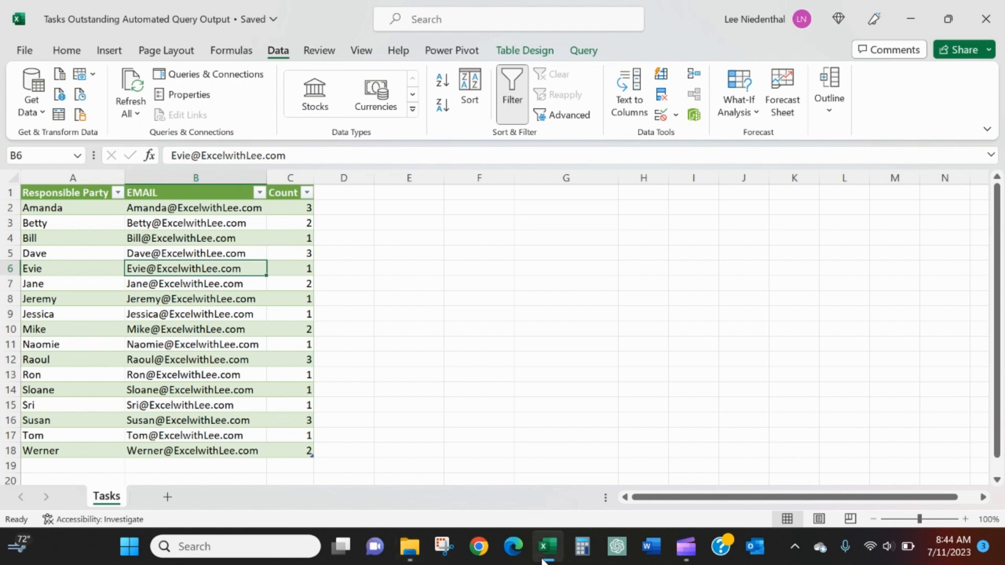
Open the Tasks Outstanding workbook from File Explorer and copy the South Africa-payroll record in row 30 into rows 31 to 37
{"action": "left_click", "coordinate": [415, 547]}
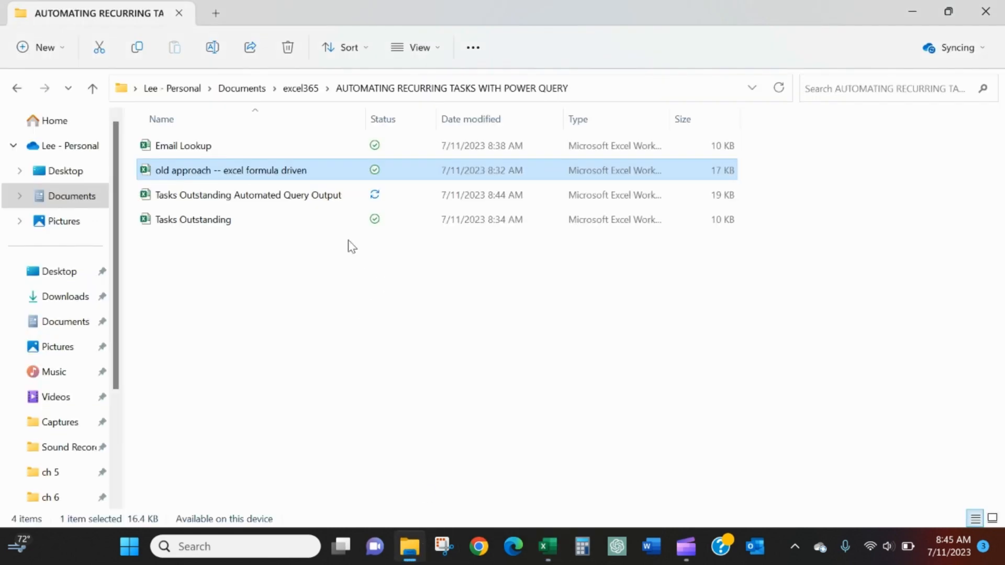
{"action": "left_click", "coordinate": [312, 222]}
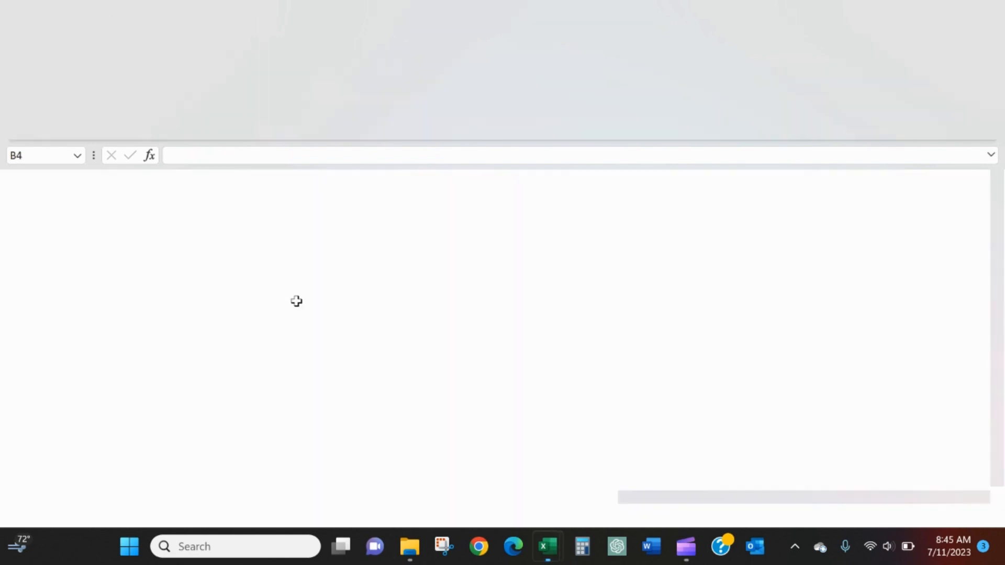
{"action": "scroll", "coordinate": [296, 301], "scroll_direction": "down", "scroll_amount": 4}
{"action": "scroll", "coordinate": [296, 301], "scroll_direction": "down", "scroll_amount": 1}
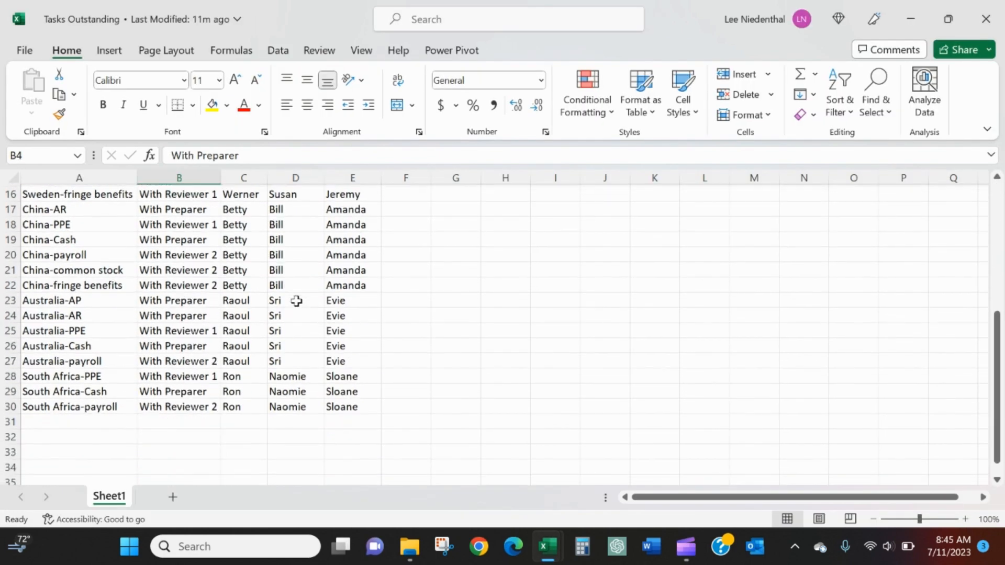
{"action": "scroll", "coordinate": [346, 332], "scroll_direction": "down", "scroll_amount": 1}
{"action": "left_click_drag", "start_coordinate": [103, 363], "coordinate": [340, 360]}
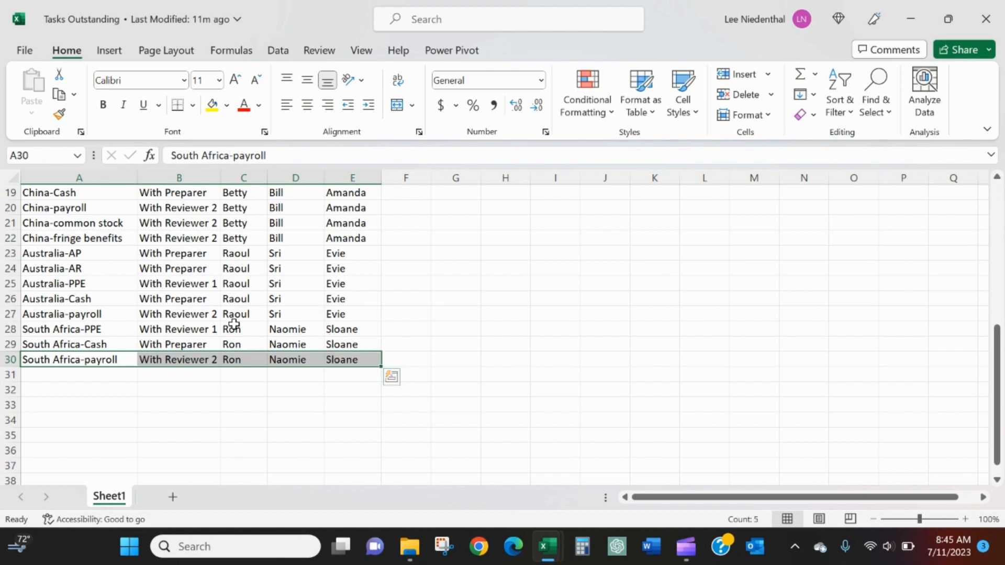
{"action": "key", "text": "ctrl+c"}
{"action": "left_click_drag", "start_coordinate": [58, 379], "coordinate": [58, 470]}
{"action": "key", "text": "ctrl+v"}
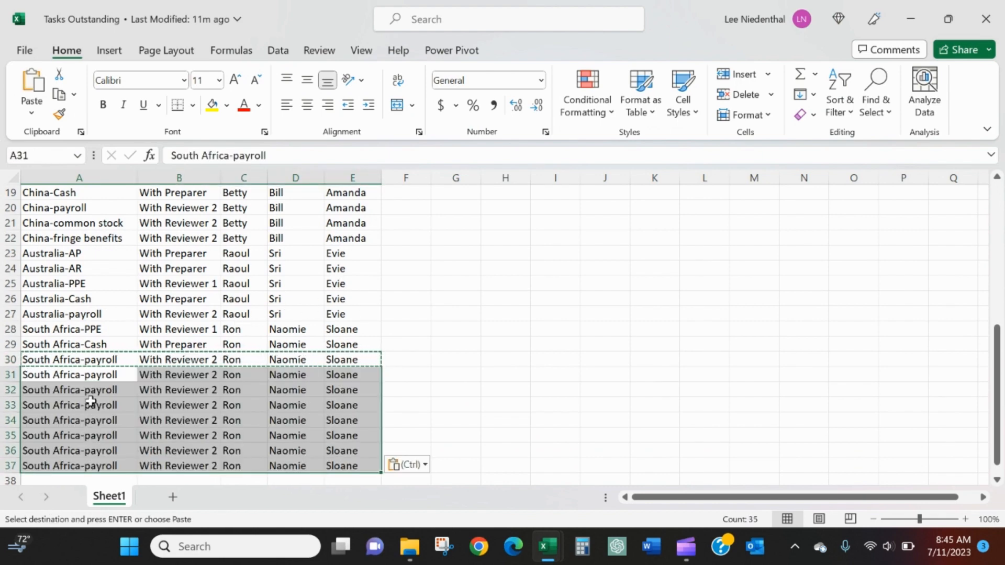
Change the task name in cell A31 to South Africa-treasury stock
{"action": "left_click", "coordinate": [92, 378]}
{"action": "double_click", "coordinate": [234, 157]}
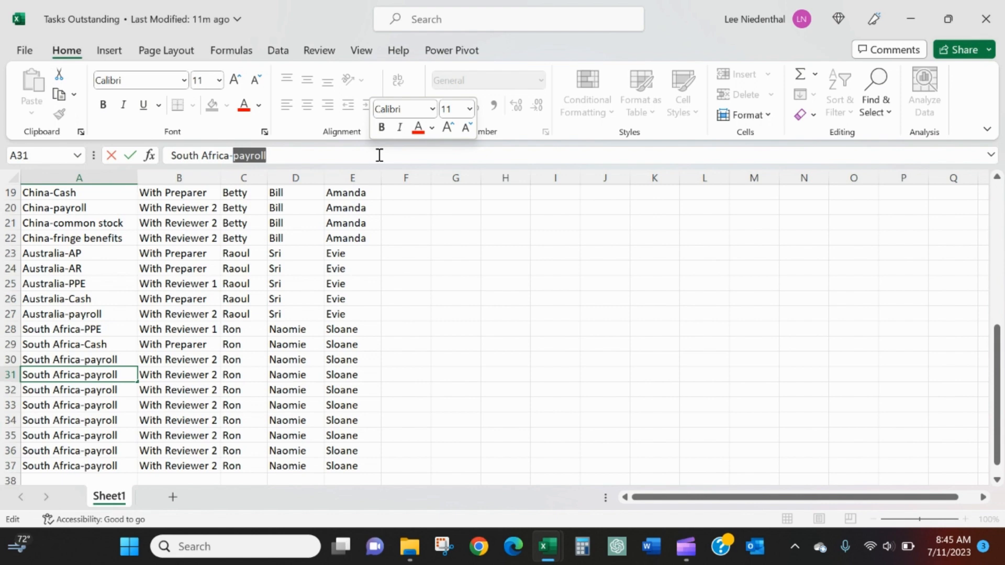
{"action": "type", "text": "tr"}
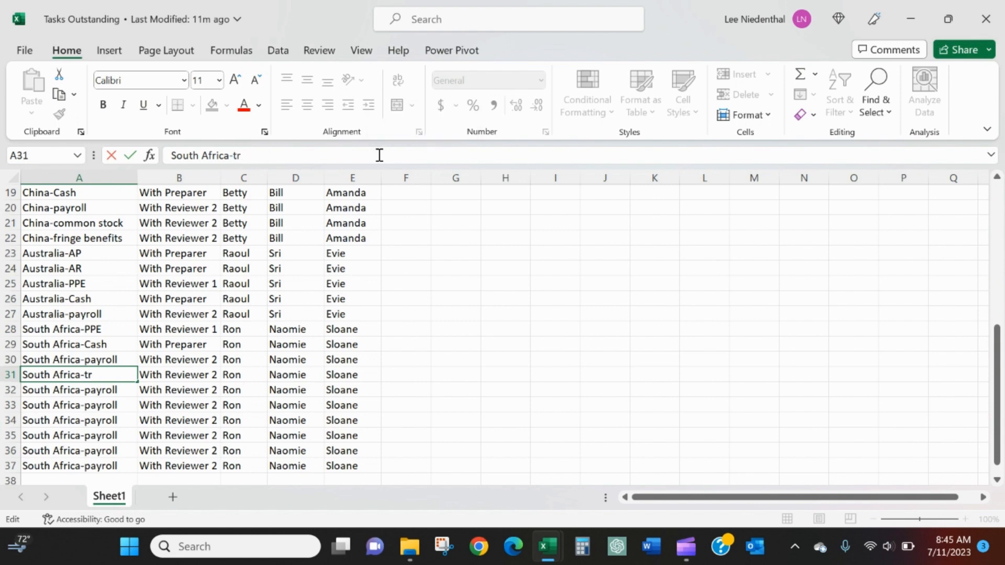
{"action": "type", "text": "easury stock"}
{"action": "key", "text": "Return"}
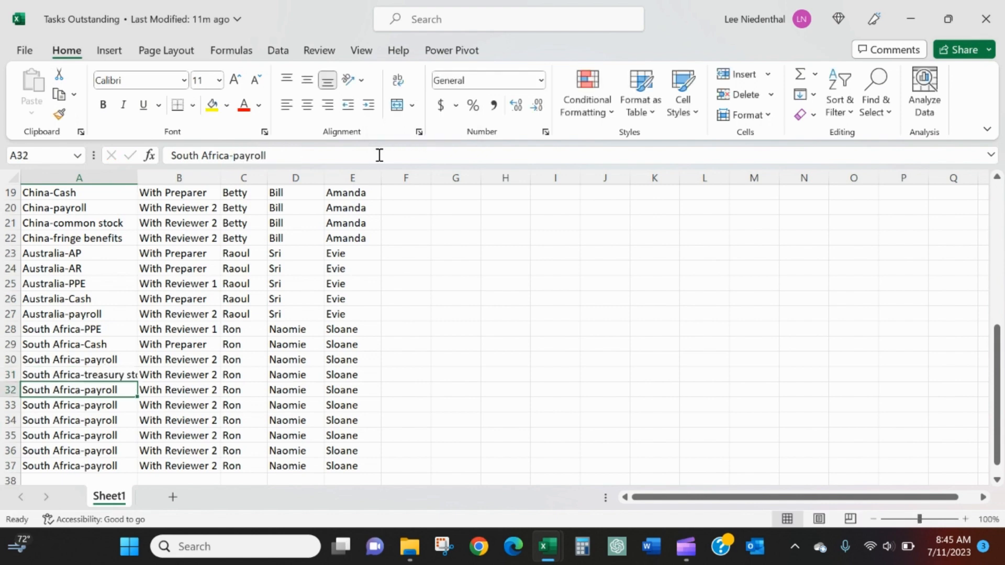
Change the task names to South Africa-401k match in cell A32 and South Africa-fsa match in cell A33
{"action": "double_click", "coordinate": [242, 156]}
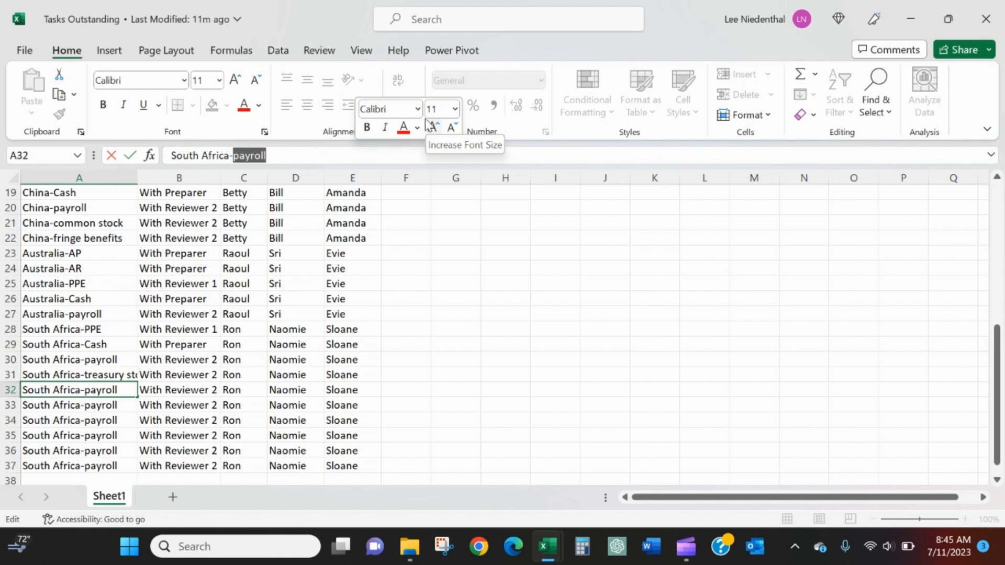
{"action": "type", "text": "401"}
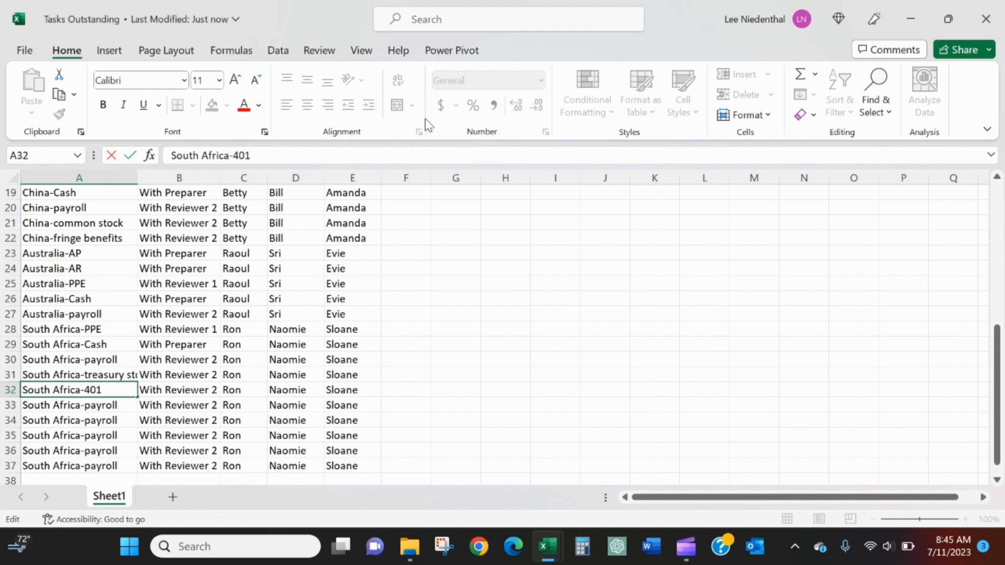
{"action": "type", "text": "k match"}
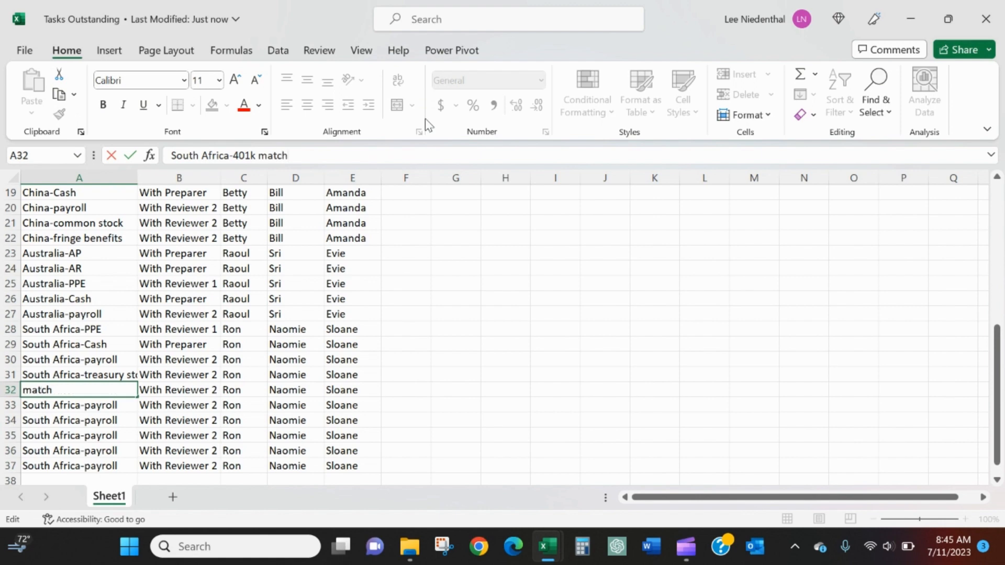
{"action": "key", "text": "Return"}
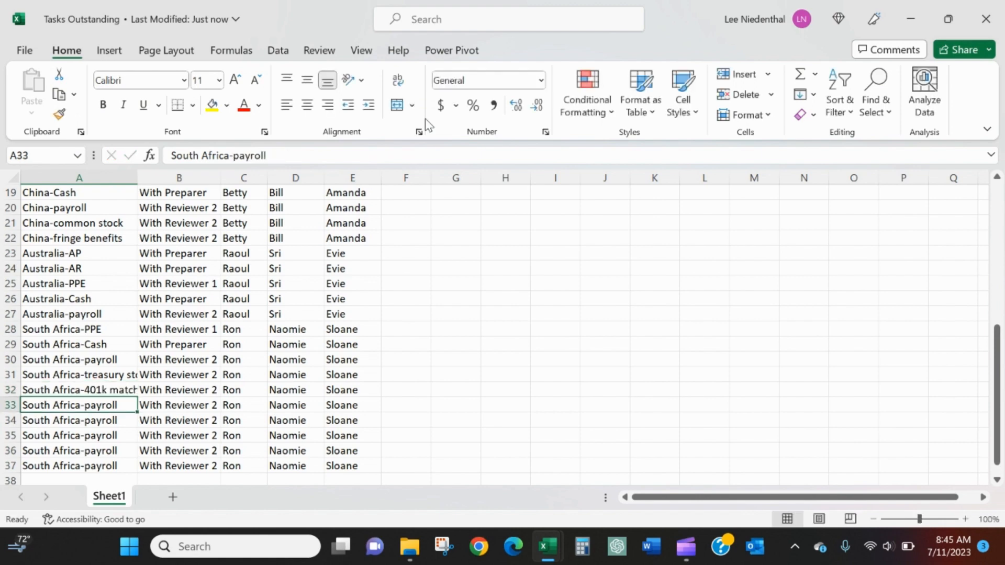
{"action": "double_click", "coordinate": [236, 155]}
{"action": "type", "text": "fsa match"}
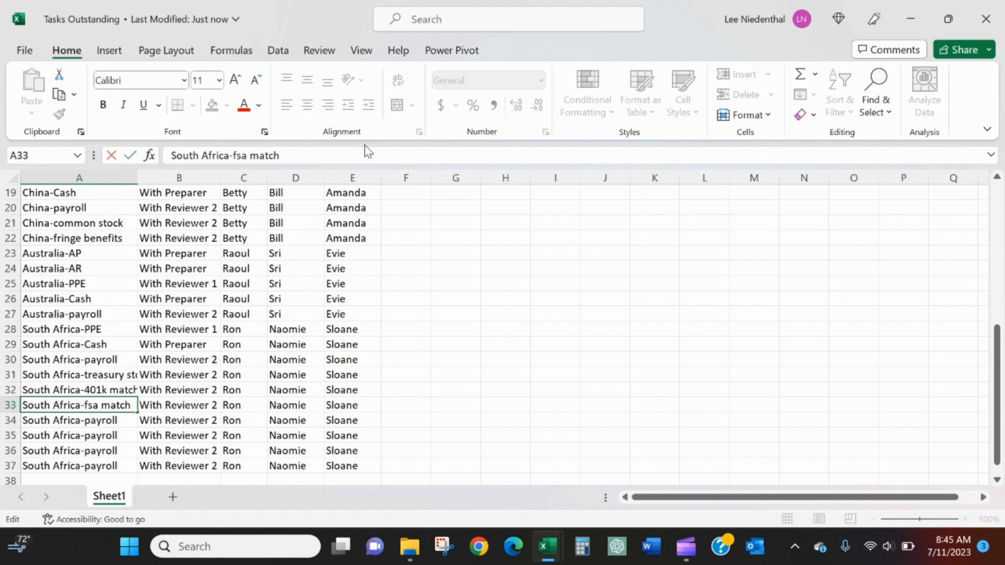
{"action": "key", "text": "Return"}
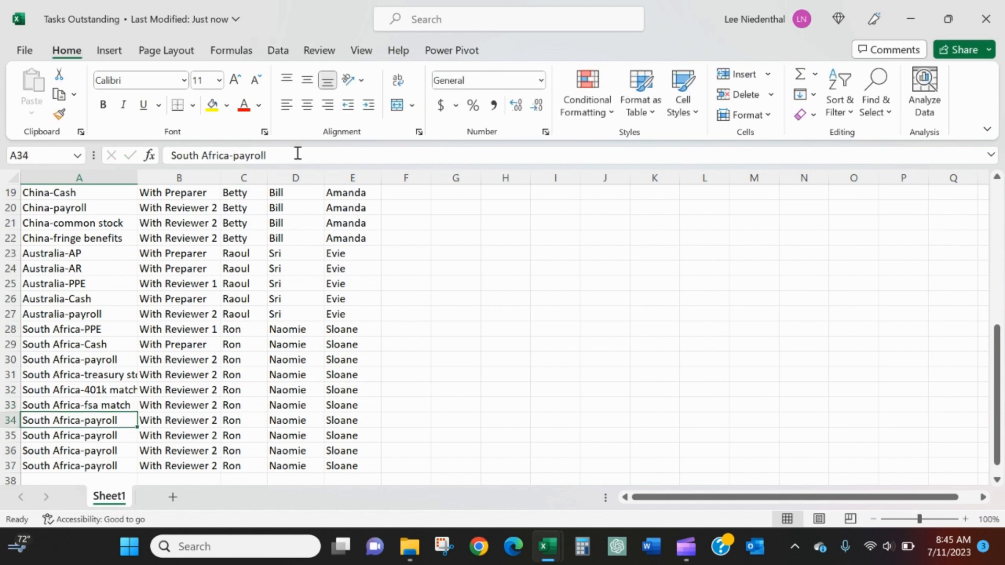
Change the task name in cell A34 to South Africa-security deposits
{"action": "double_click", "coordinate": [238, 156]}
{"action": "type", "text": "securit"}
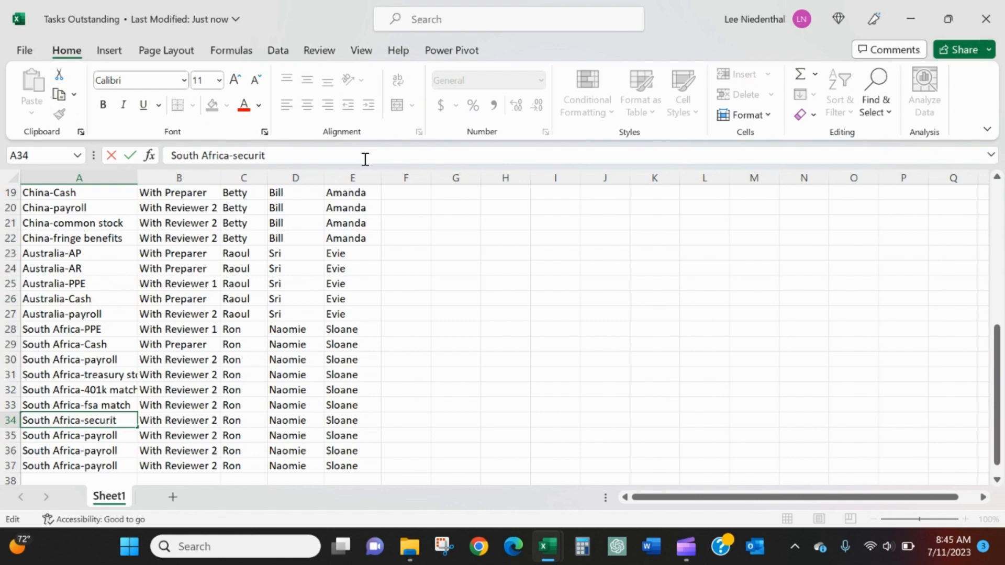
{"action": "type", "text": "y deposits"}
{"action": "key", "text": "Return"}
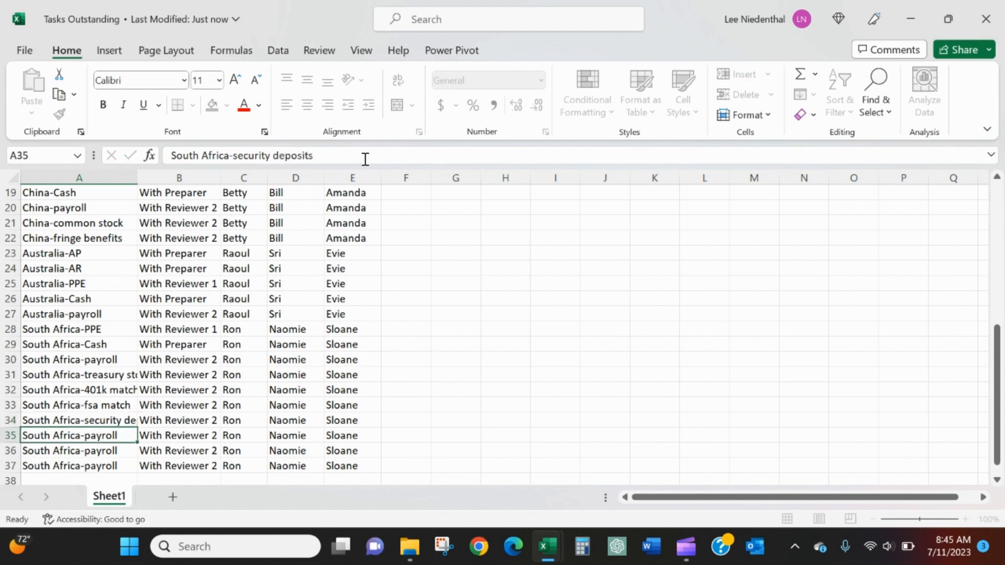
Delete the surplus South Africa-payroll records in rows 35 to 37
{"action": "left_click_drag", "start_coordinate": [11, 435], "coordinate": [10, 450]}
{"action": "right_click", "coordinate": [10, 450]}
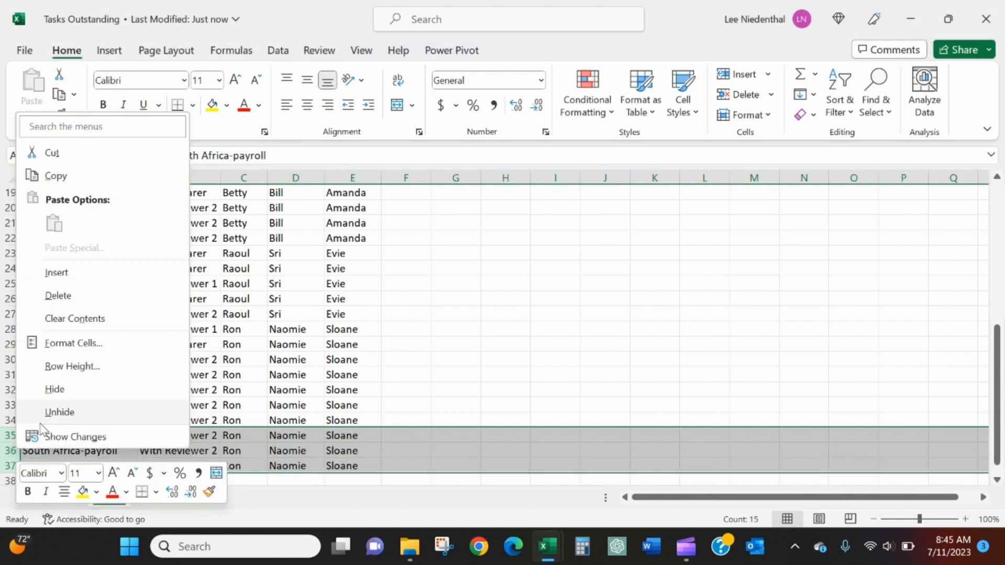
{"action": "left_click", "coordinate": [106, 295]}
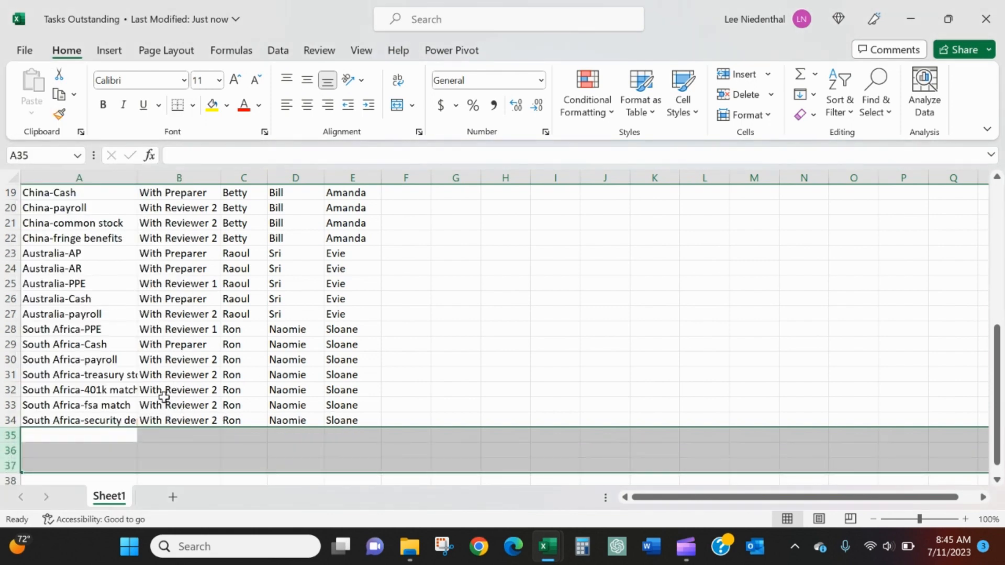
Copy the With Preparer status from B26 into B31:B34 and fill the new records in A31:E34 with yellow
{"action": "left_click", "coordinate": [195, 299]}
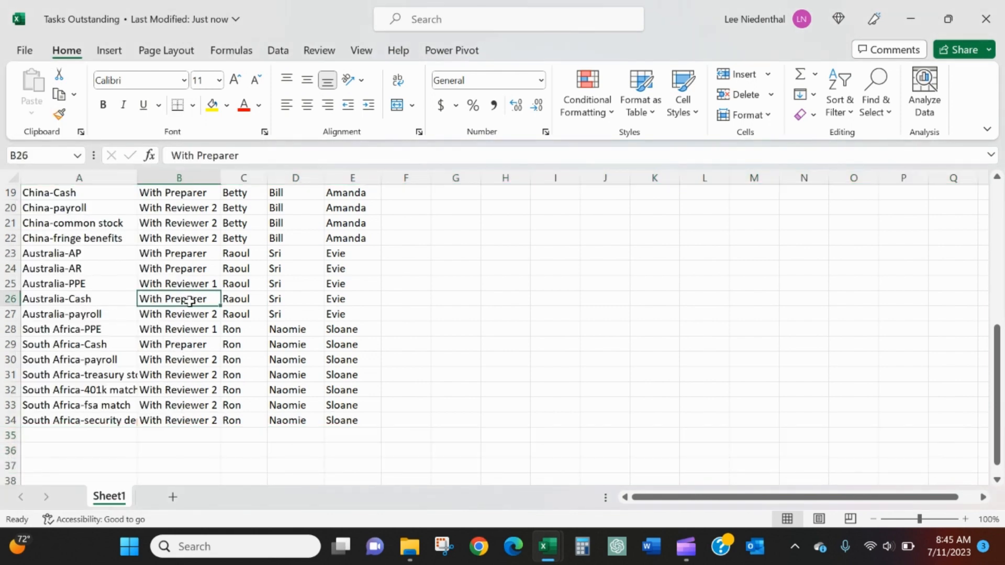
{"action": "key", "text": "ctrl+c"}
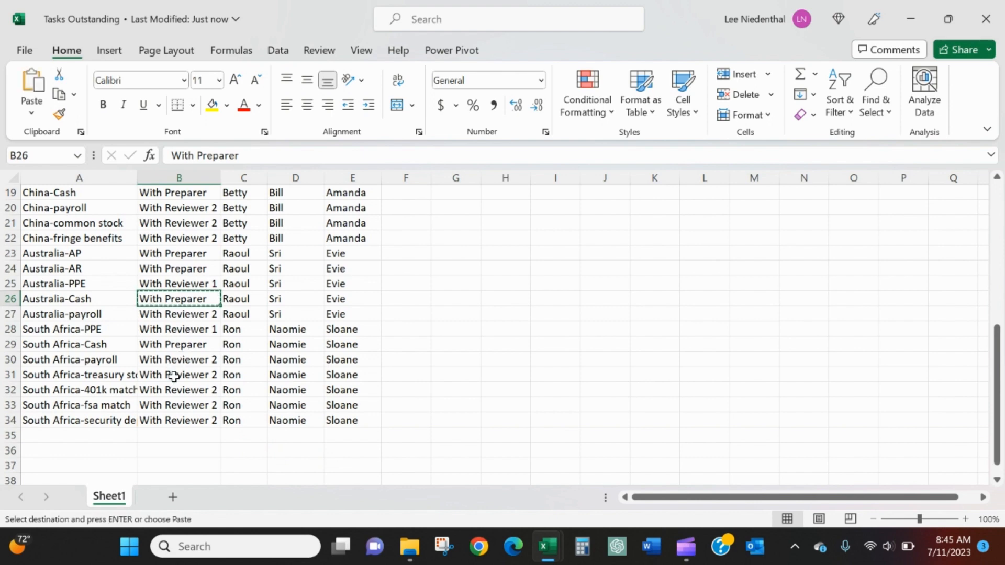
{"action": "left_click_drag", "start_coordinate": [174, 377], "coordinate": [168, 418]}
{"action": "key", "text": "ctrl+v"}
{"action": "key", "text": "Escape"}
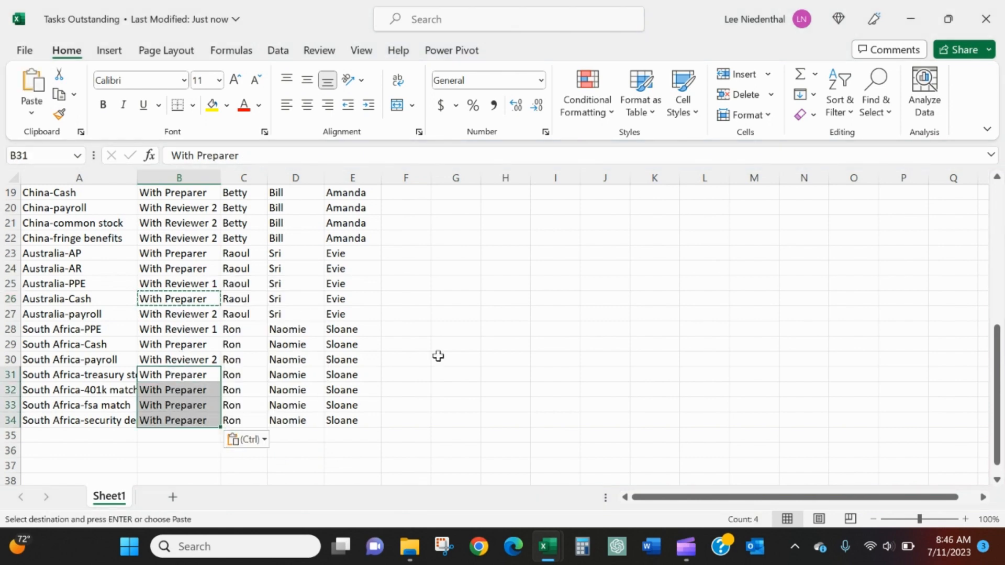
{"action": "left_click_drag", "start_coordinate": [84, 375], "coordinate": [343, 421]}
{"action": "left_click", "coordinate": [212, 105]}
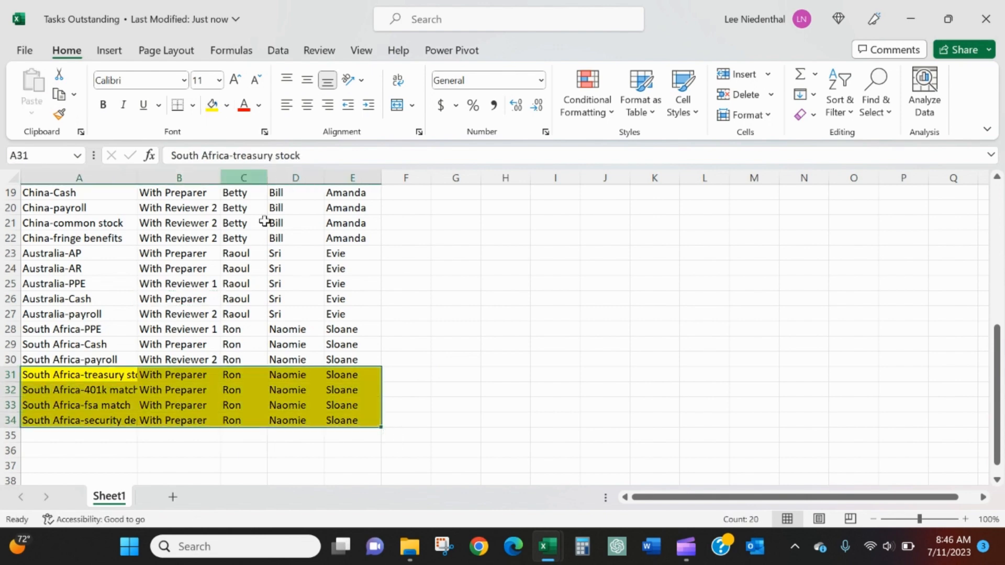
Select E2:E30 to count the original tasks, then save and close the Tasks Outstanding workbook
{"action": "left_click", "coordinate": [332, 358]}
{"action": "key", "text": "ctrl+shift+Up"}
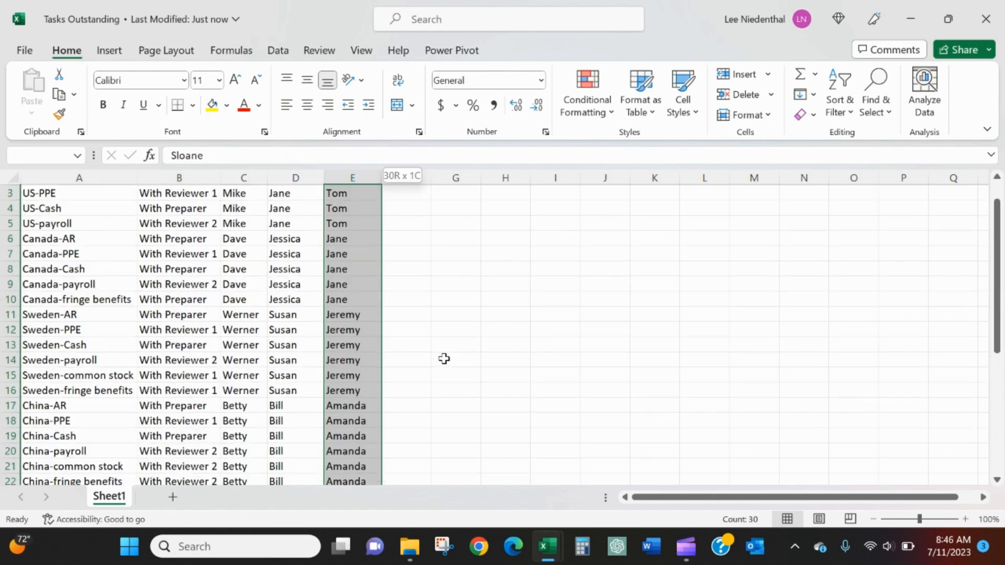
{"action": "key", "text": "shift+Down"}
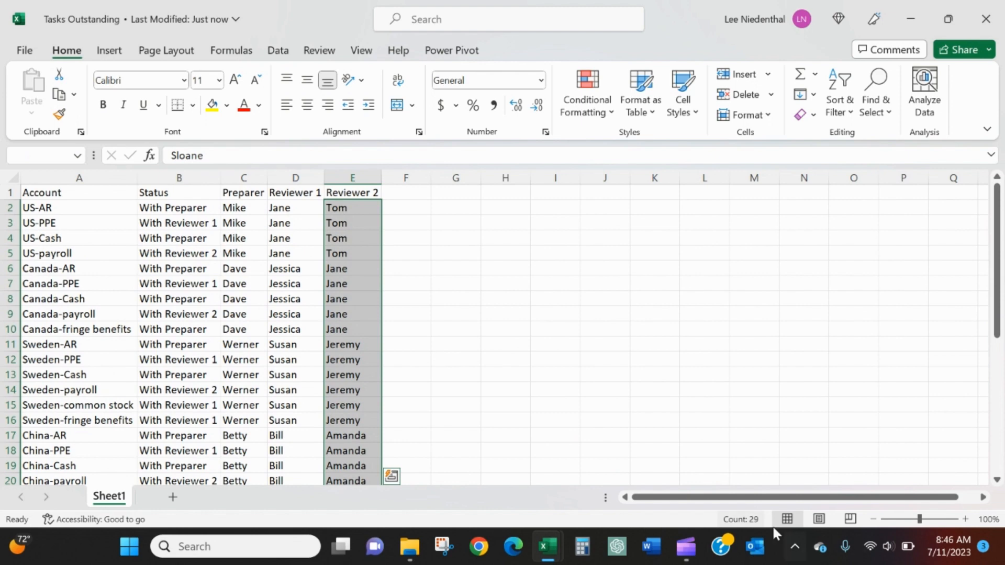
{"action": "scroll", "coordinate": [550, 424], "scroll_direction": "down", "scroll_amount": 8}
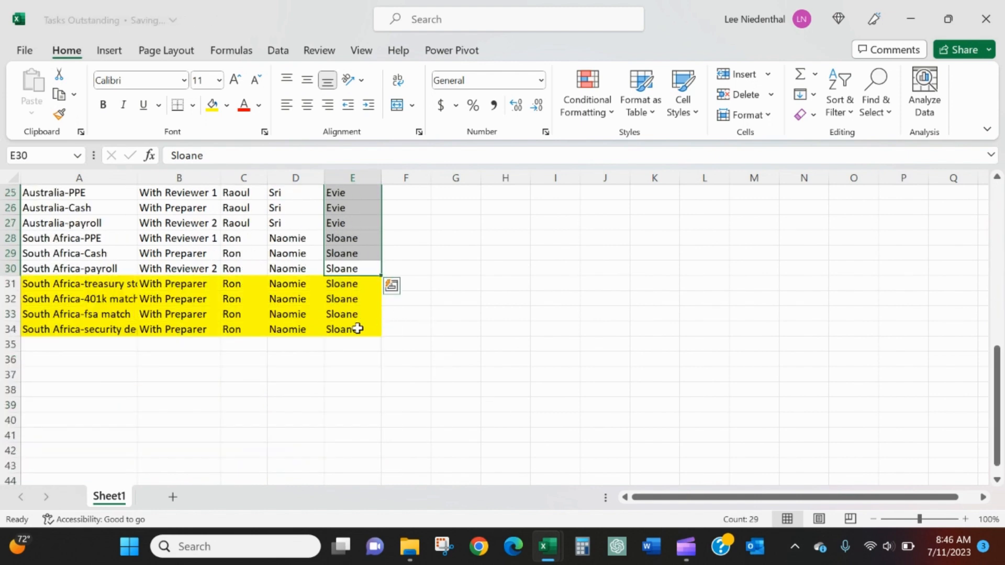
{"action": "left_click", "coordinate": [347, 285]}
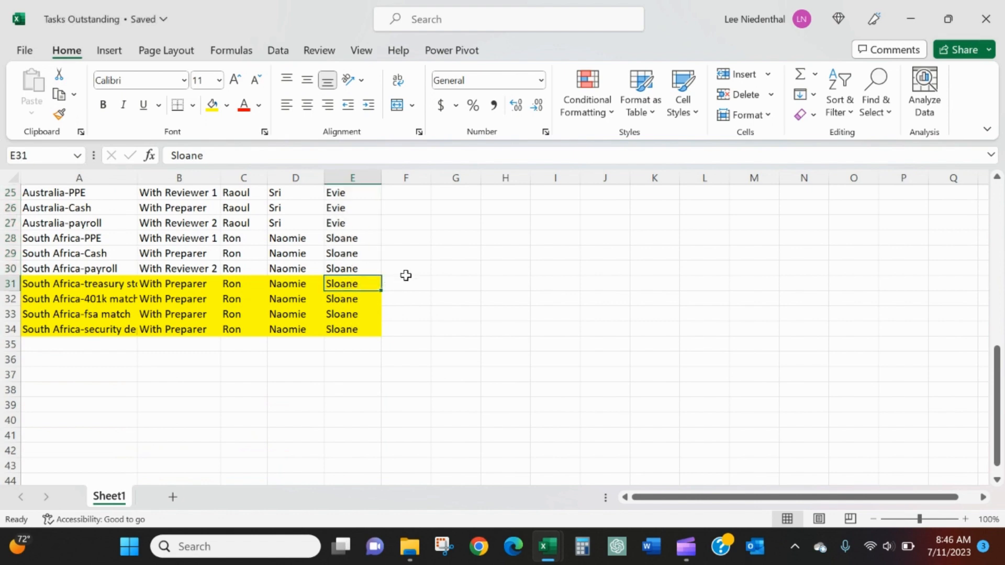
{"action": "left_click", "coordinate": [985, 18]}
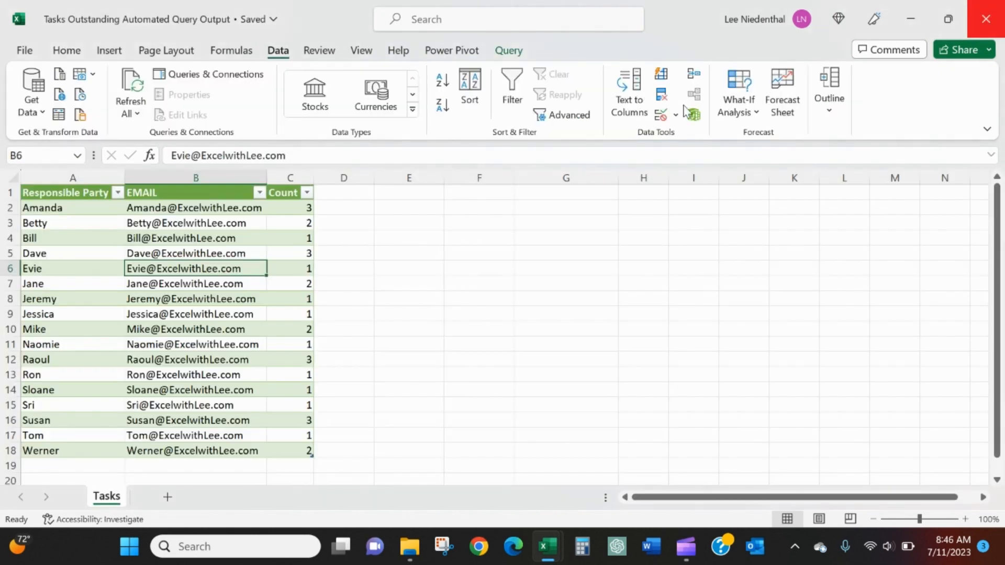
Refresh the Tasks query table from the source workbook, checking the Count column's total before and after
{"action": "left_click", "coordinate": [290, 177]}
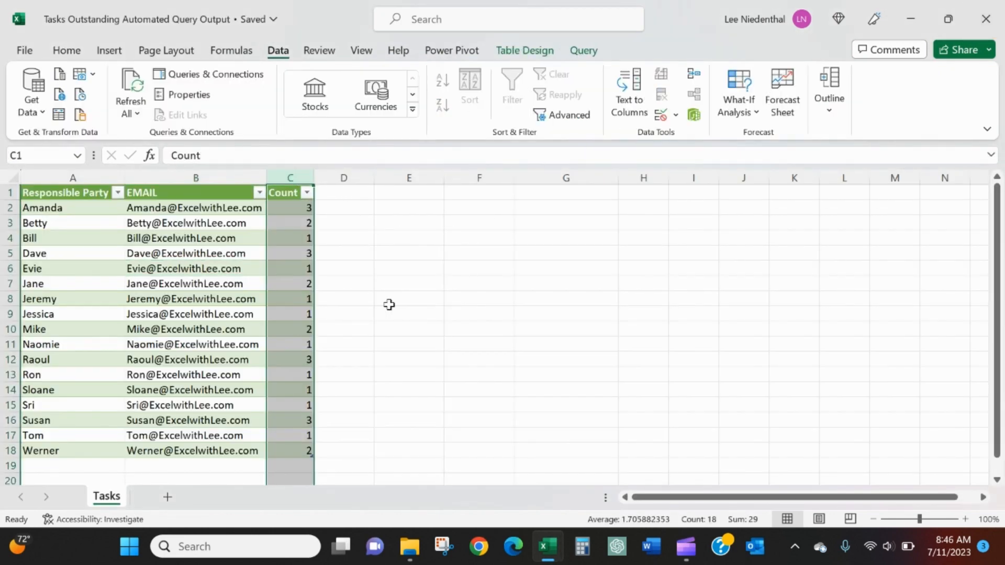
{"action": "left_click", "coordinate": [261, 315]}
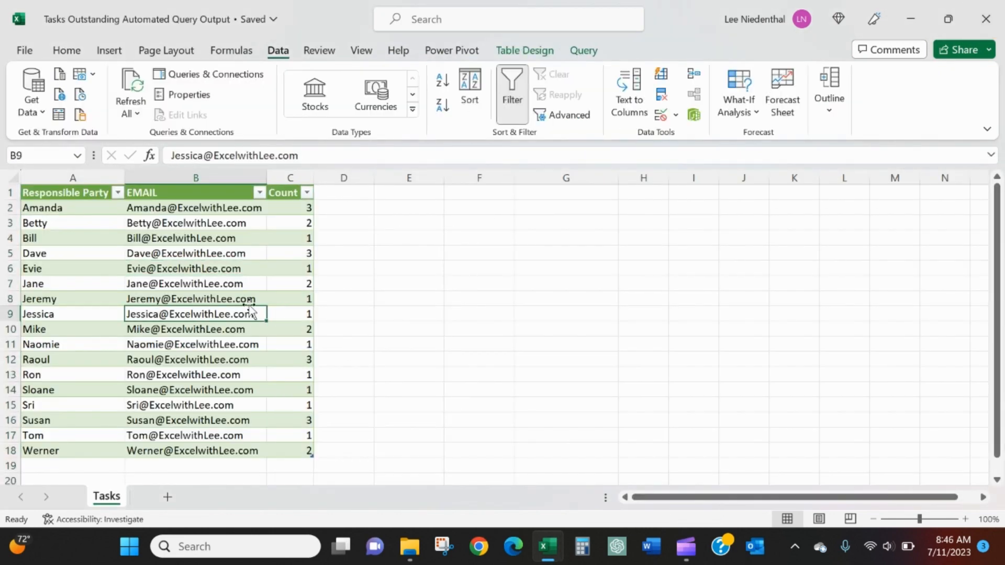
{"action": "left_click", "coordinate": [131, 84]}
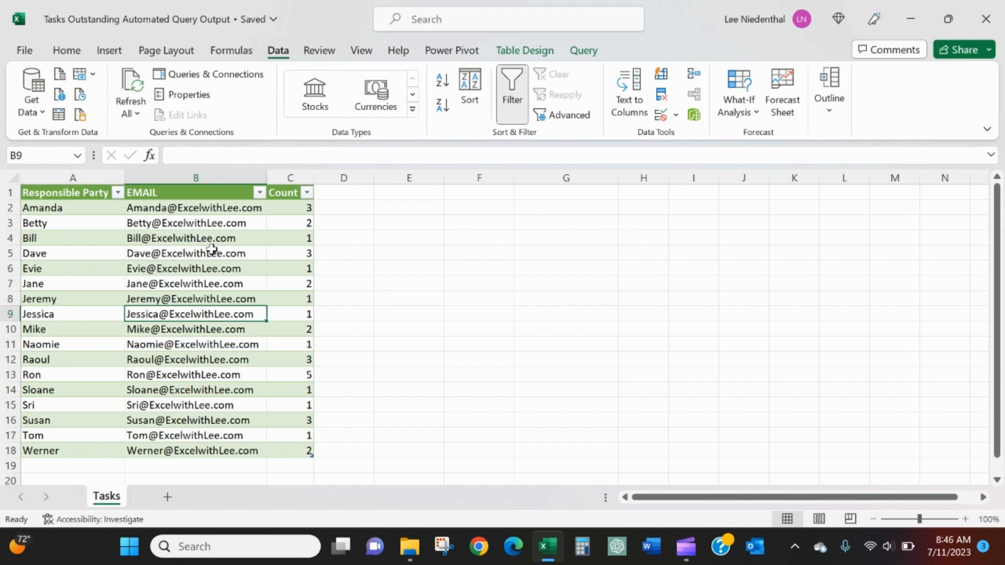
{"action": "left_click", "coordinate": [287, 178]}
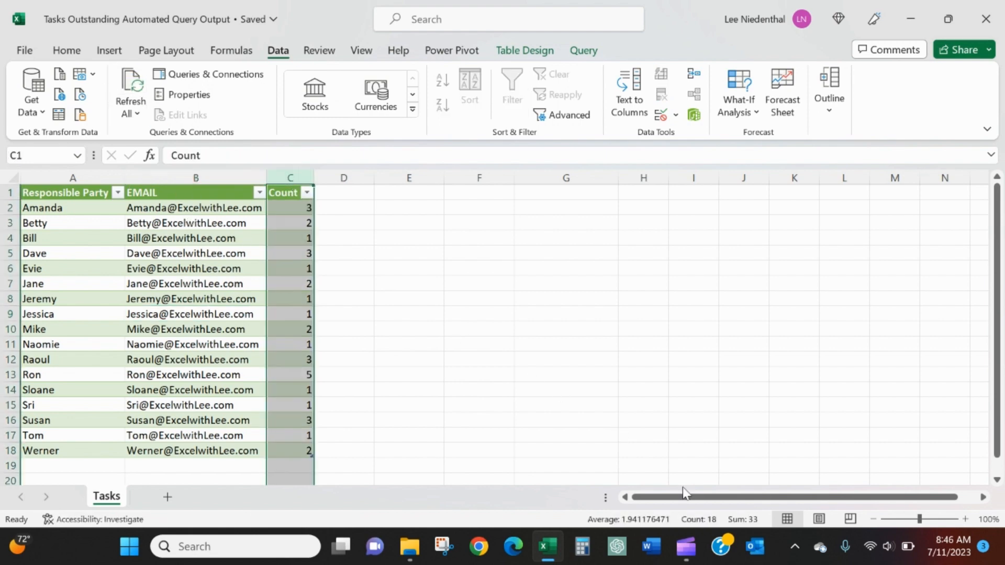